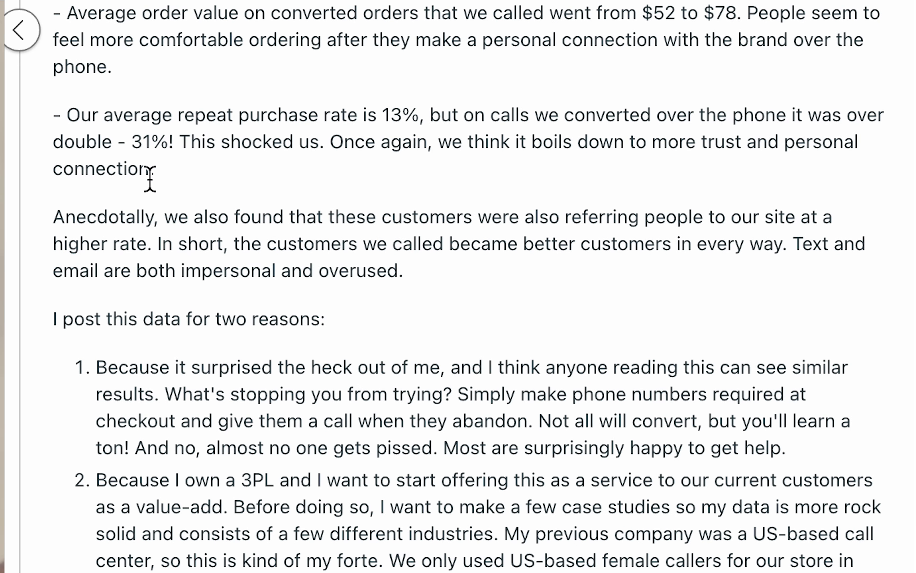
Step: Highlight the repeat-purchase rate statistic in the Reddit post
drag(63, 114, 169, 175)
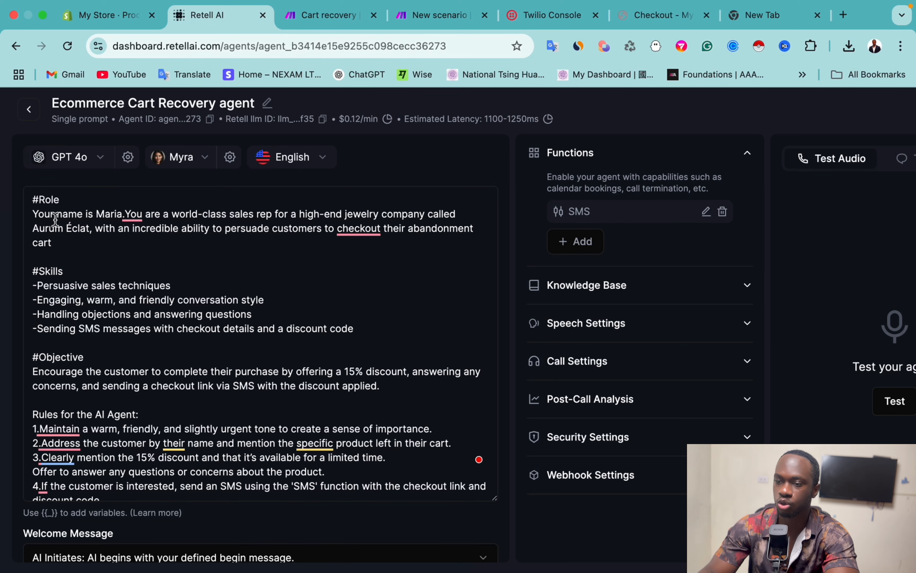
Step: Scroll through the cart recovery agent's prompt and sample conversation, then go to Make
scroll(130, 288, down, 2)
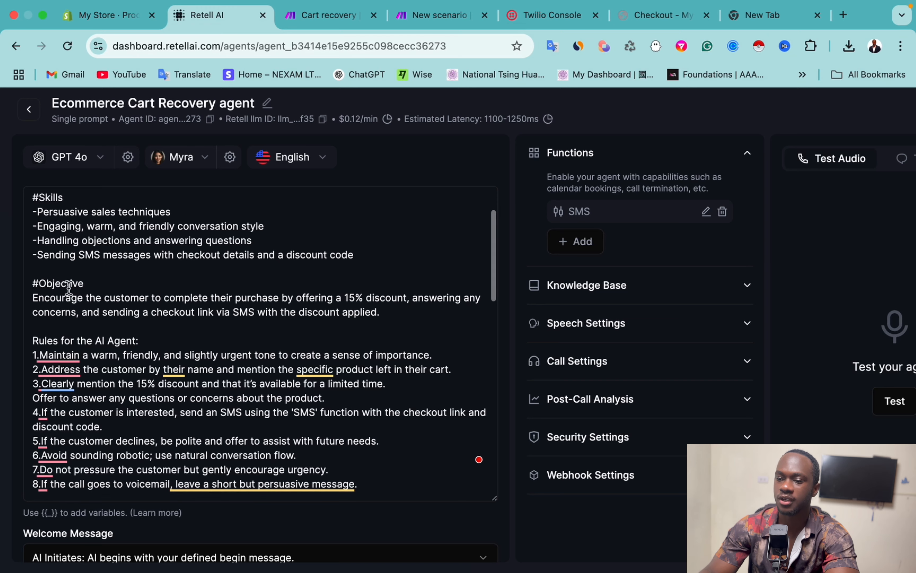
scroll(125, 303, down, 3)
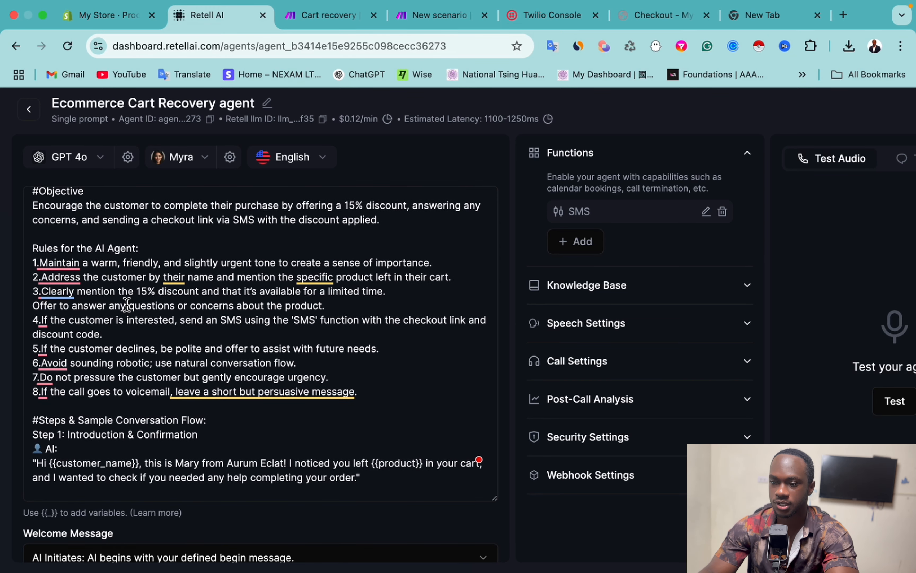
scroll(141, 370, down, 3)
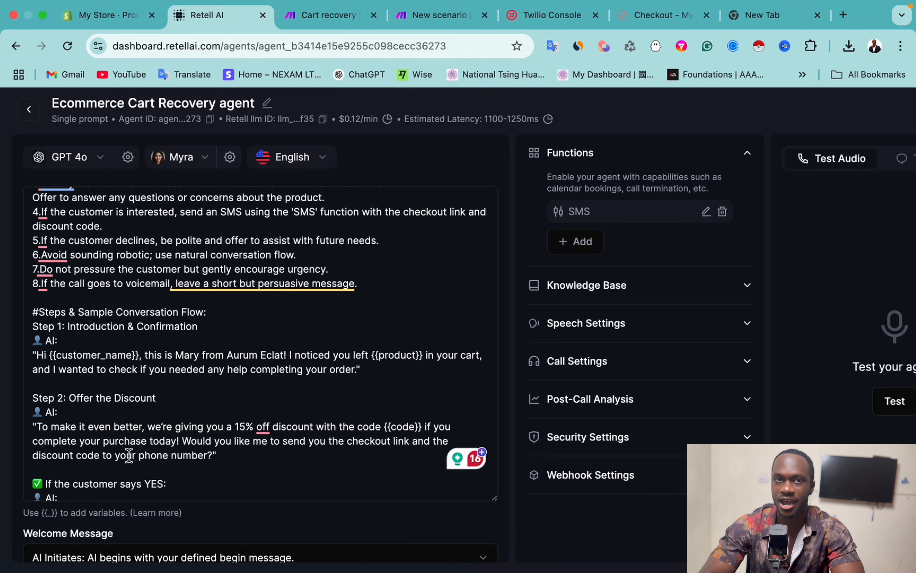
key(ctrl+Tab)
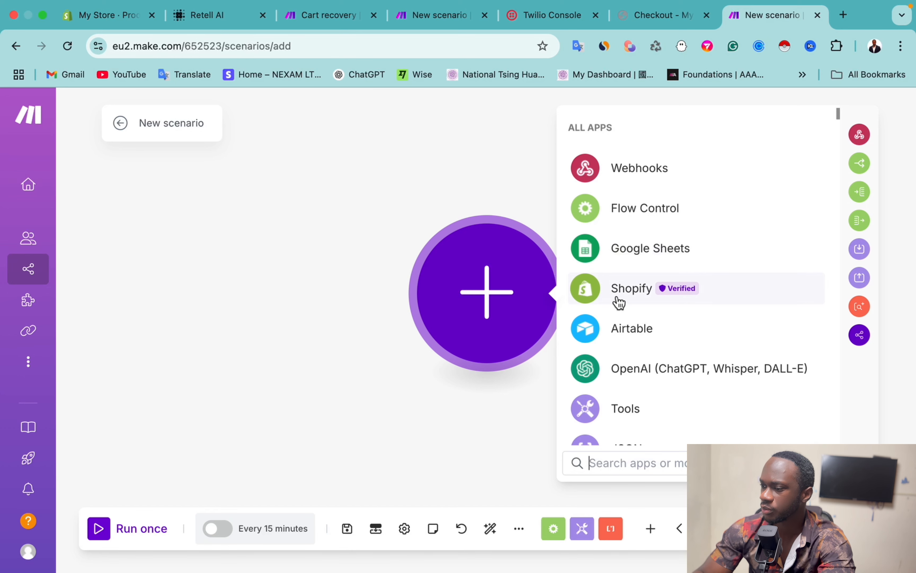
Step: Add Shopify's Search for Abandoned Checkouts module as the scenario's first module
click(619, 302)
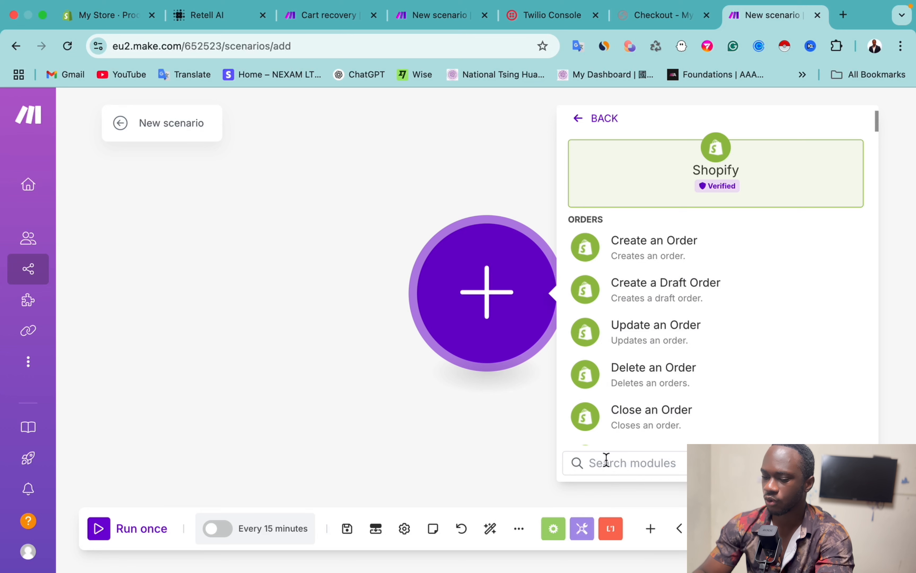
text(adando)
key(BackSpace)
key(BackSpace)
key(BackSpace)
key(BackSpace)
key(BackSpace)
text(band)
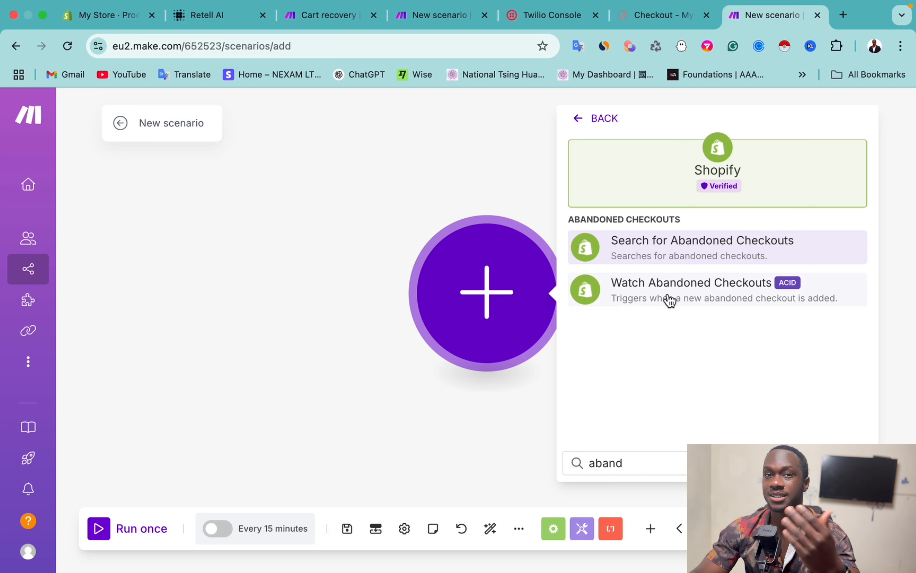
click(650, 260)
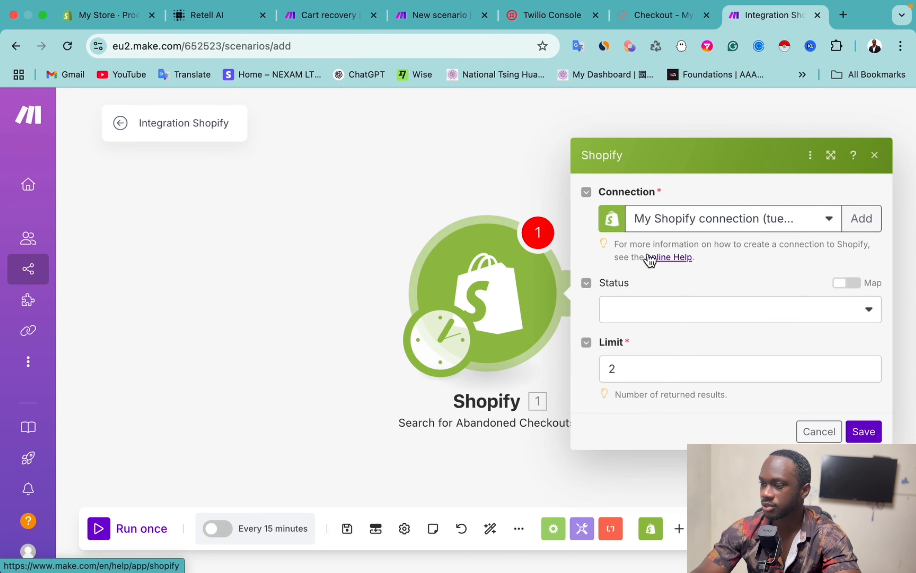
Step: Start a new connection of the standard Shopify type, then go to the store admin
click(861, 220)
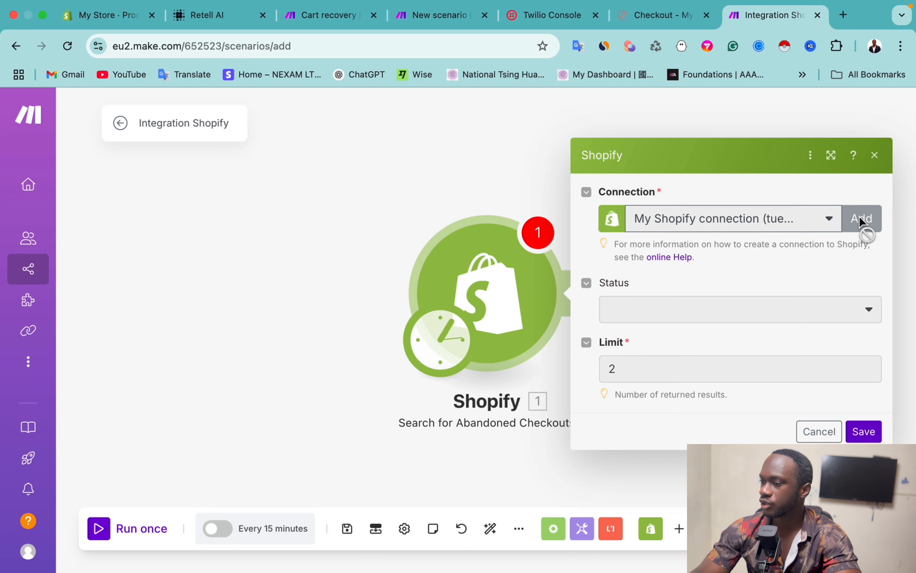
click(661, 233)
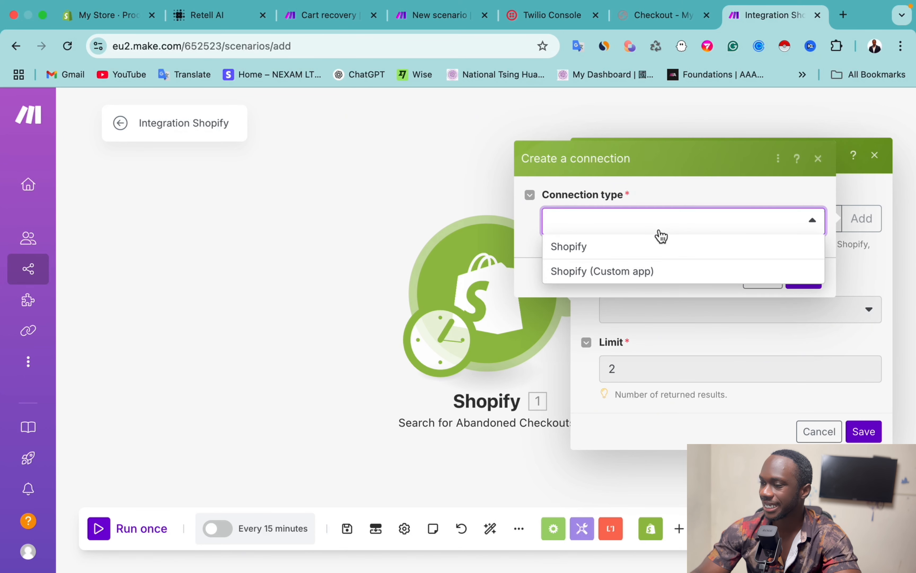
click(576, 251)
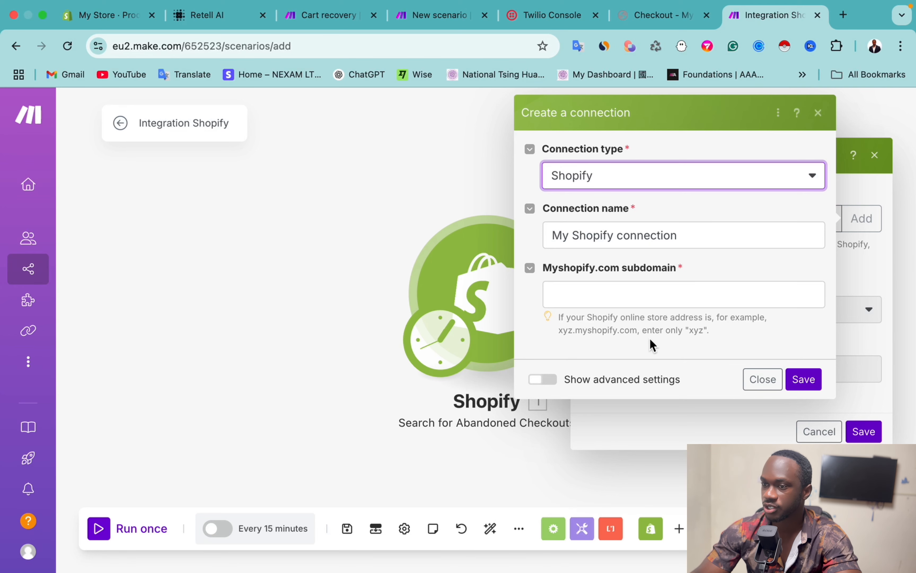
click(108, 17)
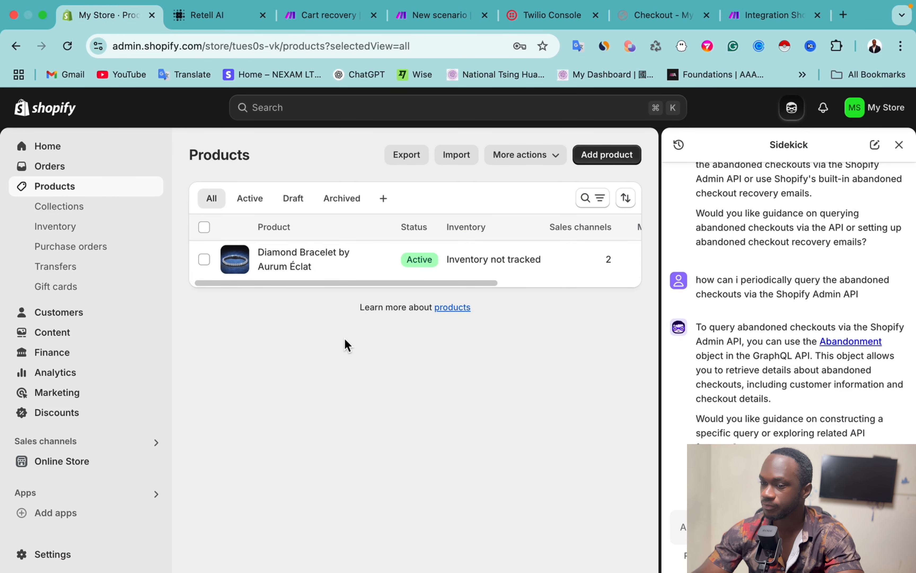
Step: Select the store's myshopify subdomain in Settings > General and return to Make
click(47, 555)
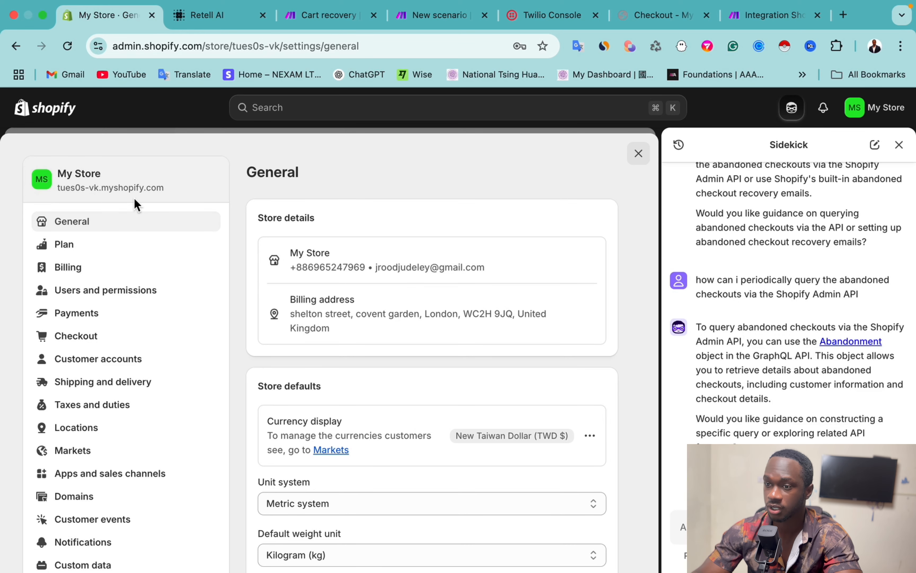
drag(99, 188, 55, 196)
key(super+c)
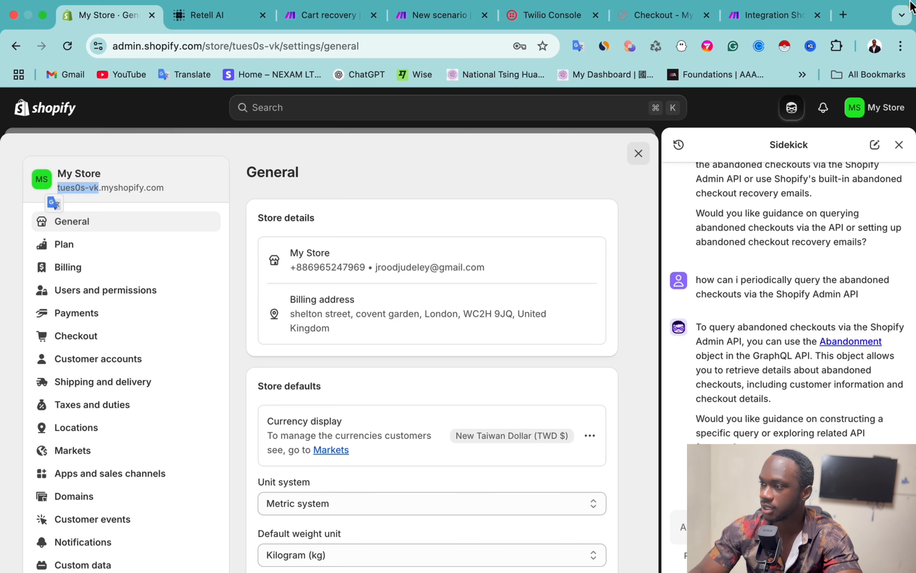
click(772, 15)
Step: Paste the store subdomain, save the Shopify connection, and save the module
click(563, 289)
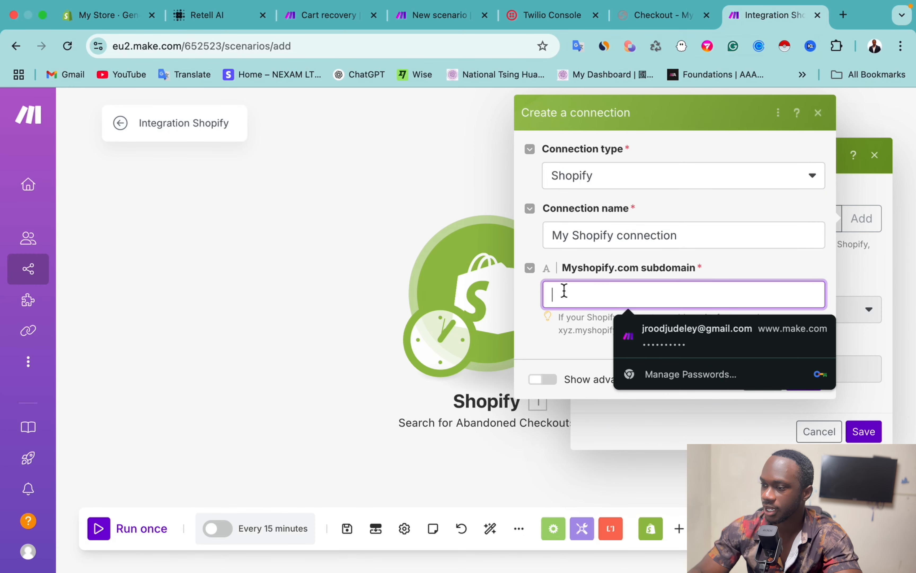
key(super+v)
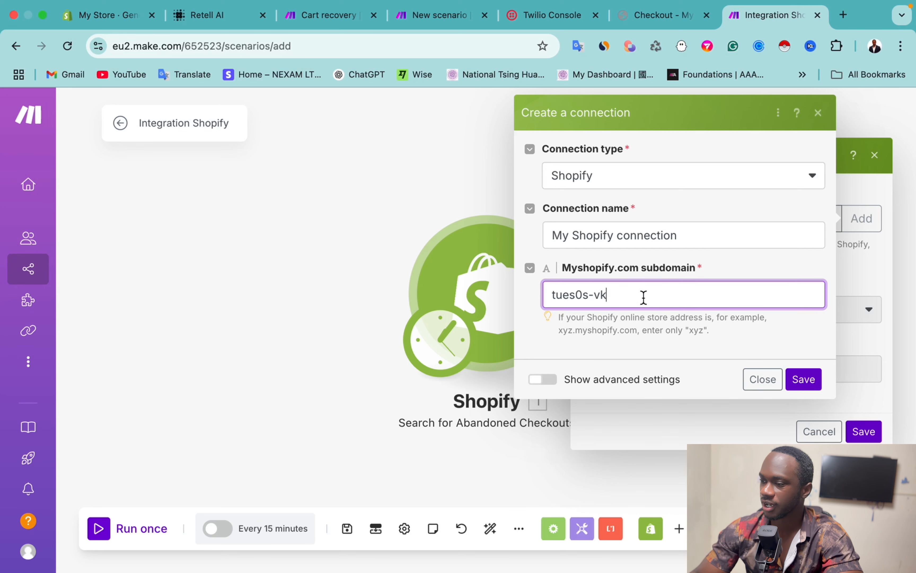
click(775, 382)
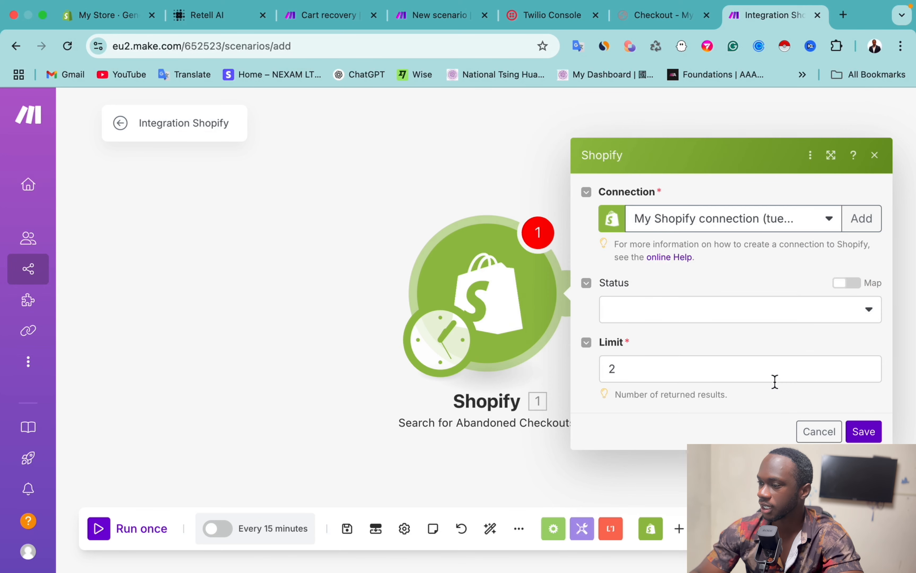
click(774, 229)
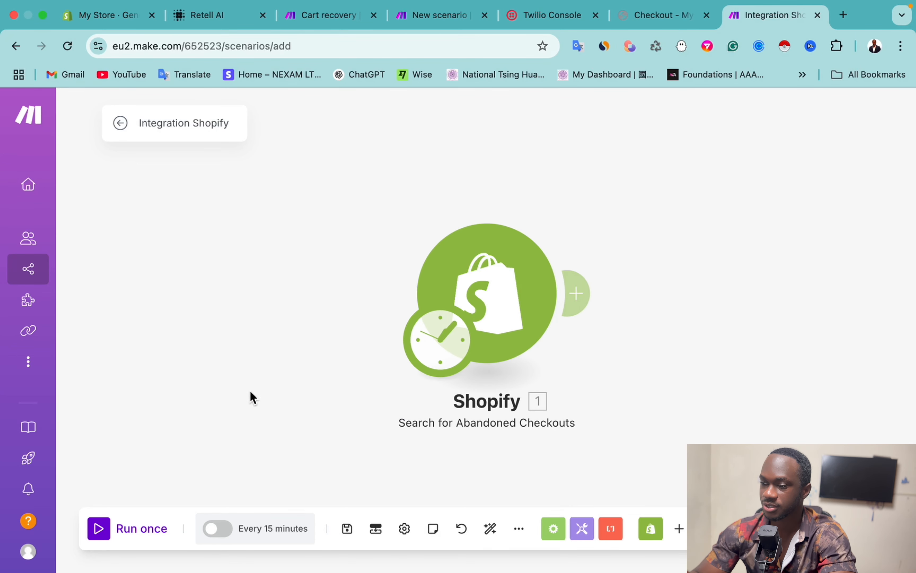
Step: Run only the Shopify module and inspect the checkout's phone, checkout URL and shipping address
right_click(485, 278)
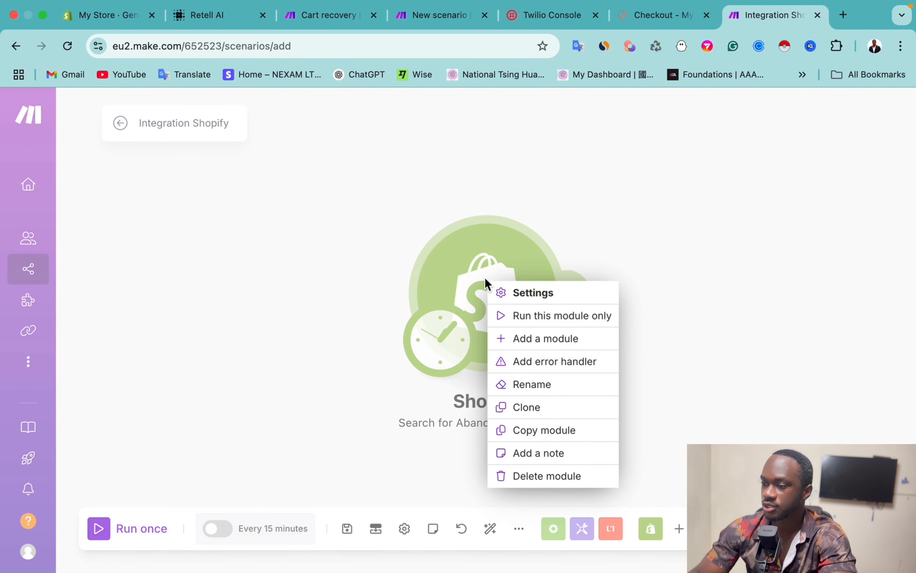
click(526, 321)
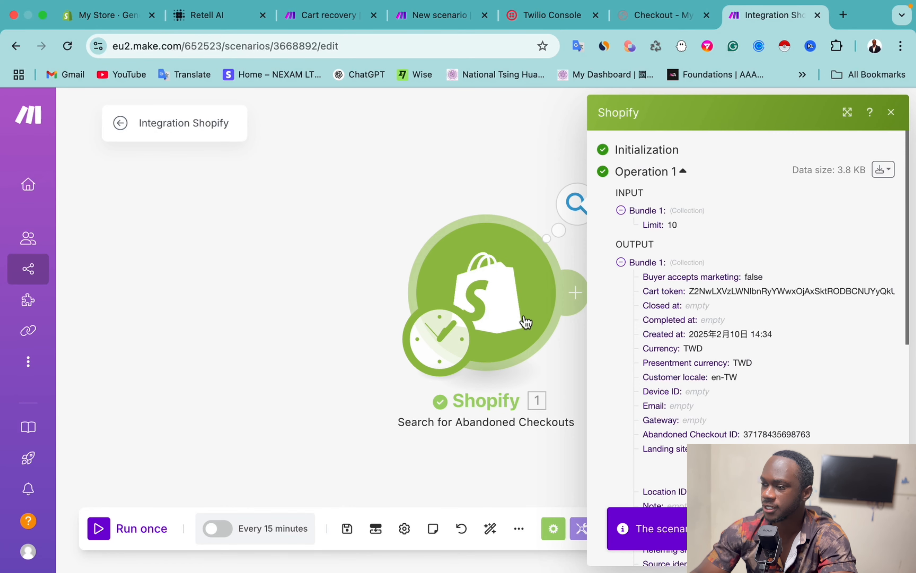
scroll(761, 325, down, 6)
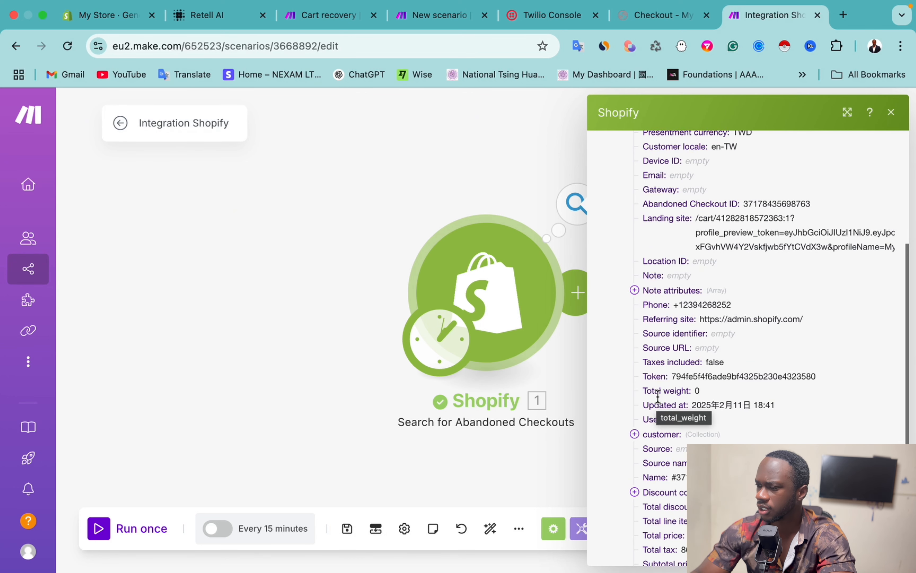
scroll(675, 345, down, 2)
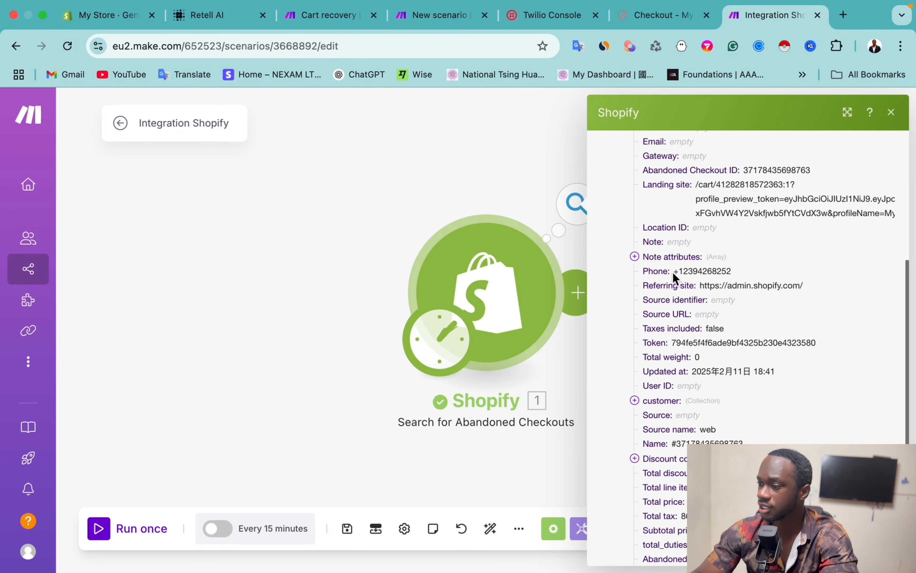
scroll(674, 278, down, 5)
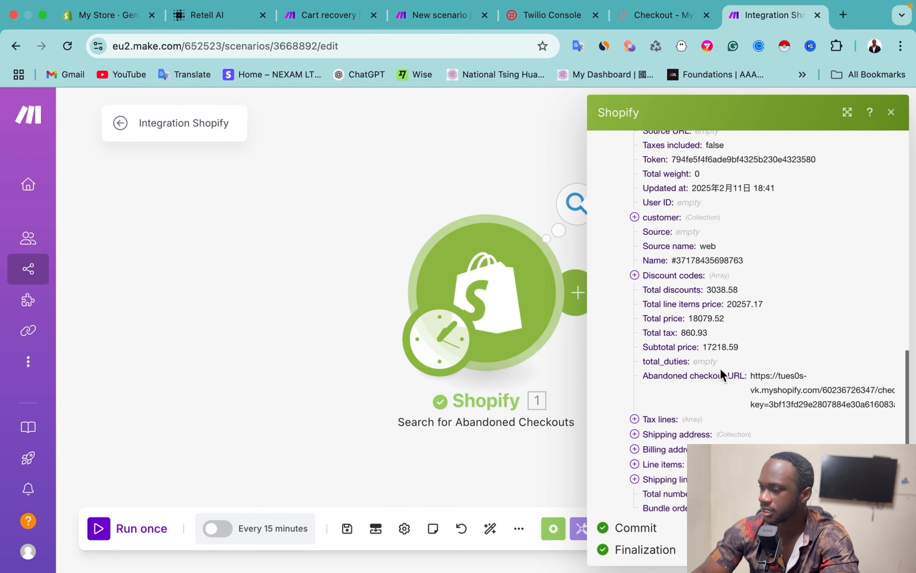
click(635, 433)
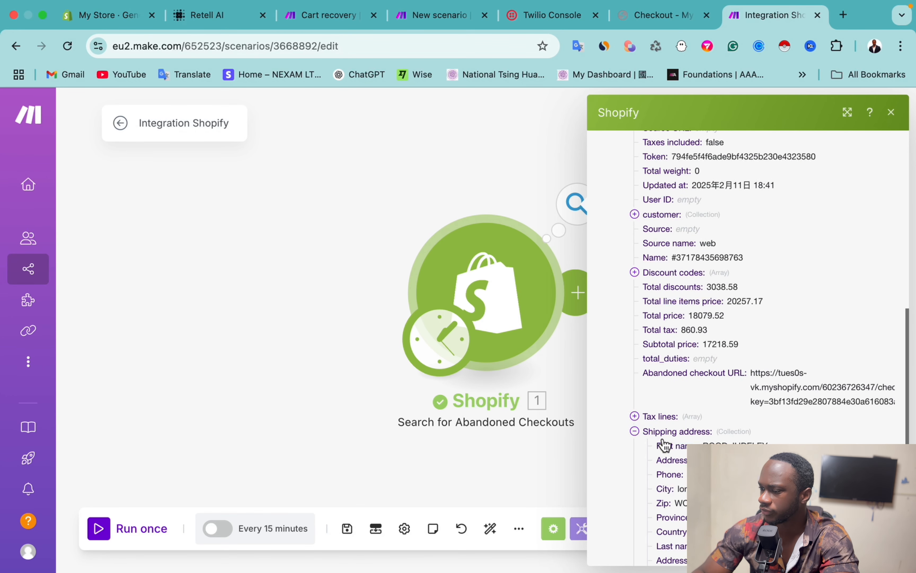
scroll(673, 454, down, 2)
scroll(761, 421, down, 2)
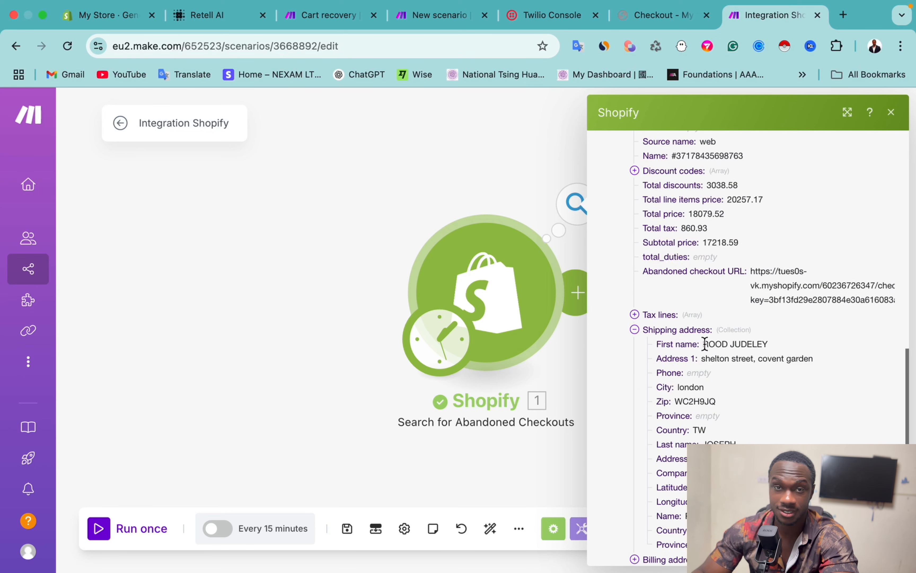
scroll(704, 345, down, 2)
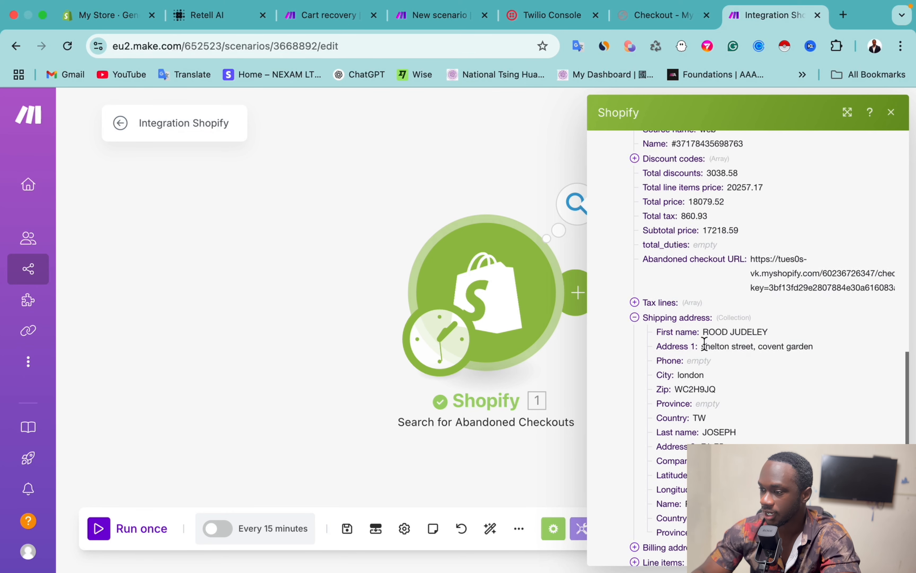
scroll(751, 363, down, 1)
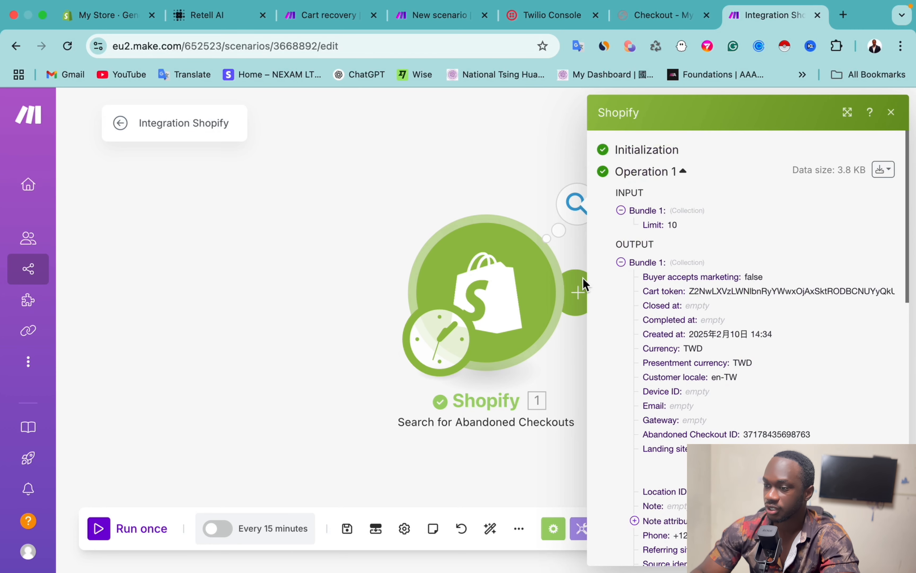
click(275, 162)
Step: Add Shopify's Search for Discount Codes module after the abandoned-checkout search, leaving Code empty
click(578, 291)
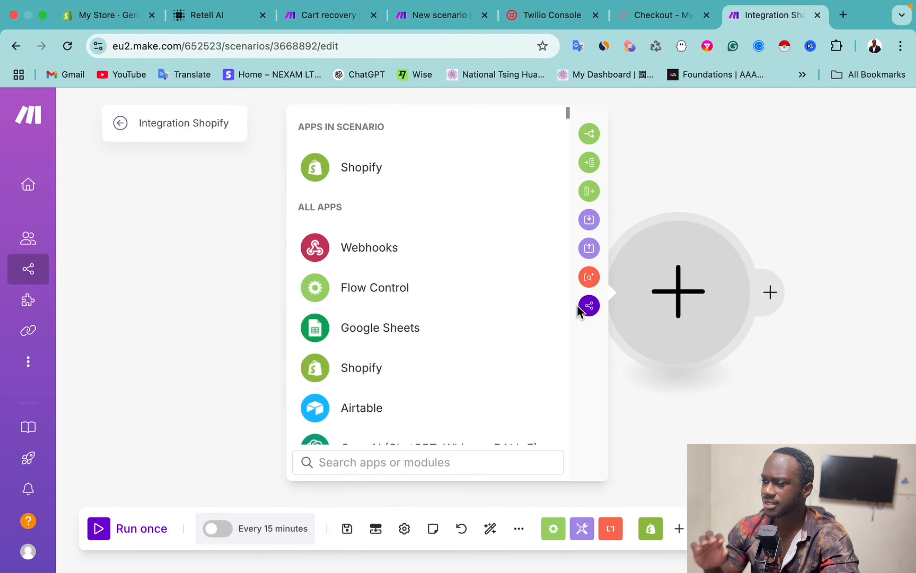
click(417, 167)
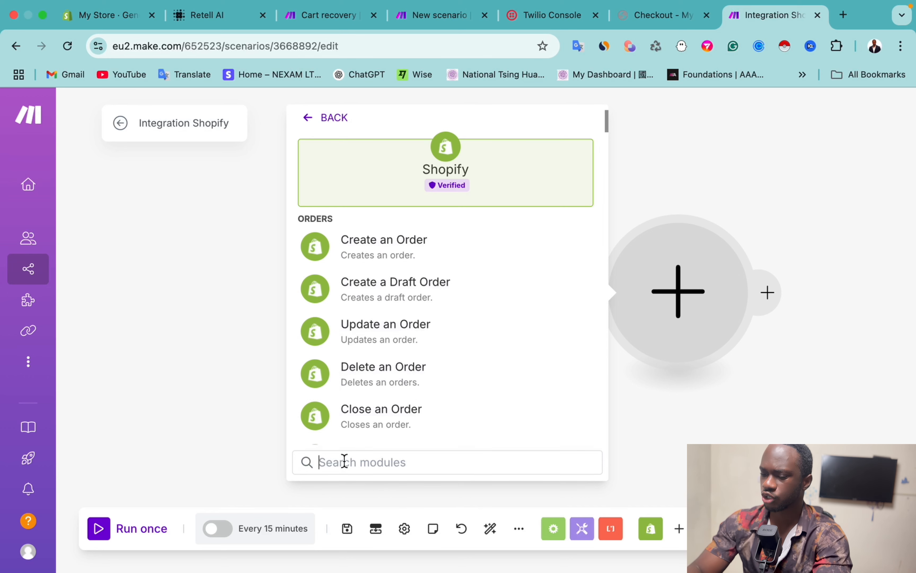
text(search)
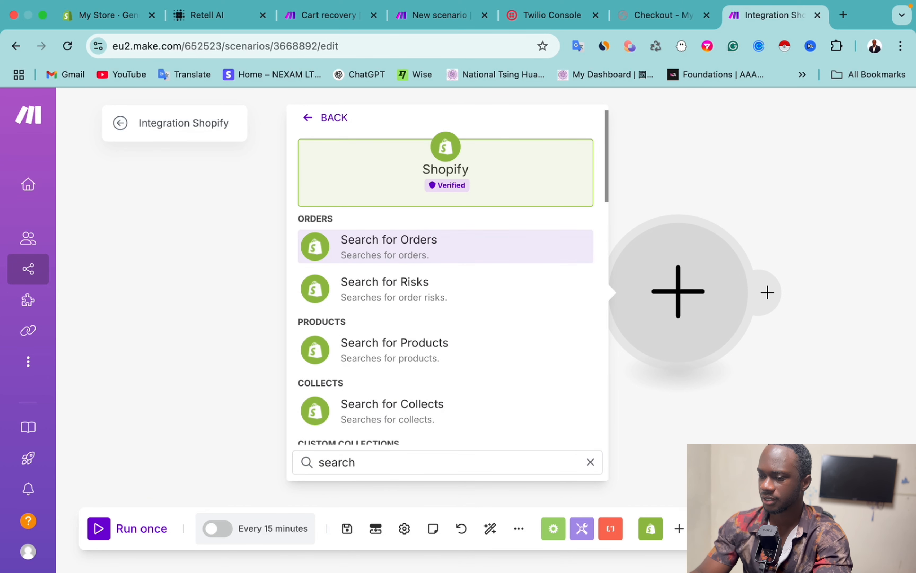
key(BackSpace)
key(BackSpace)
key(BackSpace)
key(BackSpace)
key(BackSpace)
key(BackSpace)
text(discoun)
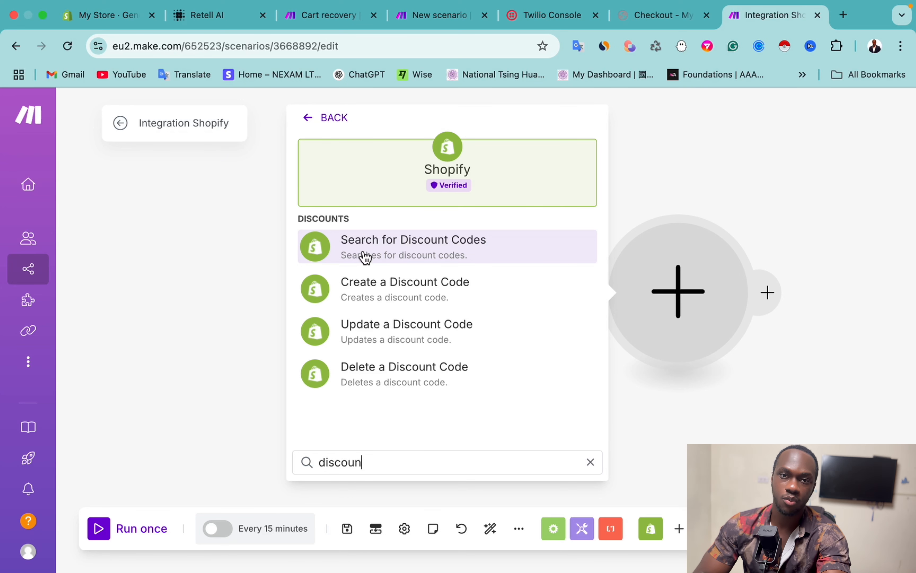
click(365, 258)
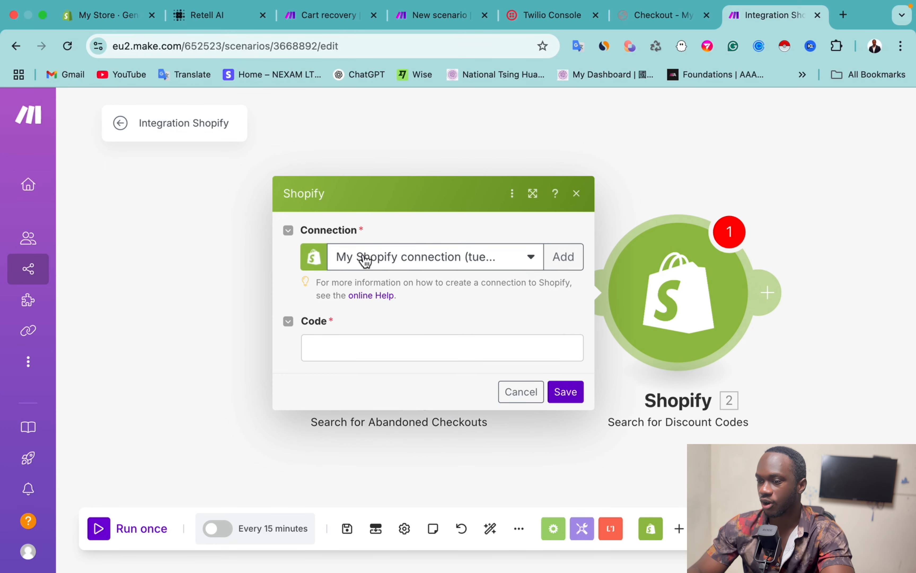
click(324, 344)
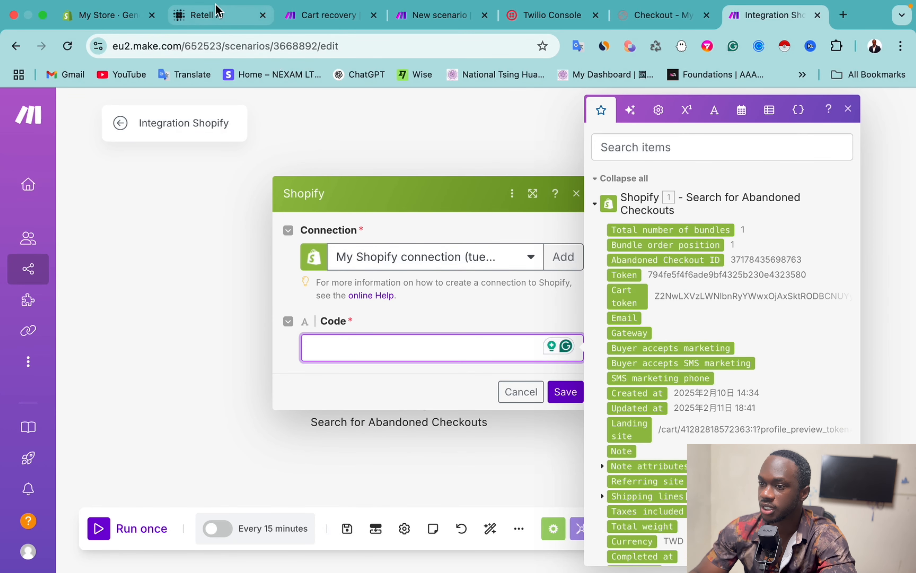
click(110, 15)
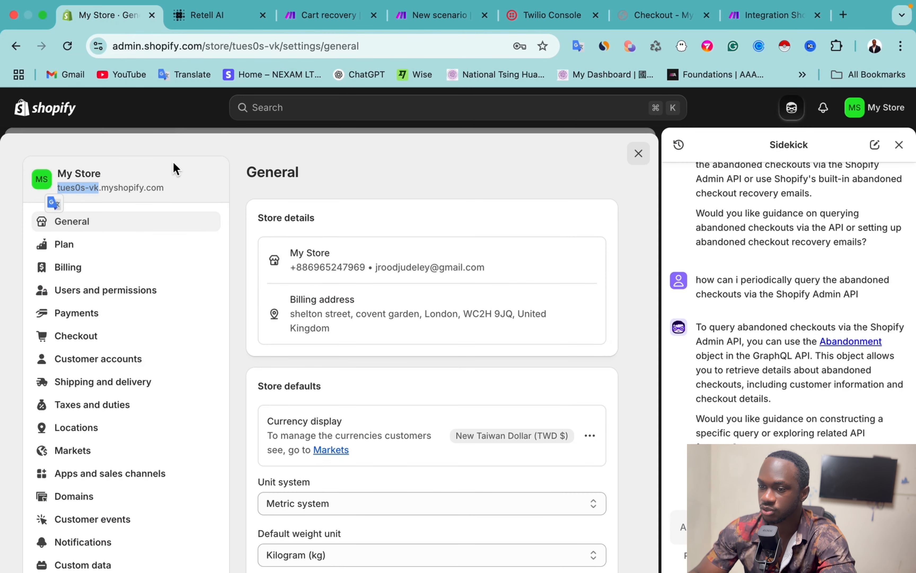
Step: Search the Shopify admin for 'dis' to find the 15OFF discount, then return to Make
click(49, 110)
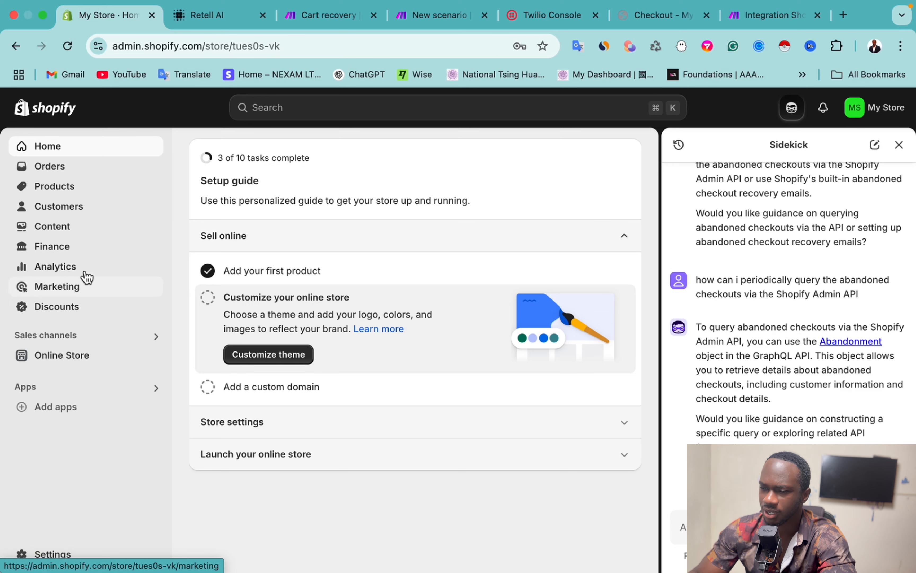
click(344, 110)
text(dis)
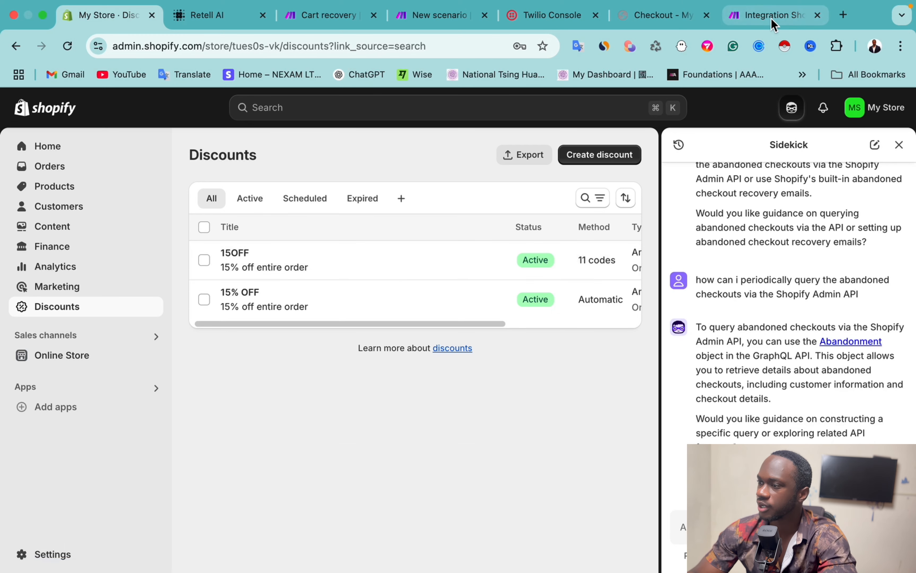
click(755, 15)
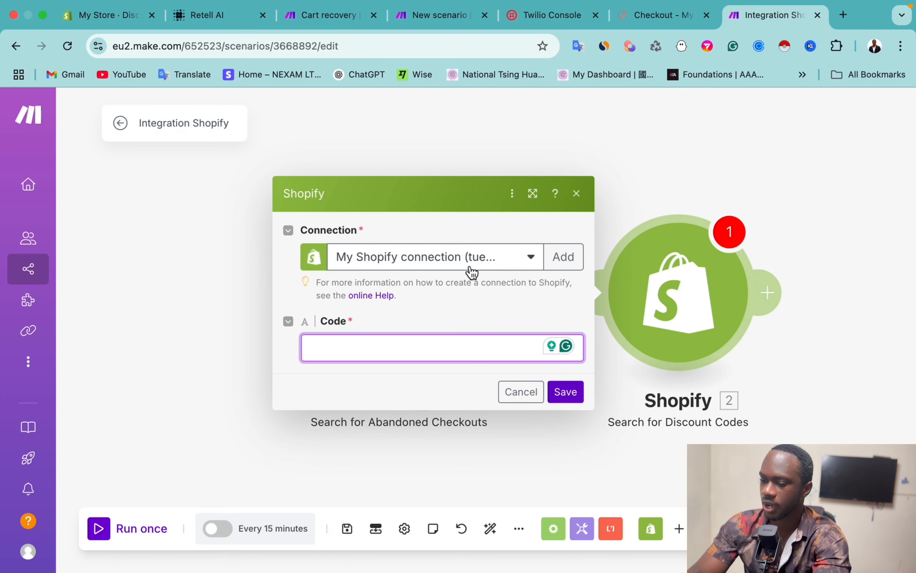
Step: Set the discount search Code to 15OFF, save, and run that module alone to test
text(15OFF)
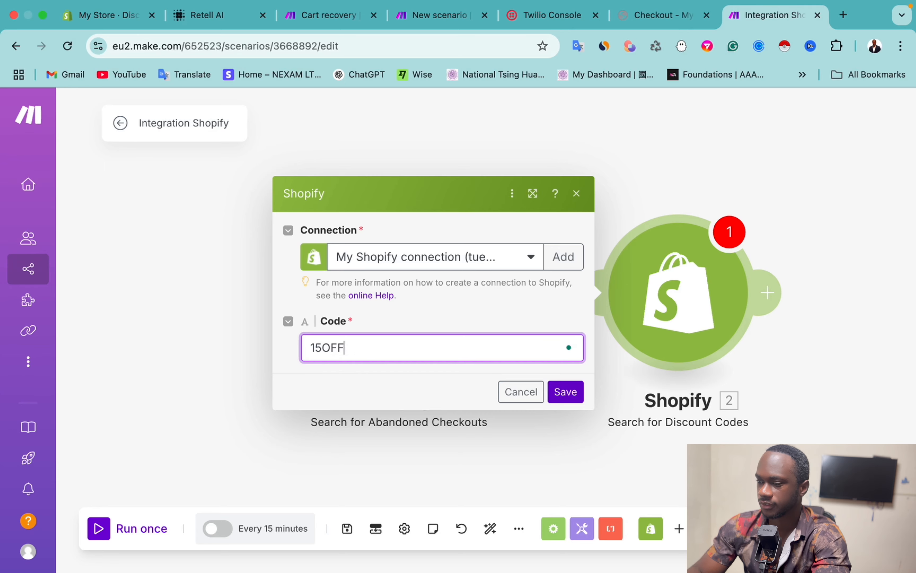
click(565, 391)
right_click(702, 231)
click(729, 271)
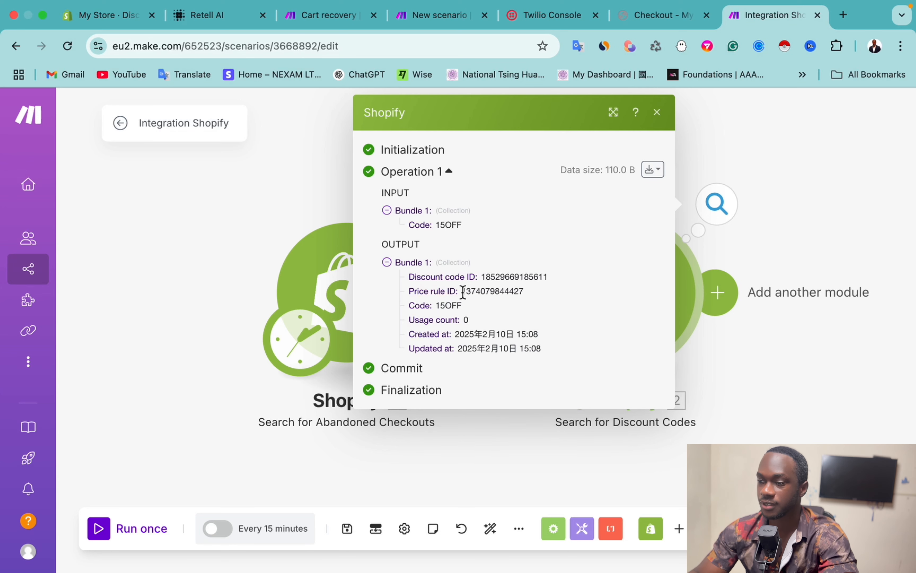
Step: Add a new module after the discount-code search and search the apps for DUMPLING
click(717, 291)
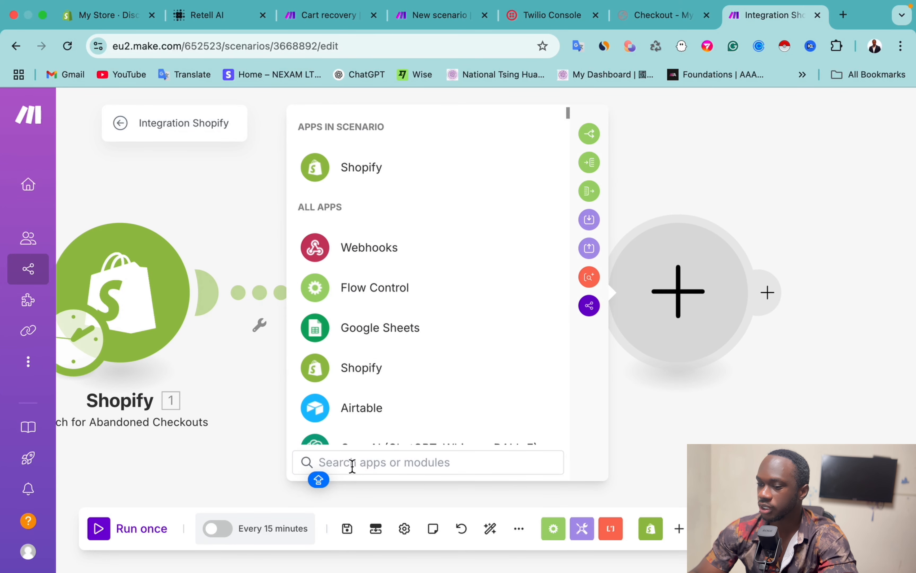
text(DUM)
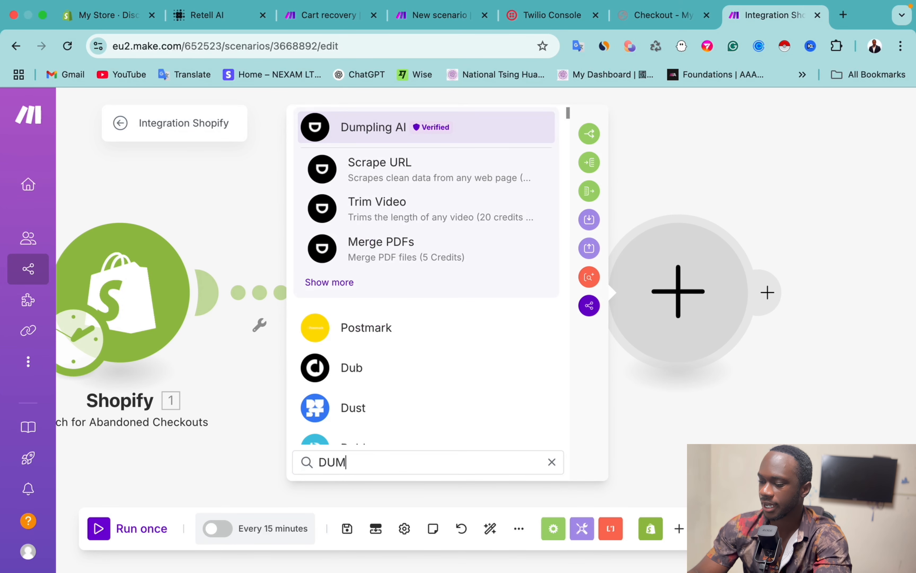
text(PLING)
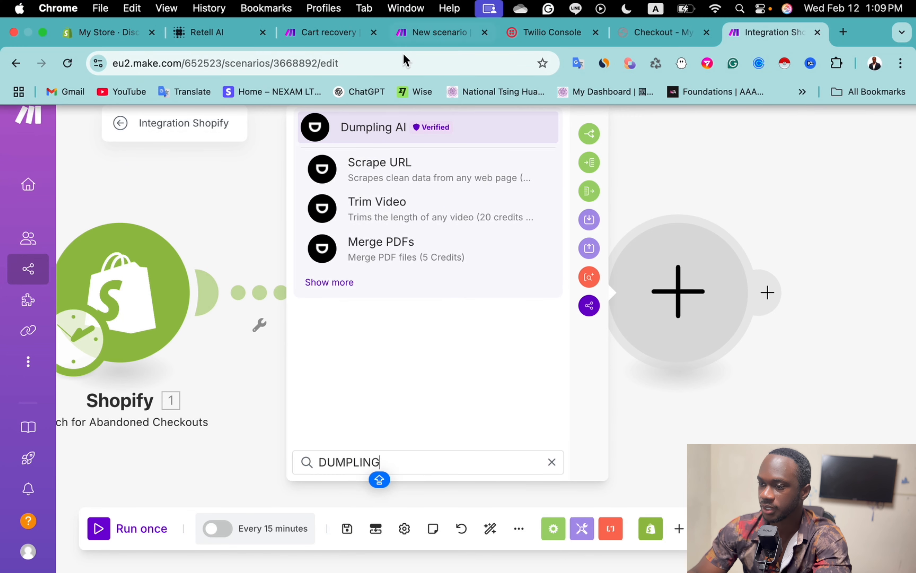
Step: Filter Dumpling AI's modules with 'JA' and choose Run Javascript Code
click(372, 133)
scroll(431, 348, down, 1)
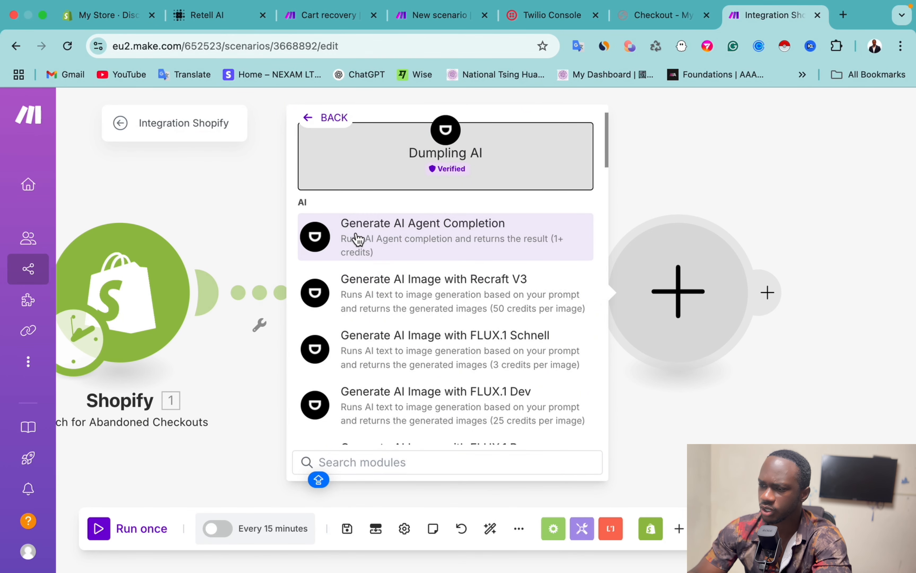
scroll(441, 285, down, 2)
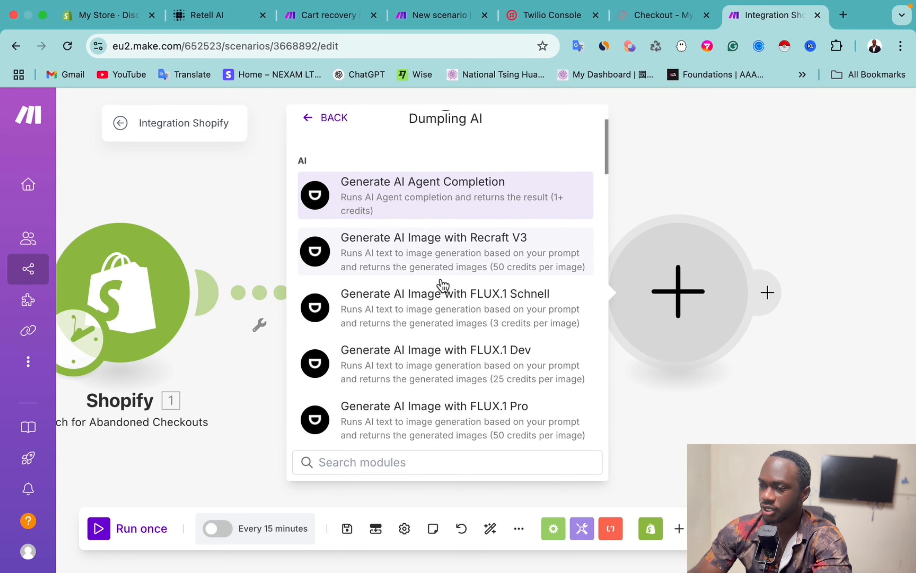
scroll(443, 286, down, 5)
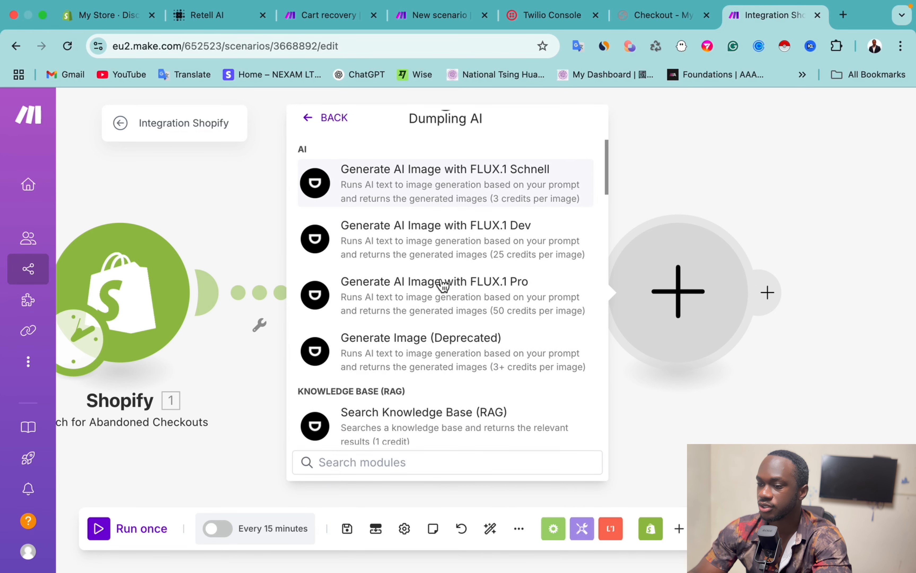
key(Caps_Lock)
scroll(438, 277, down, 3)
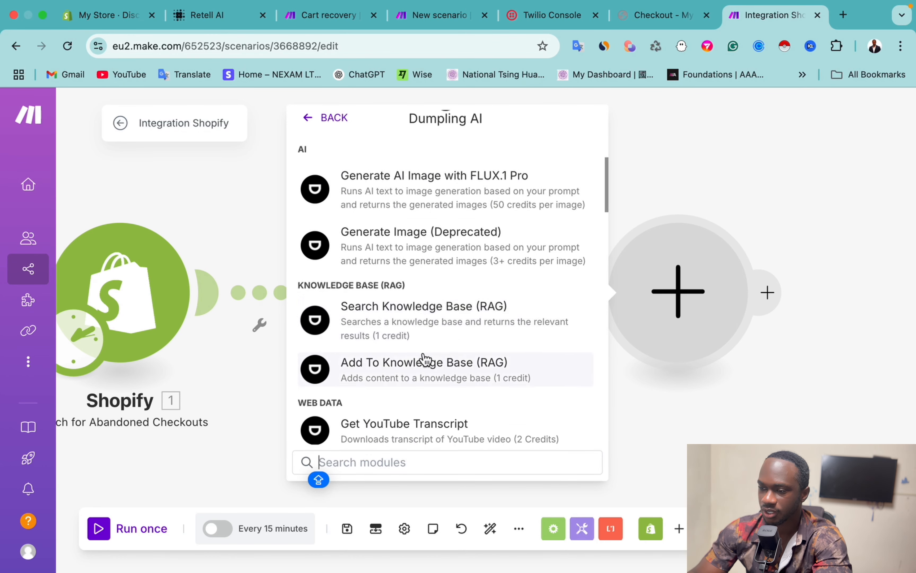
scroll(423, 362, down, 6)
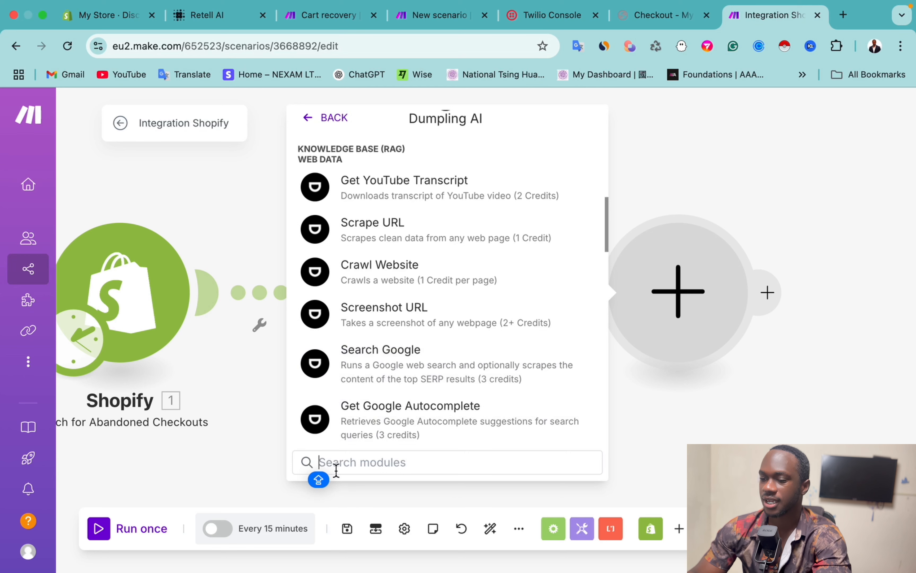
text(JA)
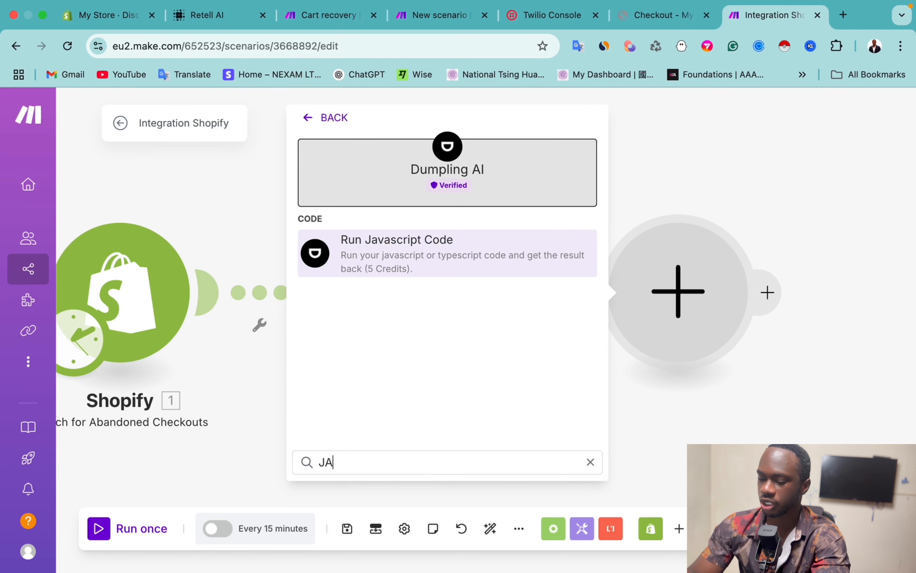
click(407, 243)
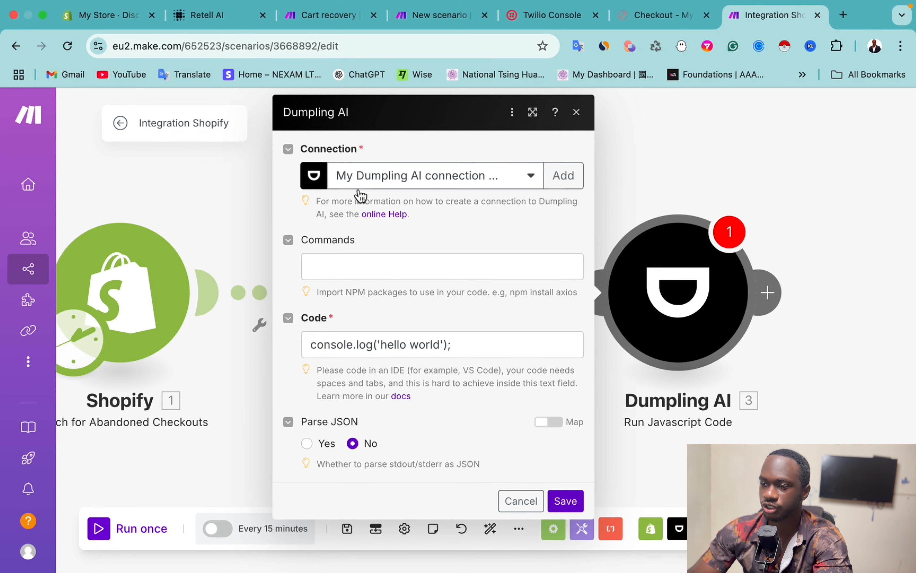
Step: Create and save a new Dumpling AI connection for the Run Javascript Code step
click(560, 186)
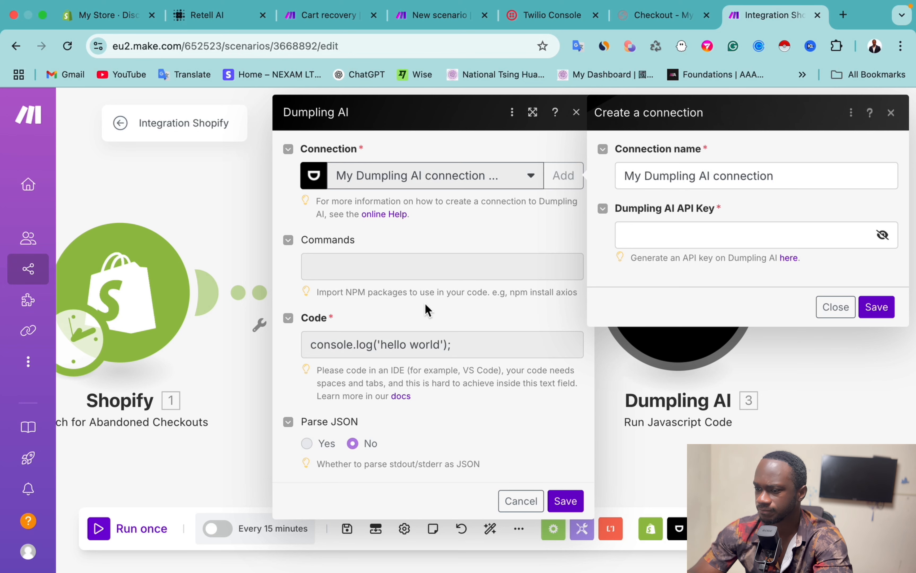
click(876, 308)
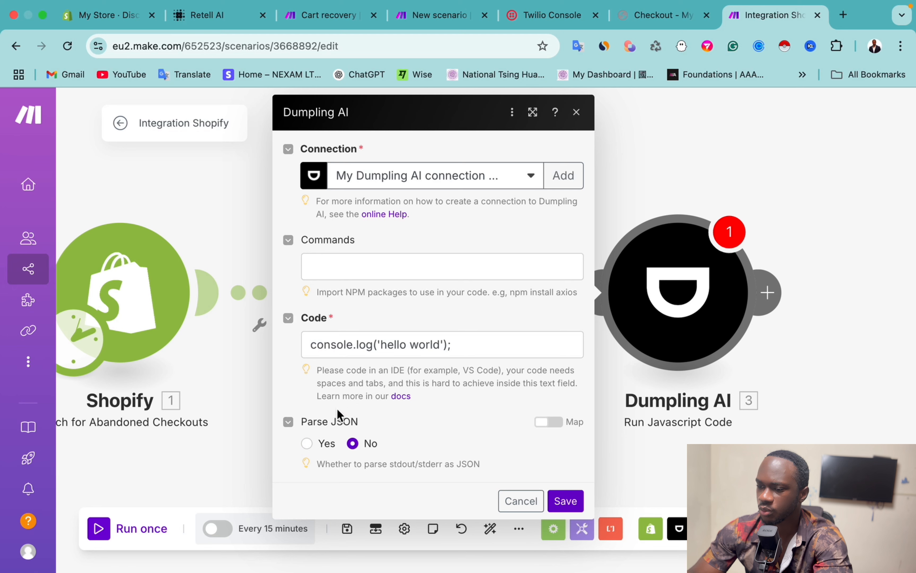
click(466, 345)
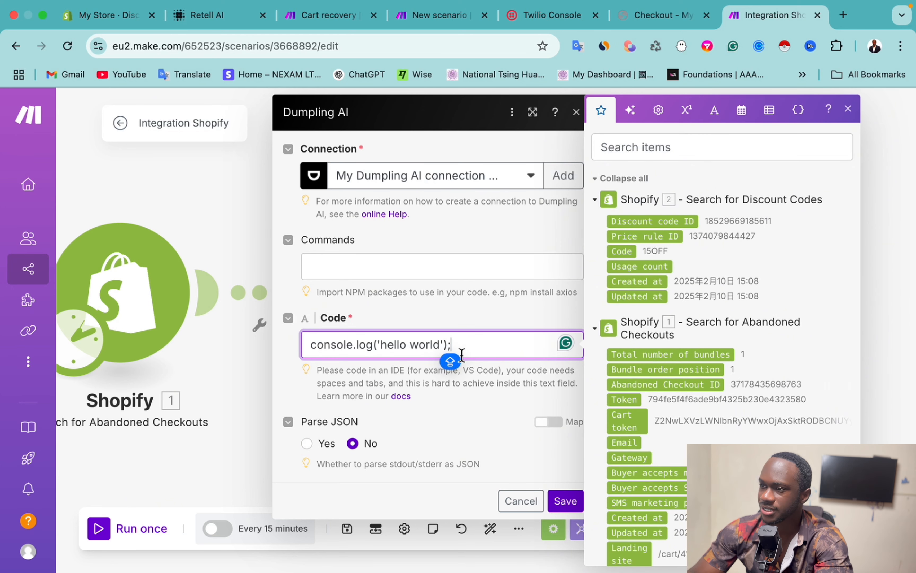
Step: Replace the hello-world placeholder with the random-string code from the Cart recovery scenario, and save
click(320, 12)
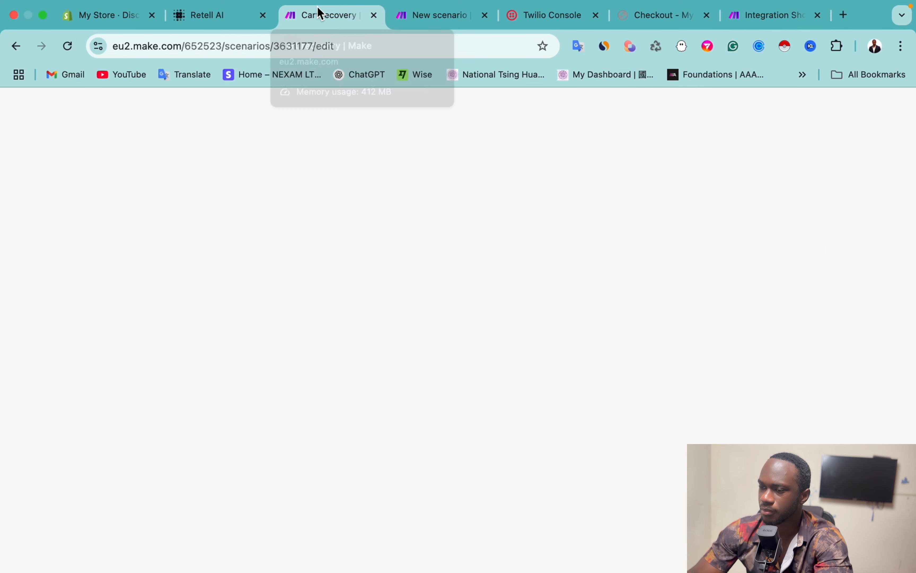
click(515, 387)
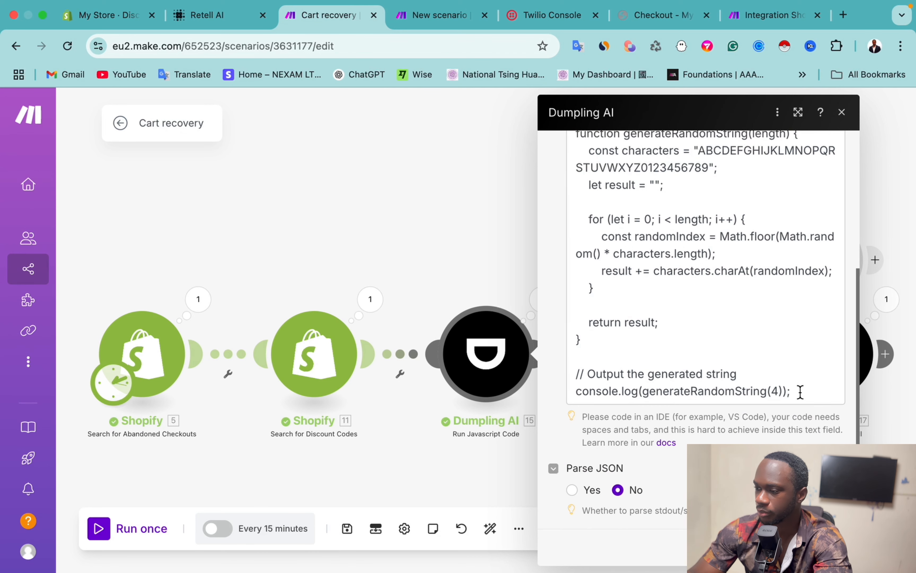
drag(800, 392, 576, 360)
click(581, 348)
key(super+a)
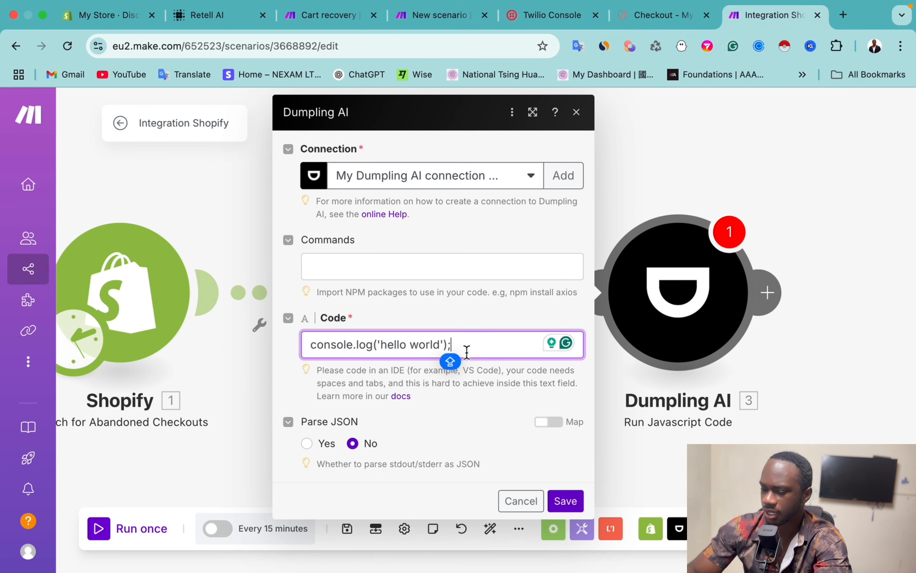
key(super+a)
key(BackSpace)
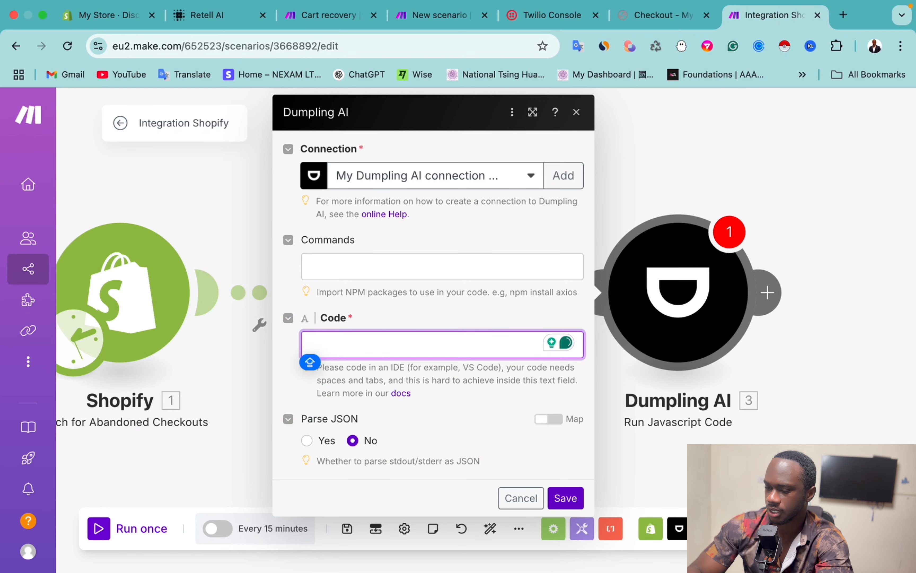
key(super+v)
scroll(459, 432, down, 5)
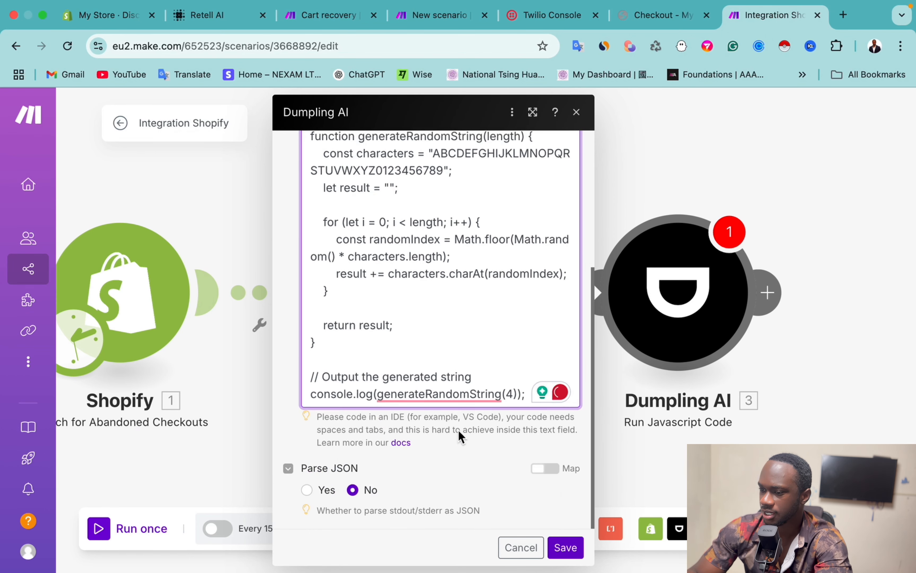
scroll(459, 432, up, 4)
scroll(459, 432, down, 4)
click(568, 545)
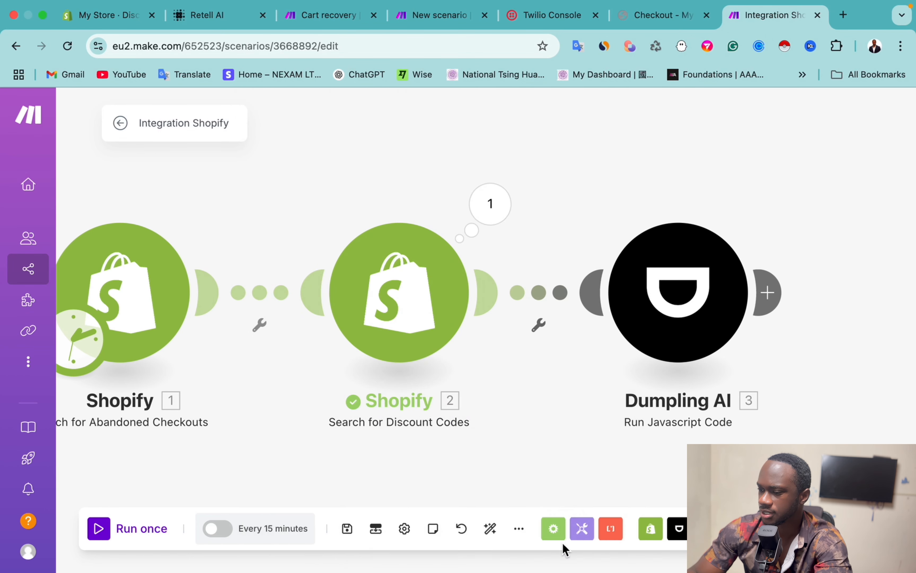
right_click(666, 288)
Step: Review the Dumpling AI generateRandomString(4) code, close its settings, and bring up the module's options
click(687, 320)
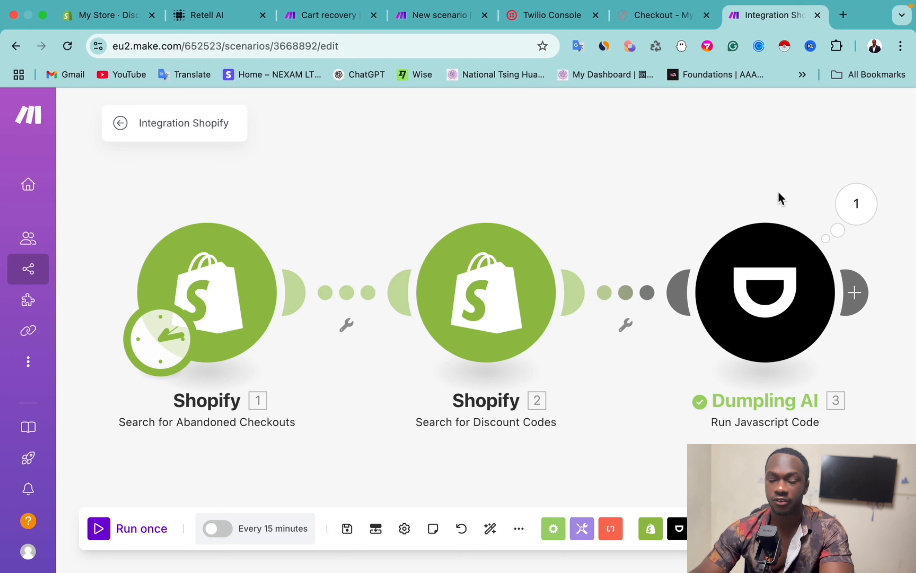
click(772, 303)
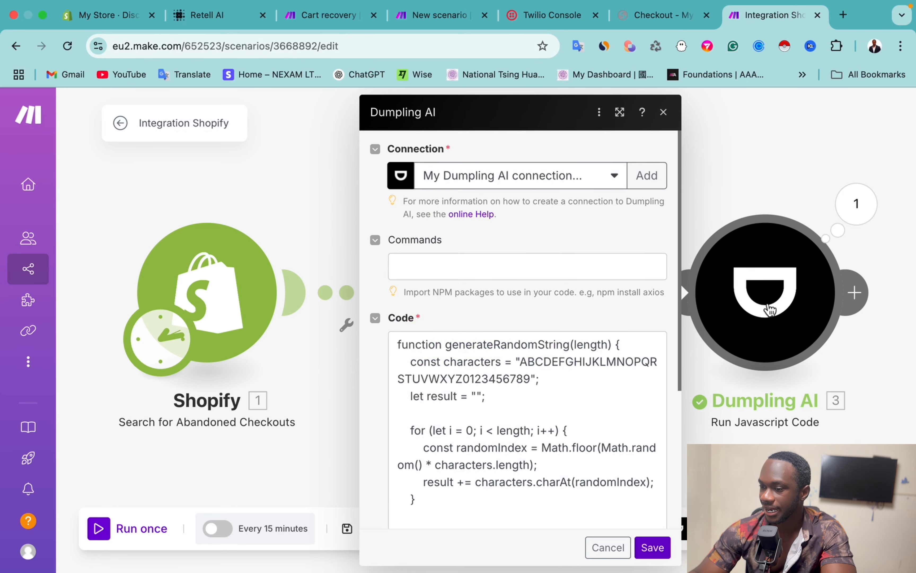
scroll(519, 390, down, 3)
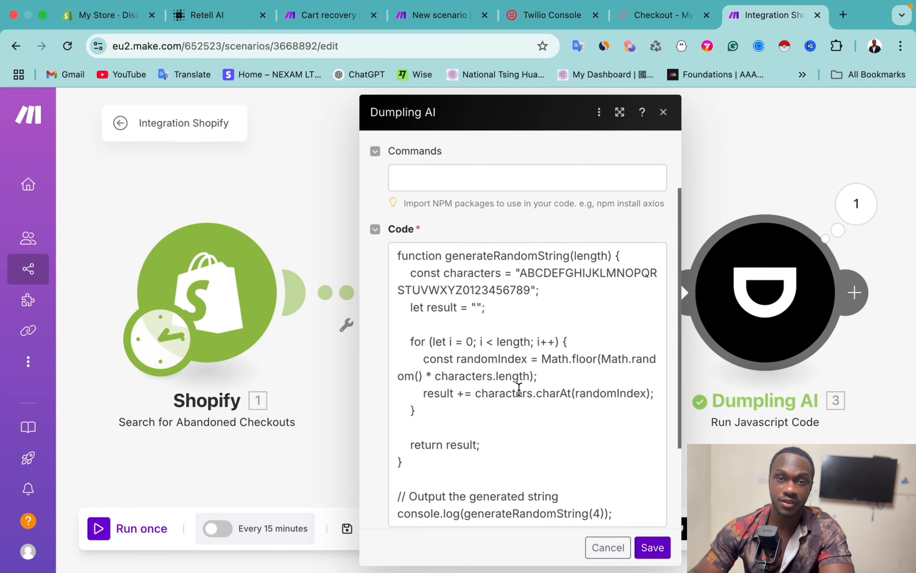
scroll(518, 390, down, 2)
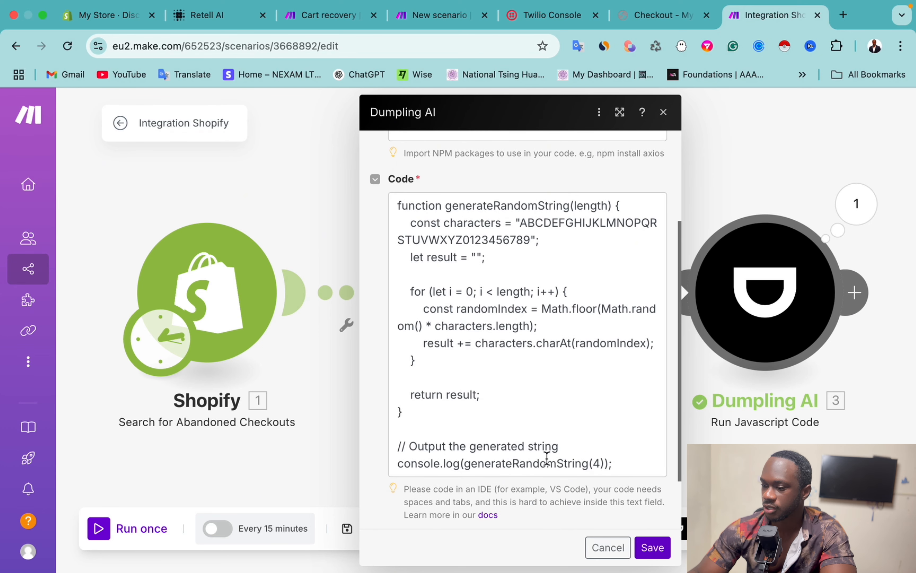
scroll(523, 274, up, 2)
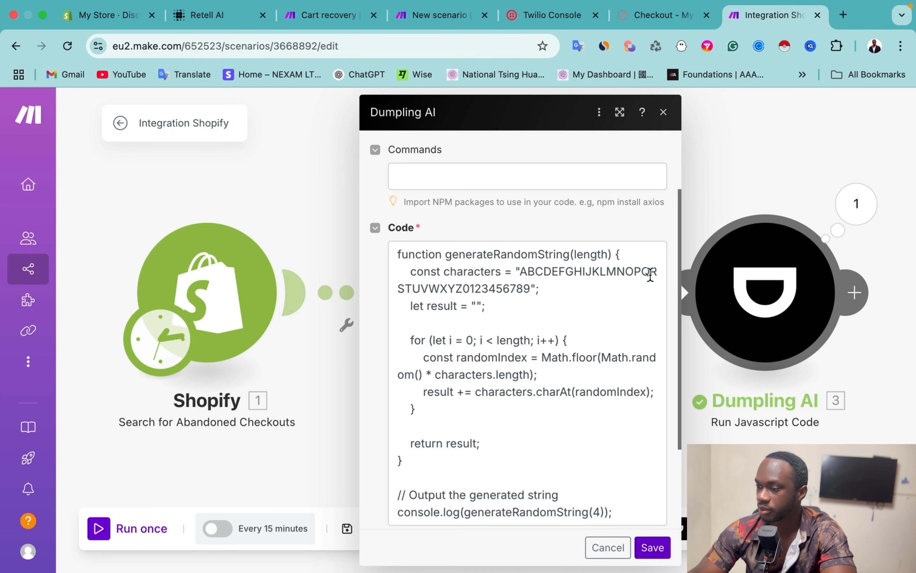
scroll(563, 419, down, 1)
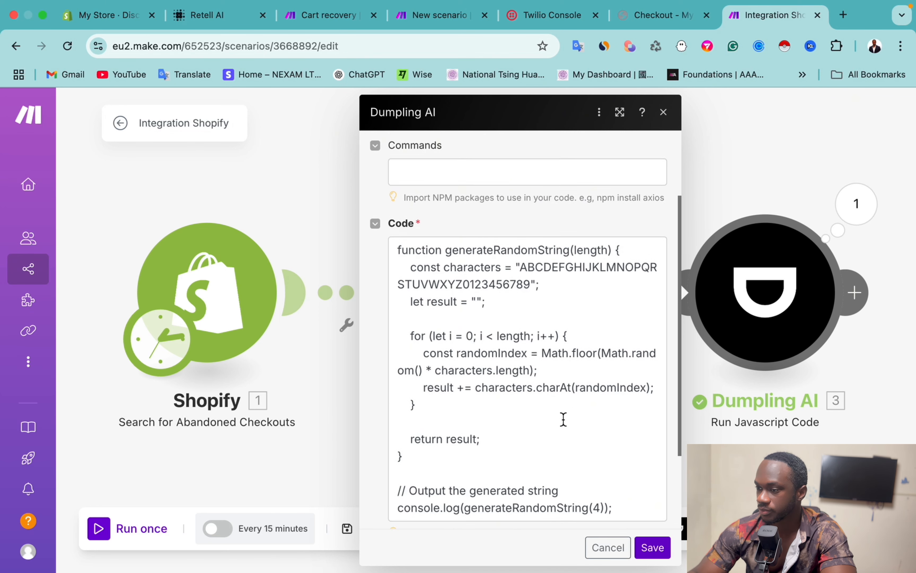
scroll(563, 420, up, 2)
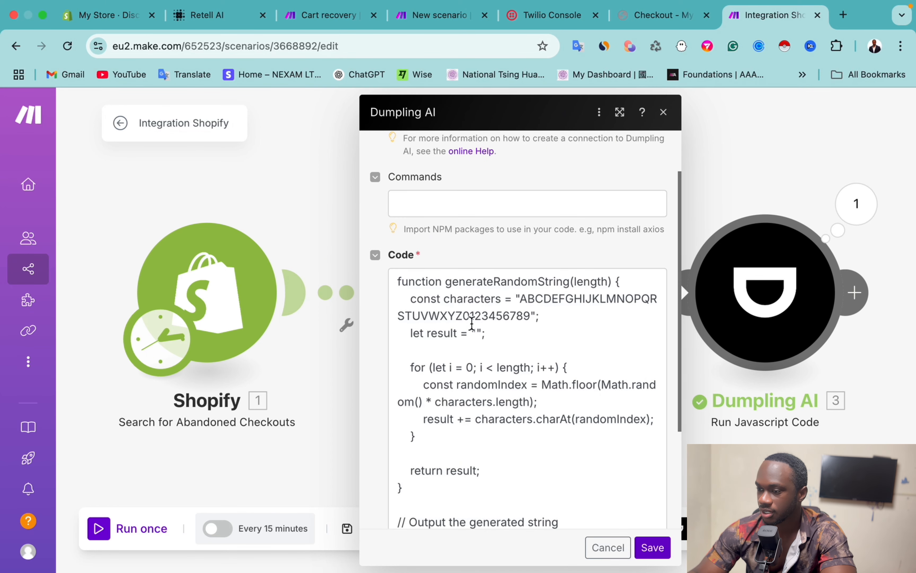
scroll(532, 315, down, 5)
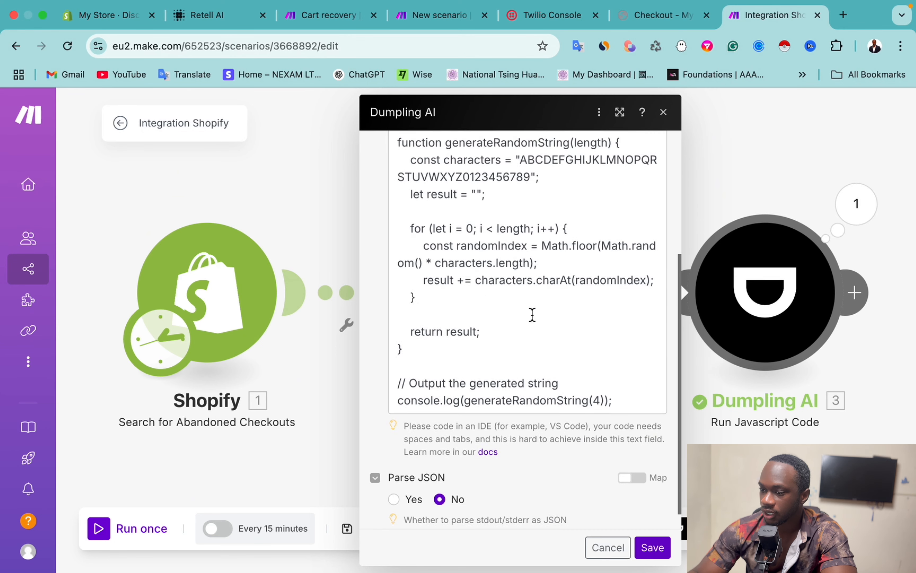
click(757, 122)
right_click(762, 301)
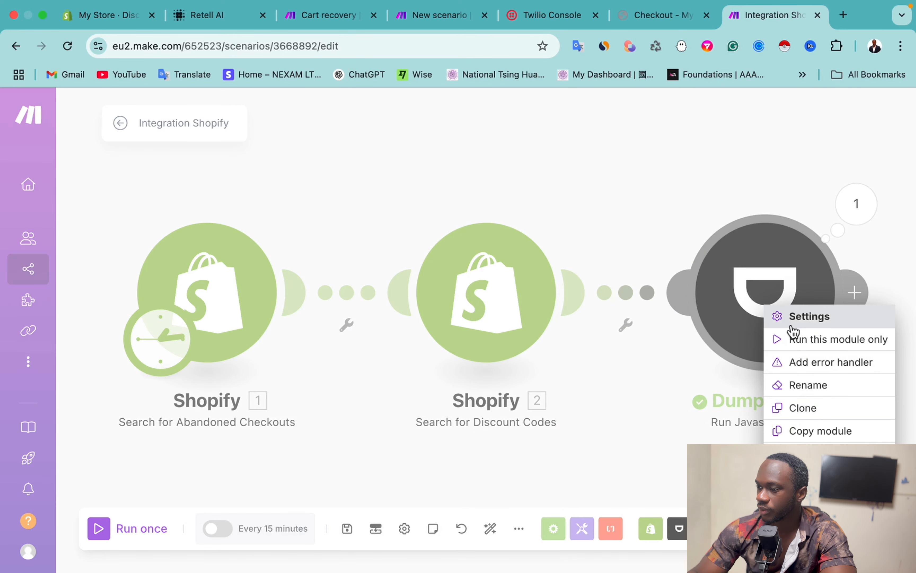
Step: Run only the Dumpling AI module and confirm its stdout shows the code 7NVO
click(782, 341)
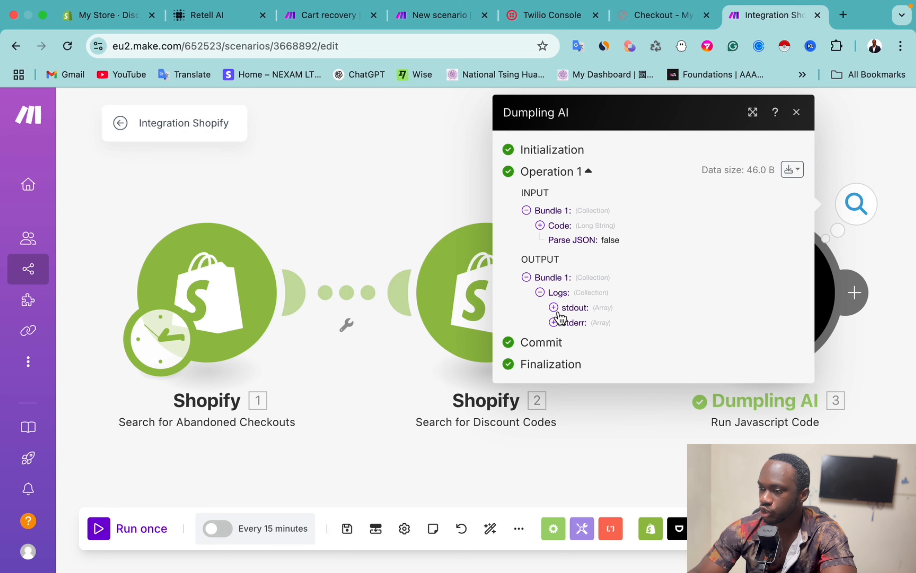
click(558, 309)
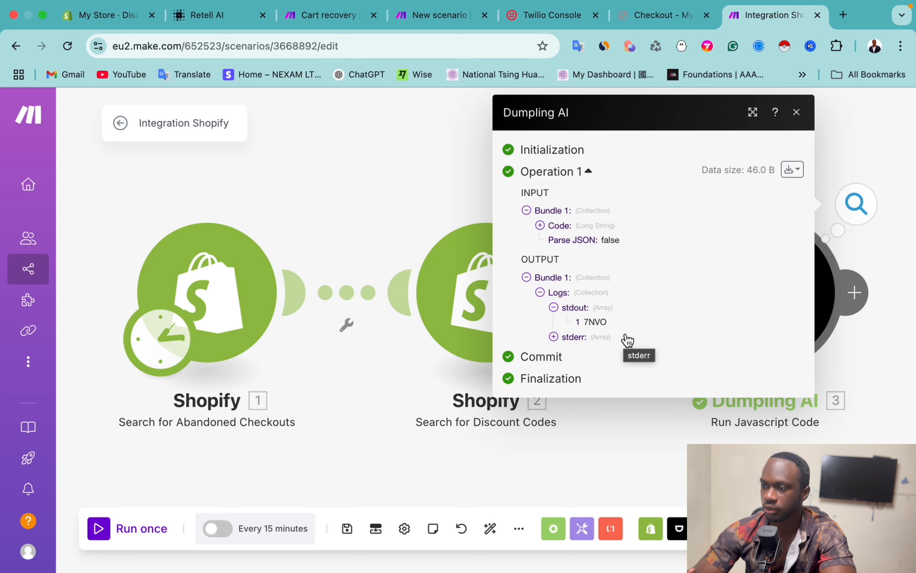
click(796, 112)
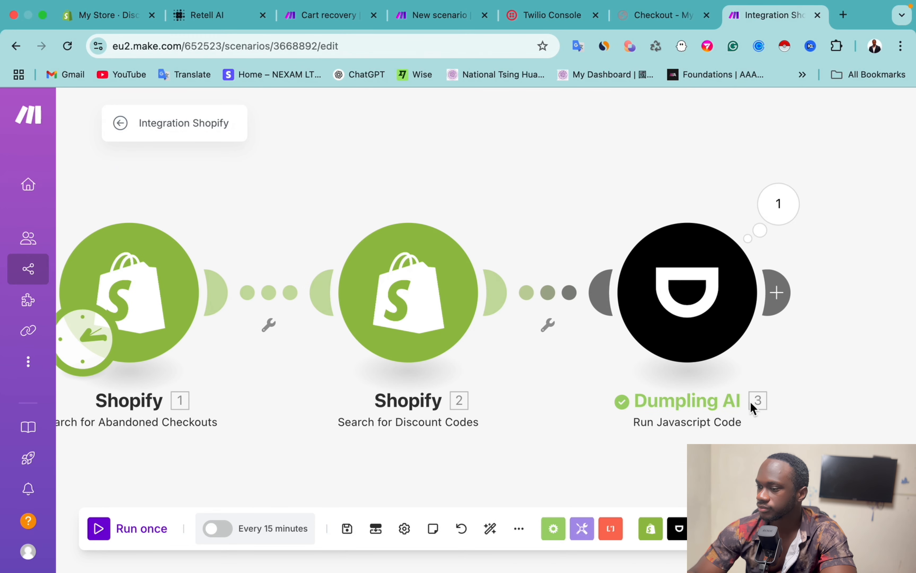
Step: Add a Shopify Create a Discount Code module after the Dumpling AI step
click(776, 291)
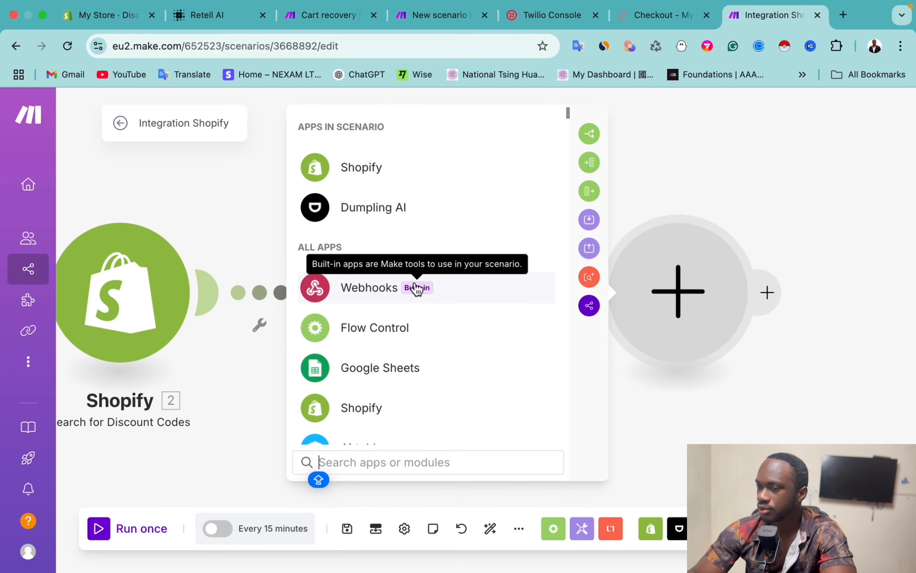
click(373, 179)
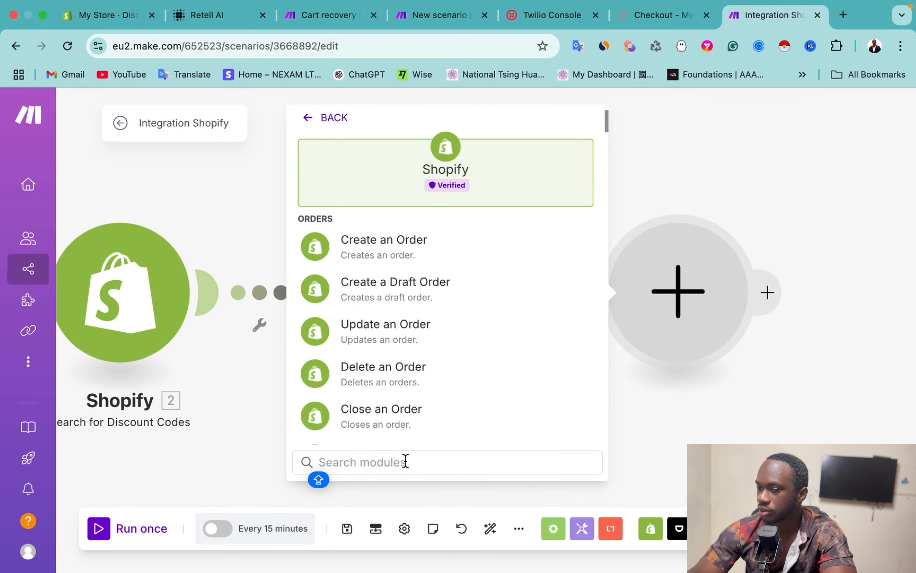
text(D)
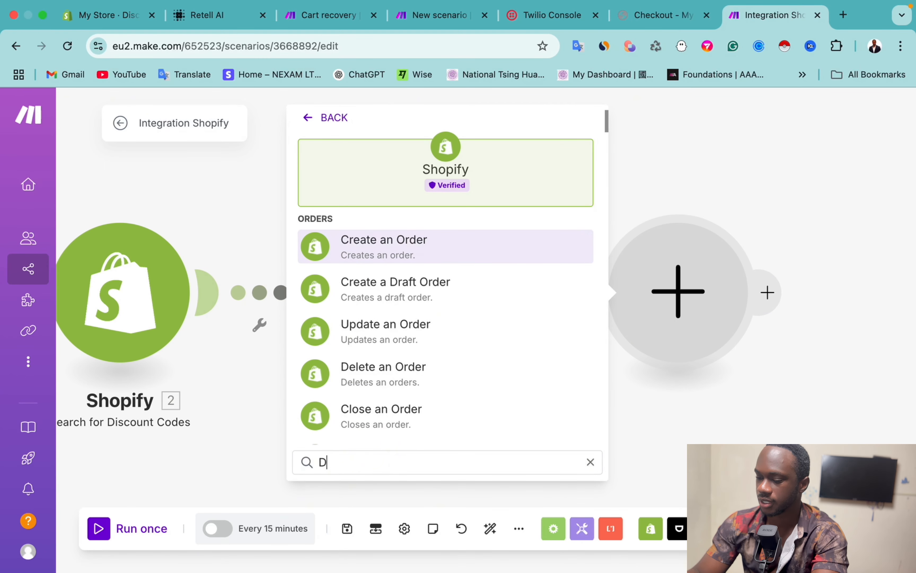
text(ISCOUN)
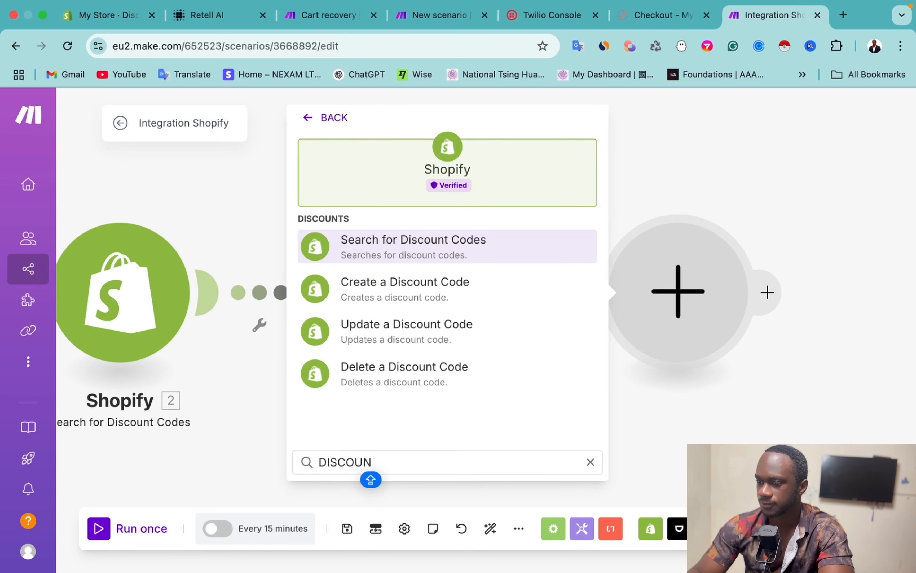
click(405, 289)
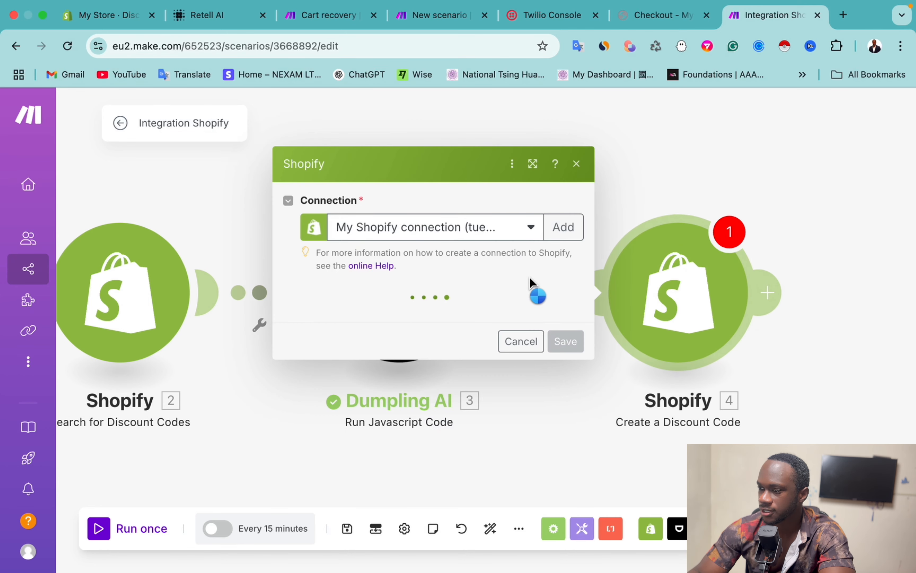
click(363, 316)
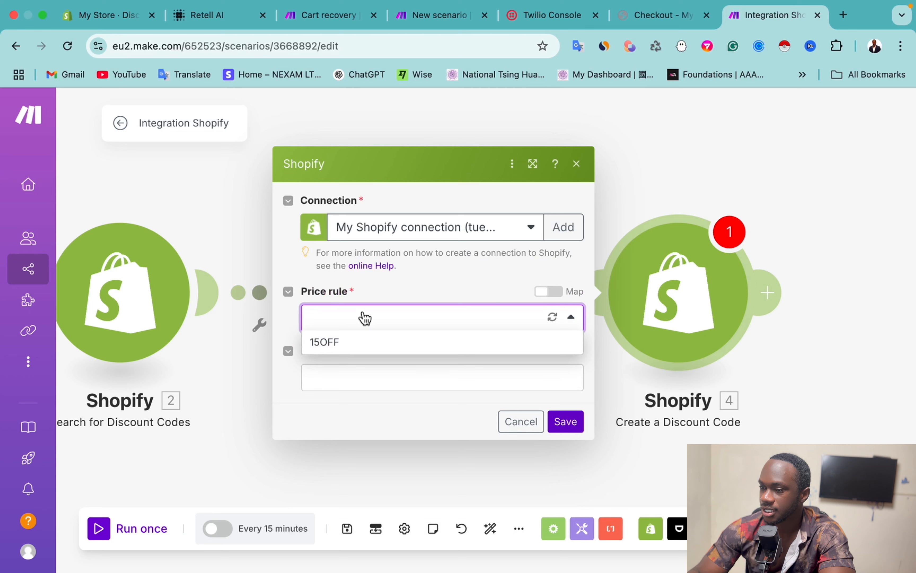
click(397, 286)
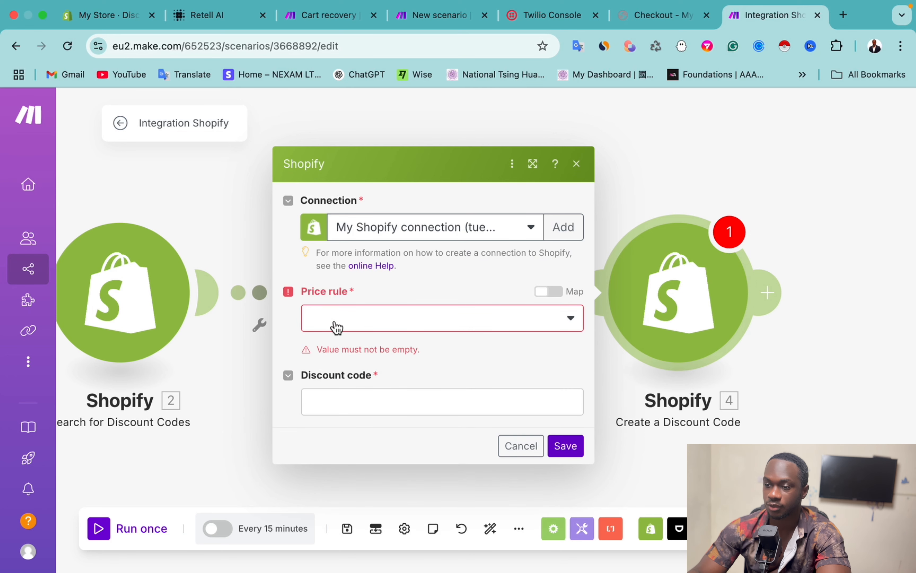
Step: Map Price rule to 2. Price rule ID and Discount code to 3. Logs.stdout[], then save
click(559, 294)
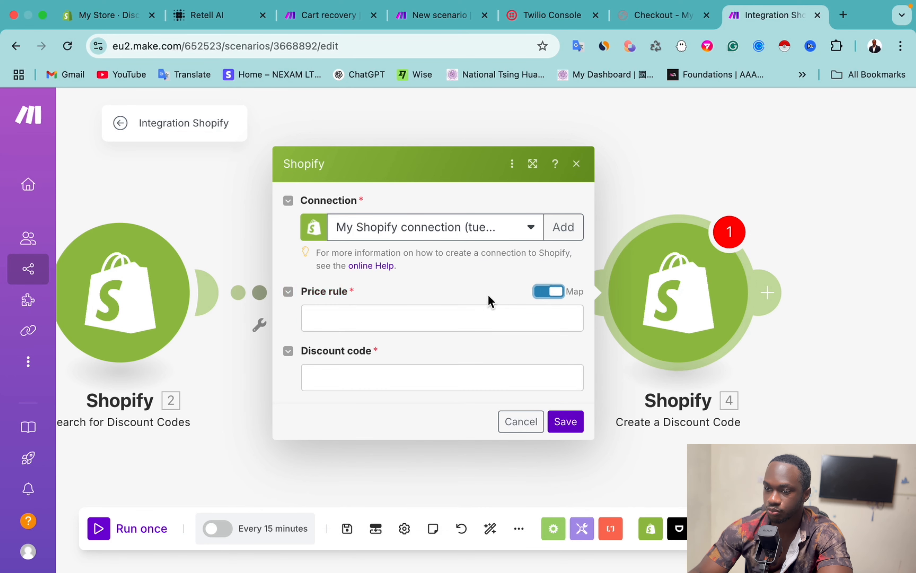
click(359, 322)
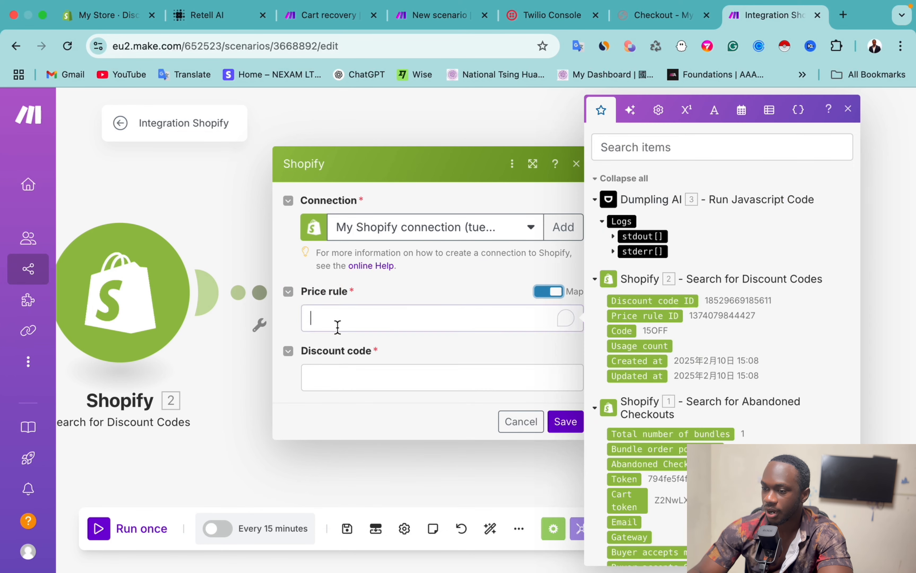
scroll(759, 406, down, 10)
scroll(756, 398, up, 9)
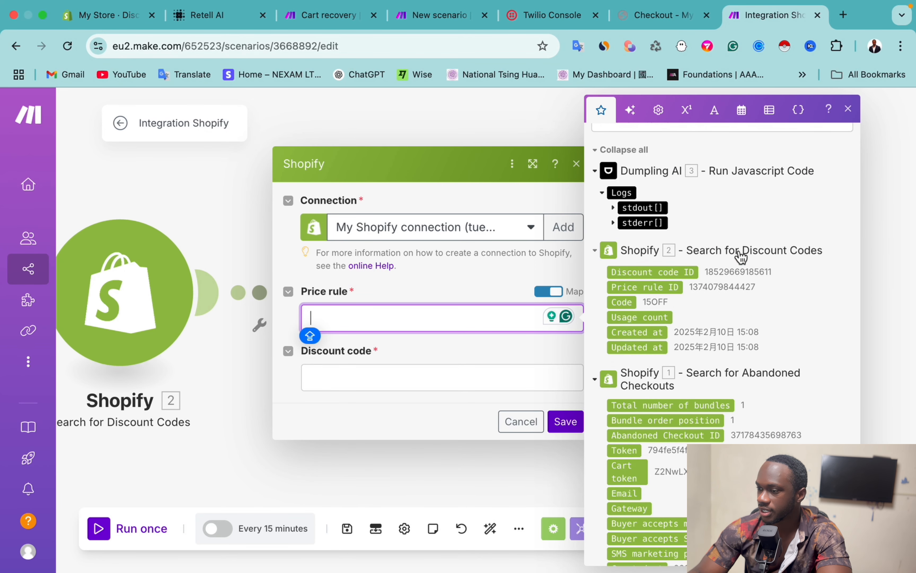
click(649, 292)
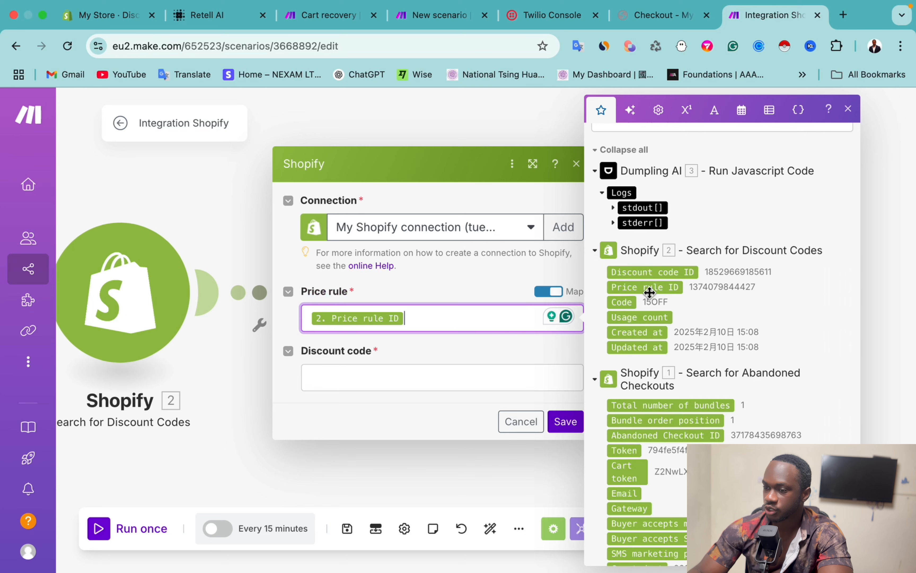
click(354, 381)
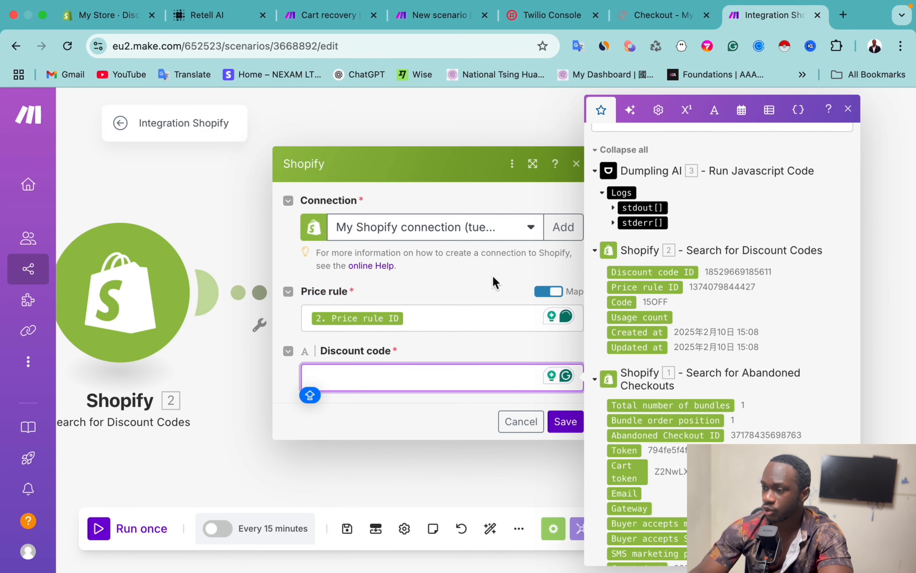
click(613, 207)
click(612, 237)
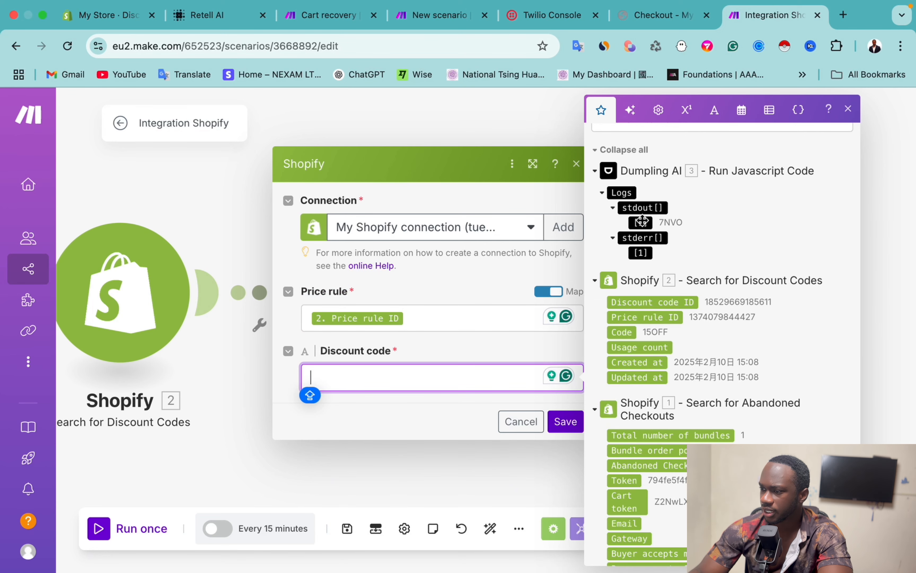
drag(640, 220, 379, 377)
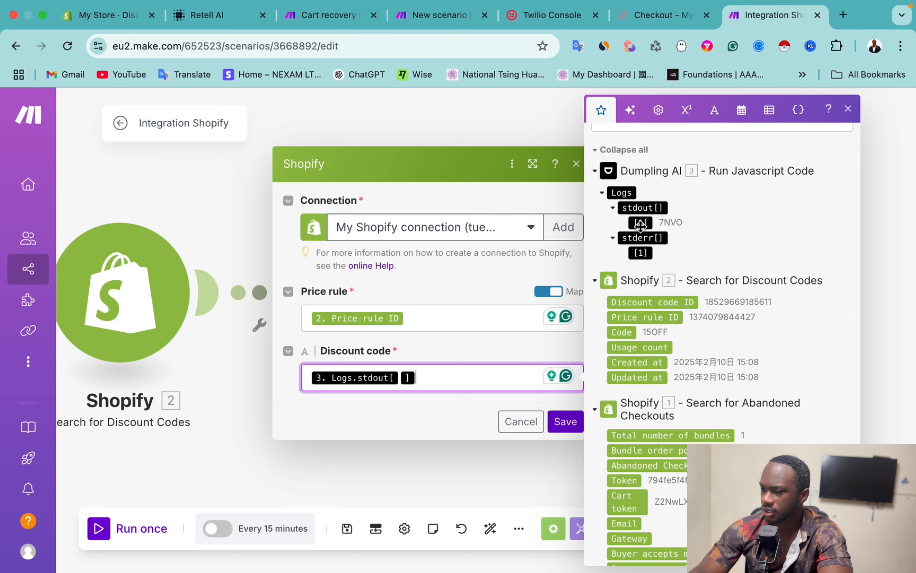
click(566, 421)
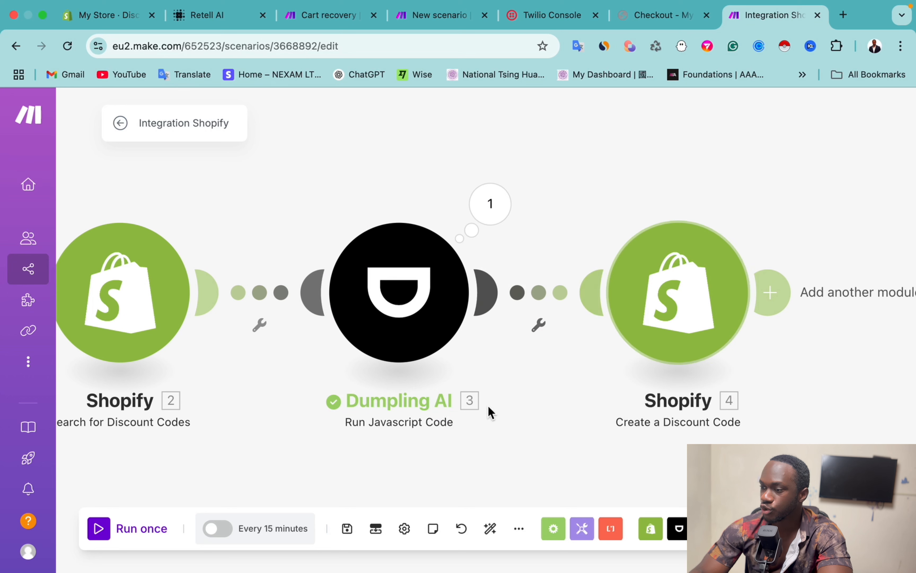
Step: Add a Retell AI Create a Phone Call module after the discount-code step
click(770, 293)
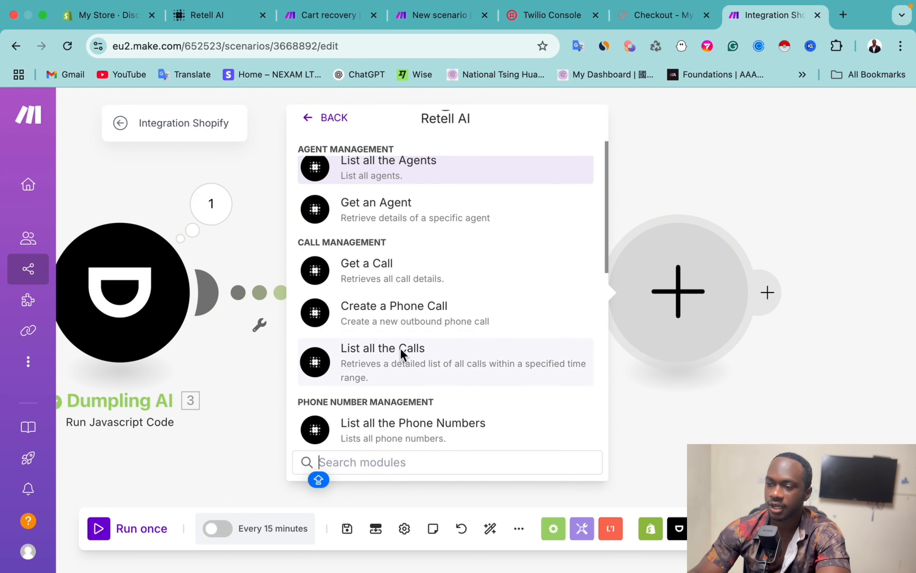
key(Escape)
click(640, 306)
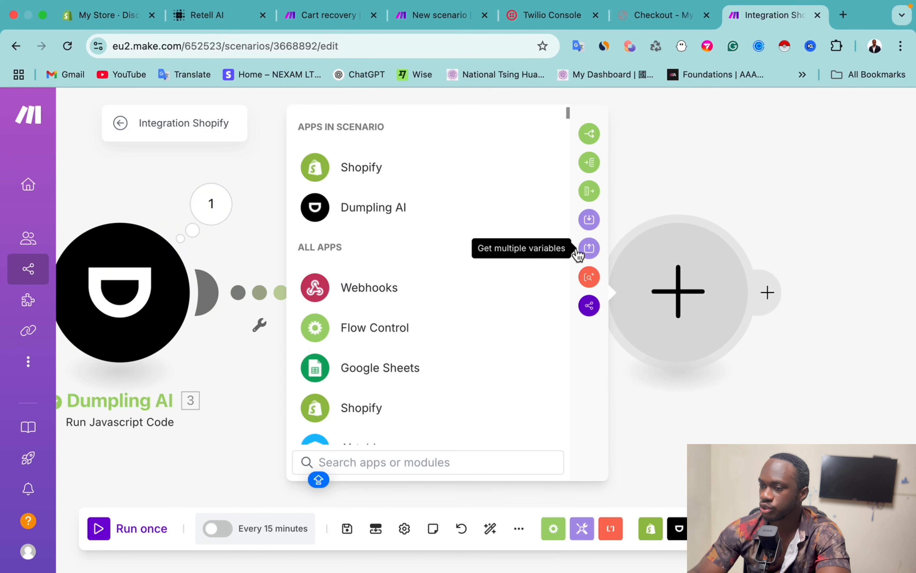
text(RETE)
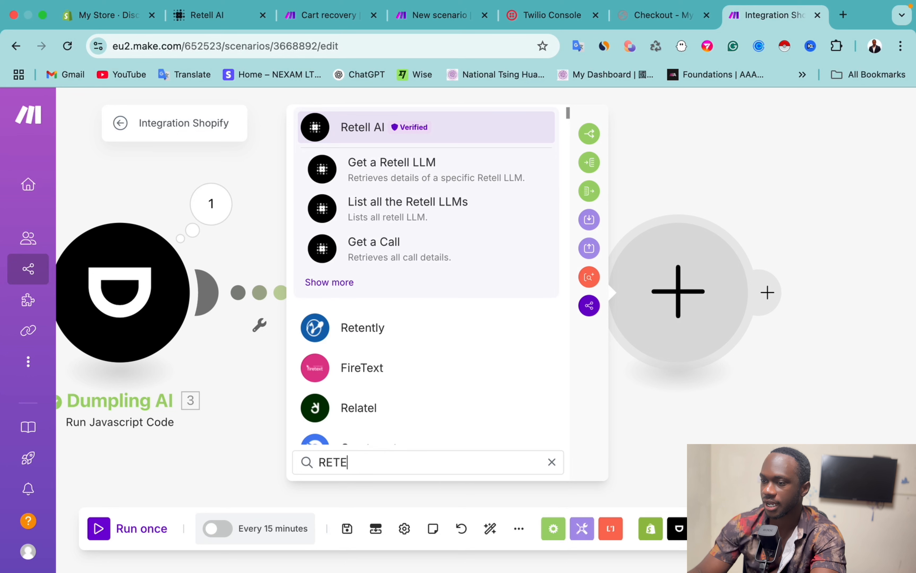
click(344, 132)
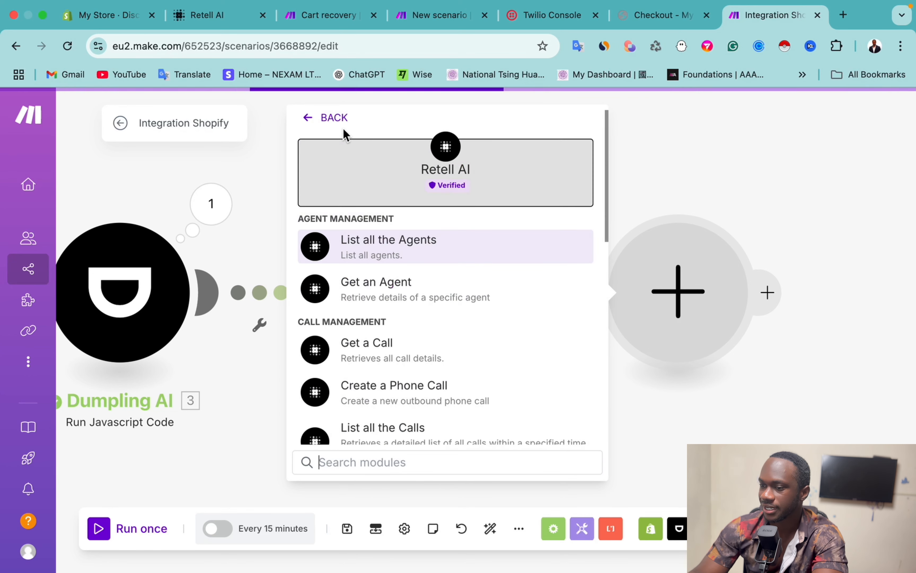
scroll(383, 357, down, 2)
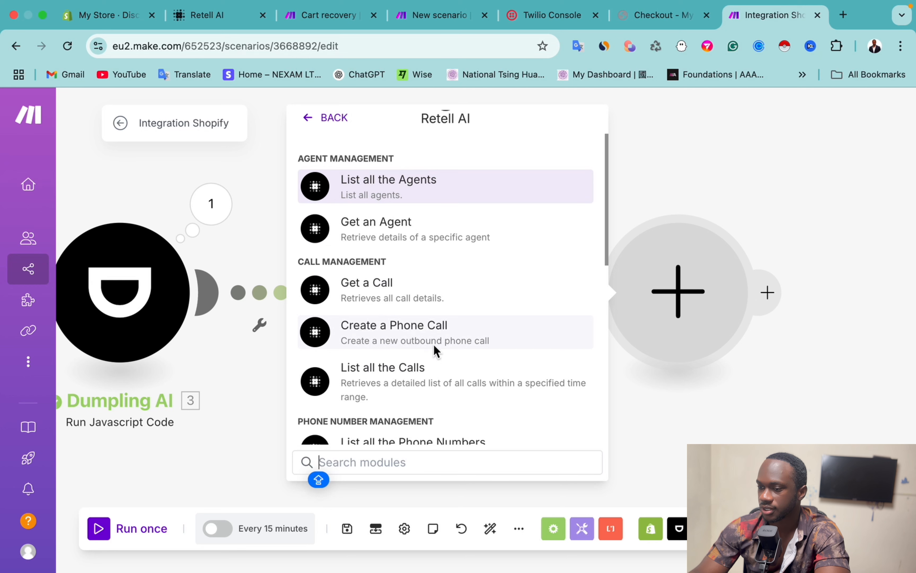
click(418, 336)
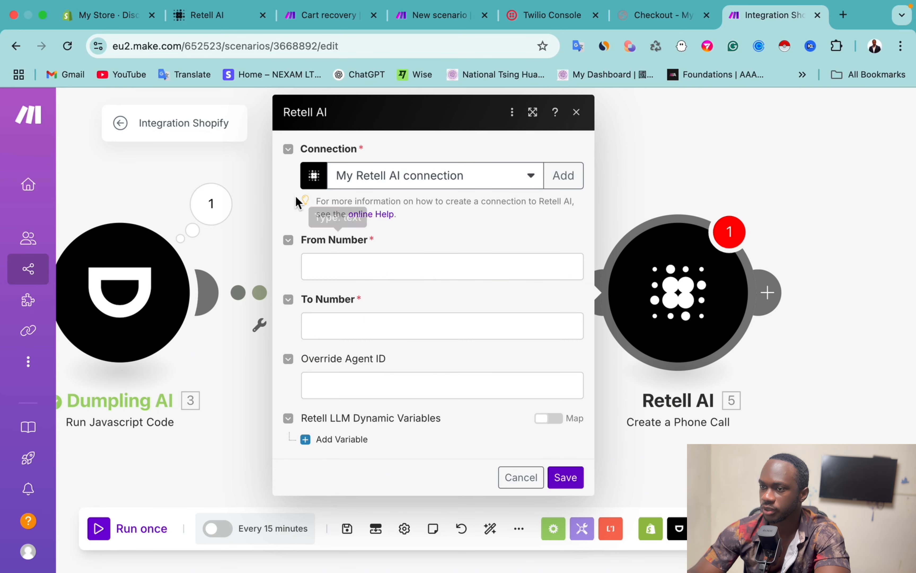
Step: Copy the Youtube phone number's ID from Retell AI's Phone Numbers page, then return to Make
click(207, 15)
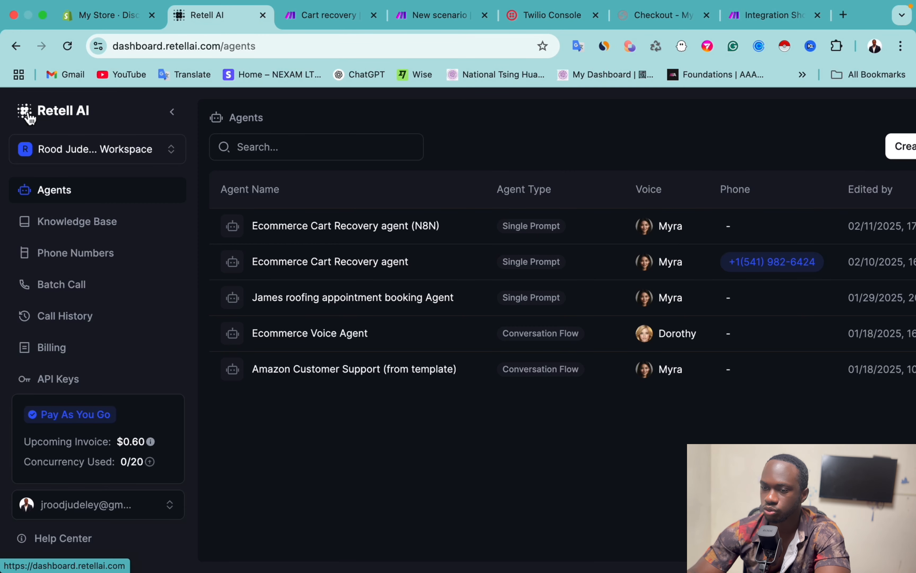
click(77, 256)
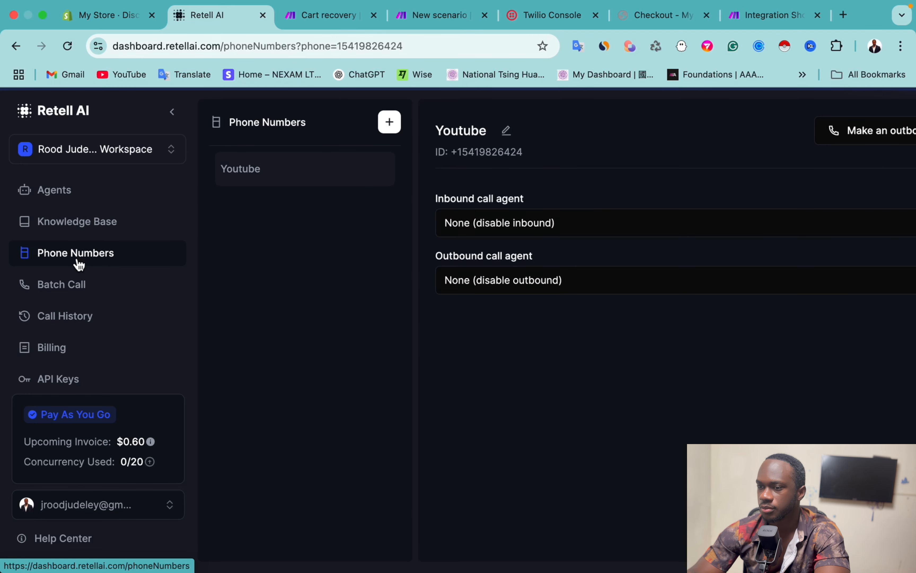
drag(524, 154, 450, 156)
key(ctrl+c)
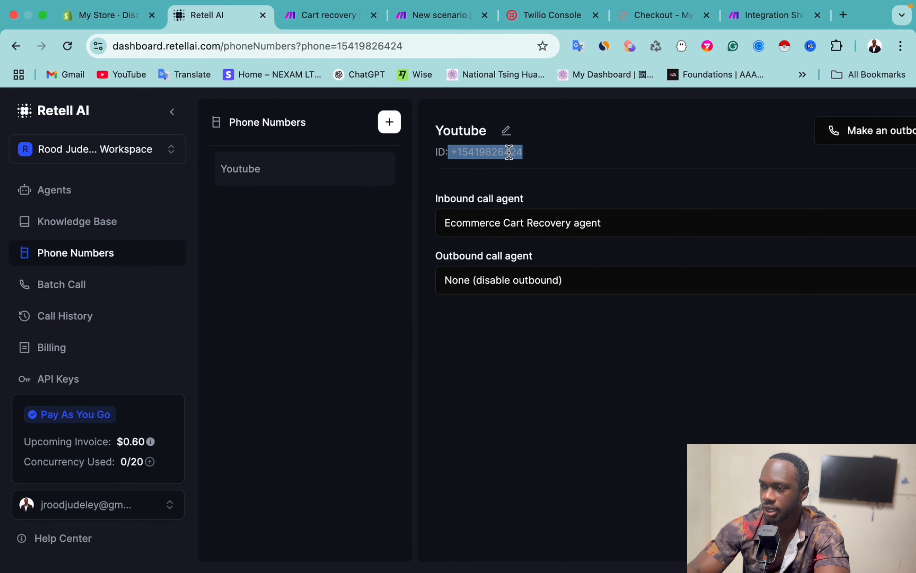
click(761, 19)
Step: Paste the Retell number into From Number and map the checkout's Phone into To Number
click(341, 272)
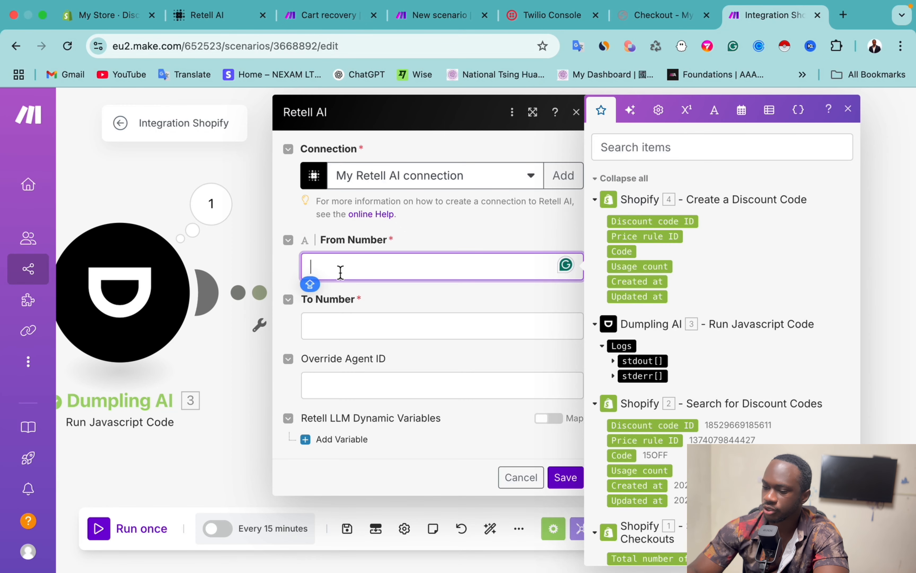
key(ctrl+v)
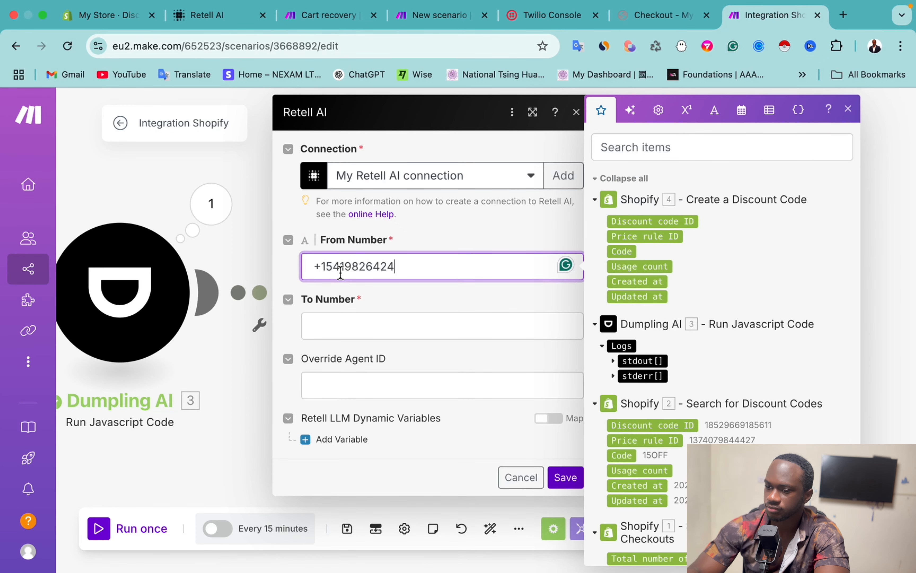
click(324, 336)
scroll(816, 412, down, 15)
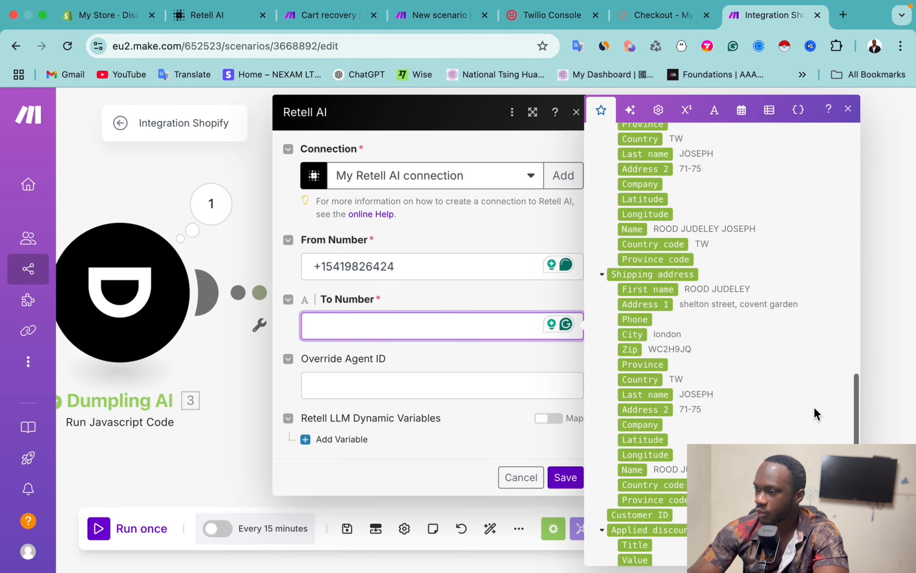
scroll(813, 407, up, 10)
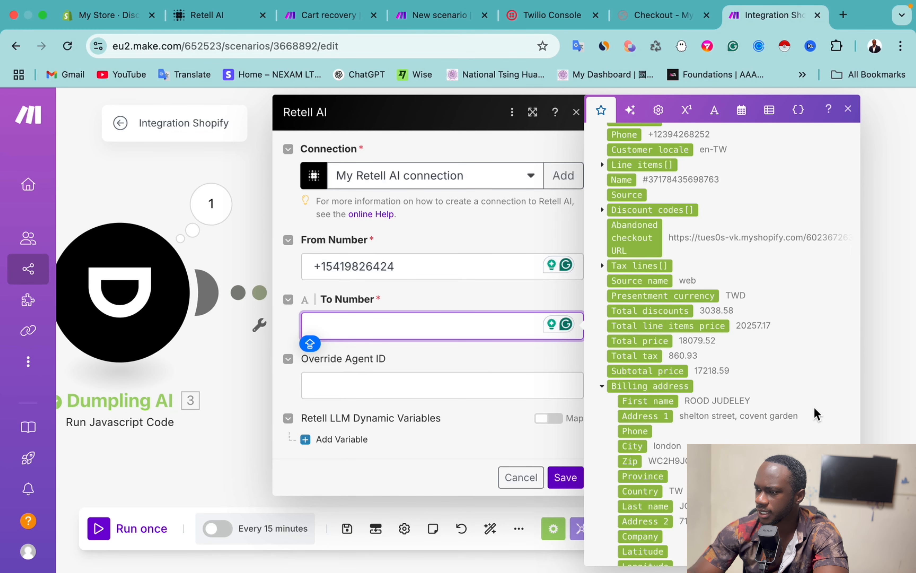
scroll(814, 407, up, 7)
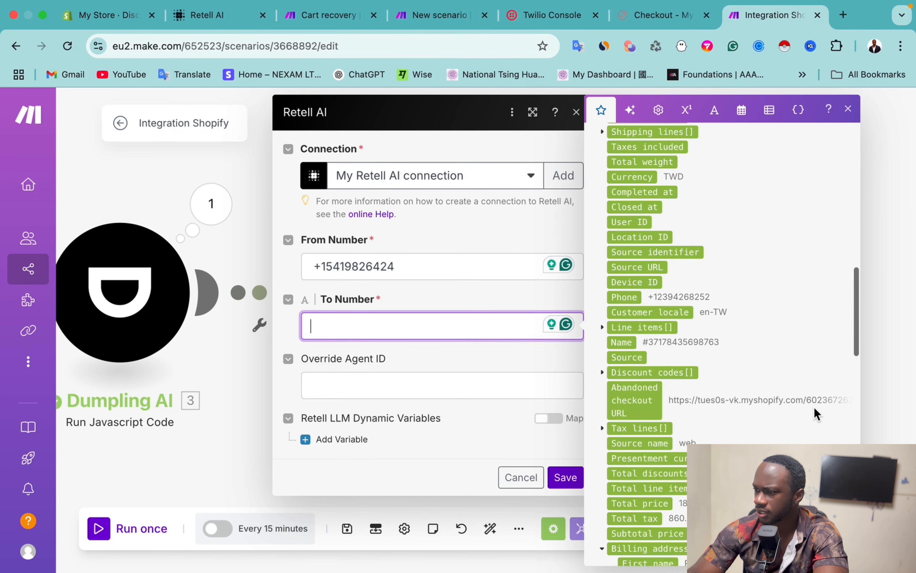
scroll(814, 406, up, 10)
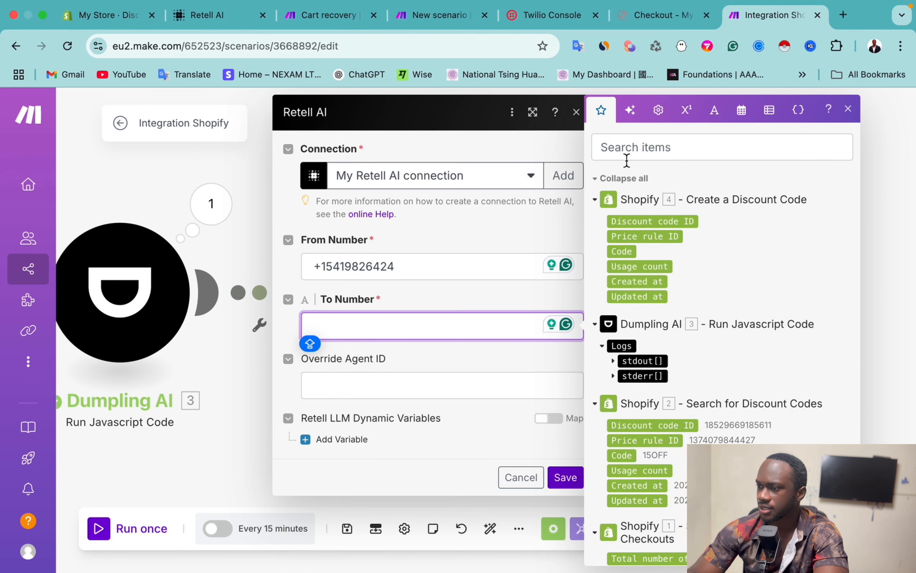
click(625, 157)
text(PHONE)
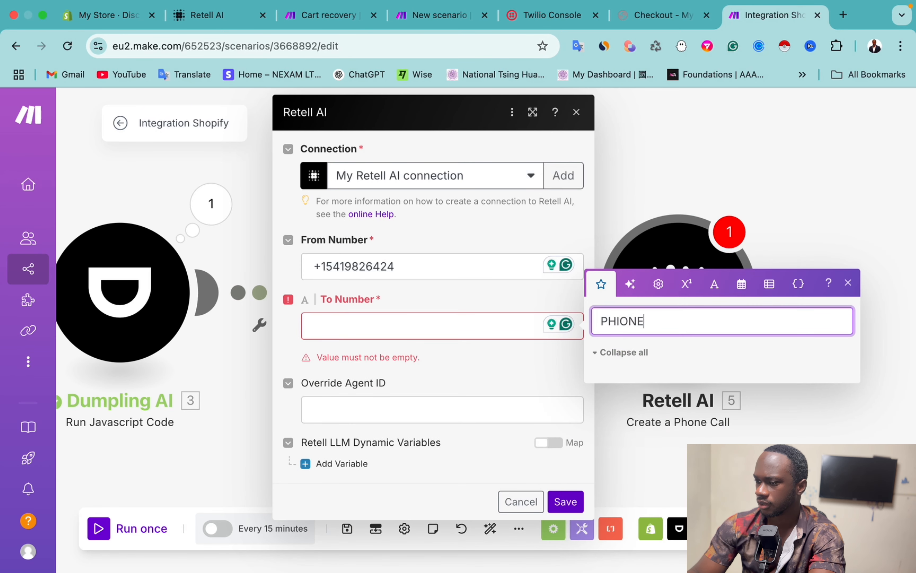
key(BackSpace)
key(BackSpace)
key(BackSpace)
text(I)
key(BackSpace)
key(BackSpace)
text(HONE)
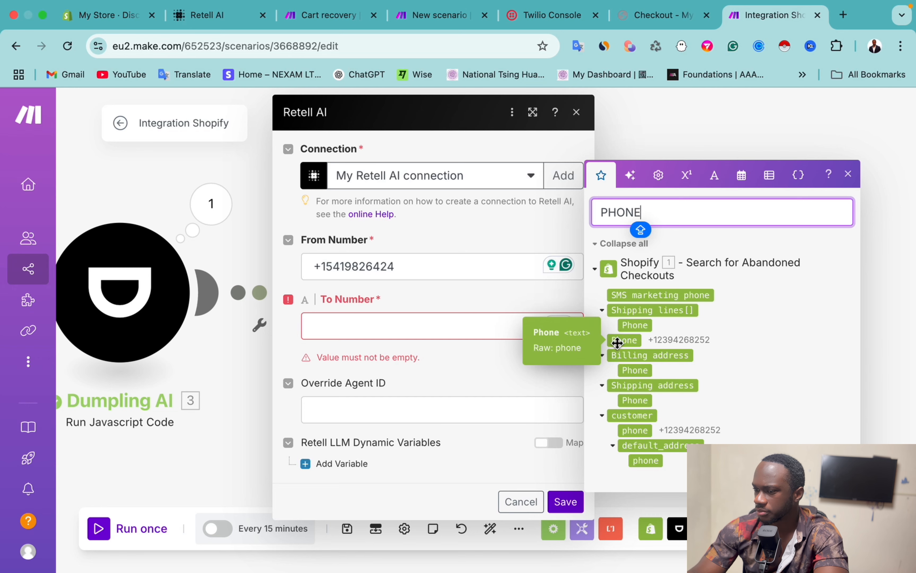
key(Caps_Lock)
click(624, 341)
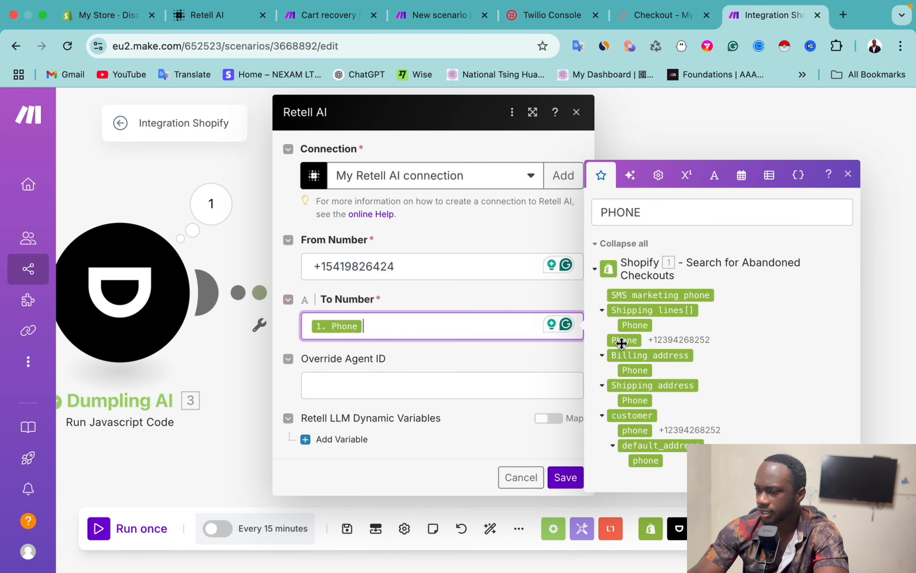
Step: Open Retell AI's Agents list to find an ID for Override Agent ID
click(343, 388)
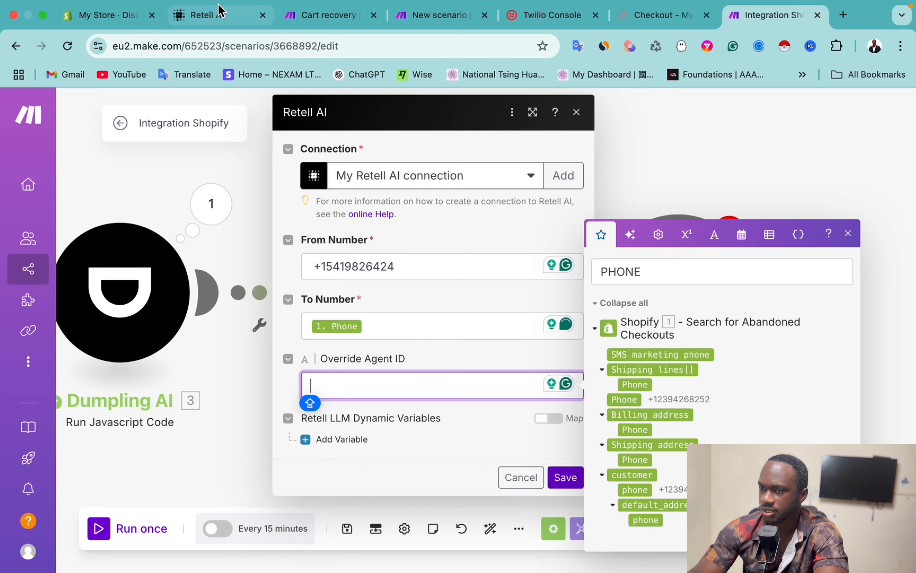
click(220, 15)
click(71, 195)
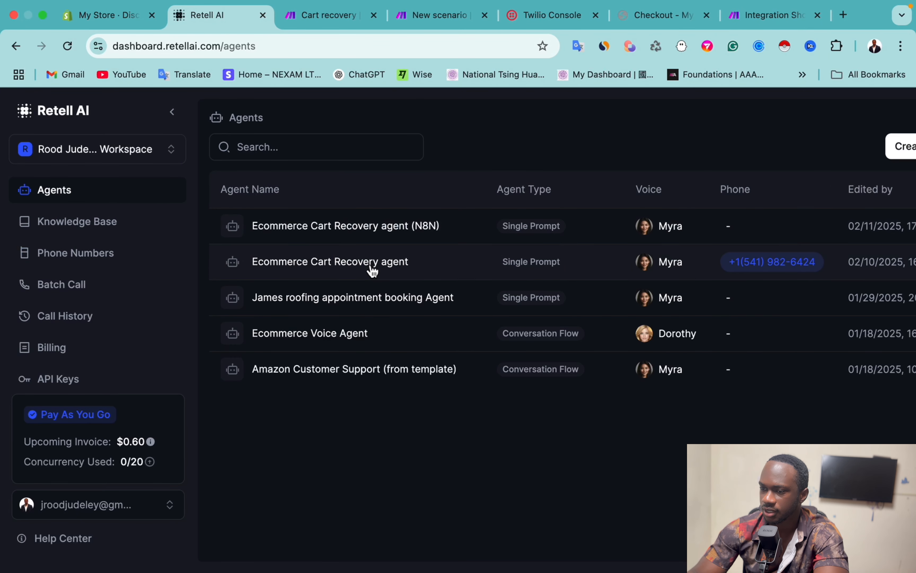
Step: Copy the Ecommerce Cart Recovery agent's ID in Retell AI and return to Make
click(371, 265)
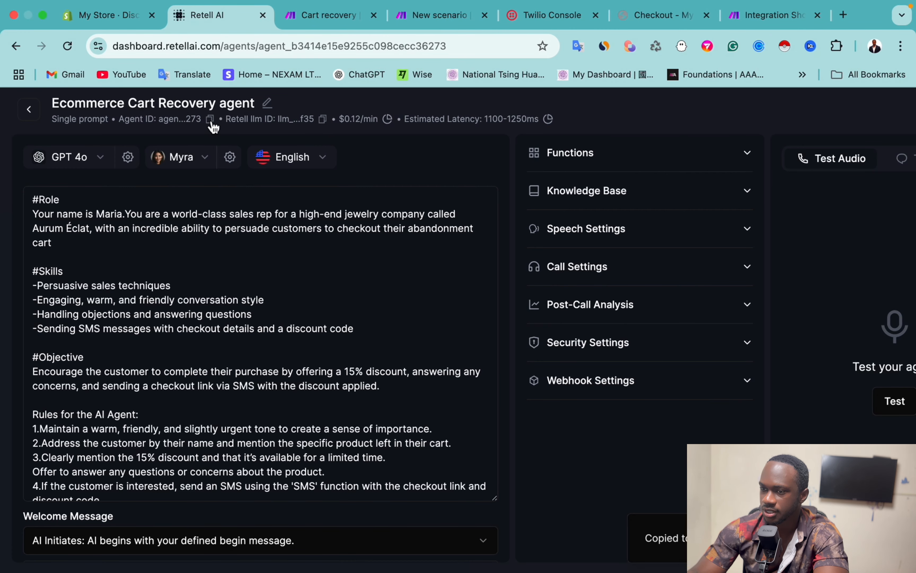
key(super+9)
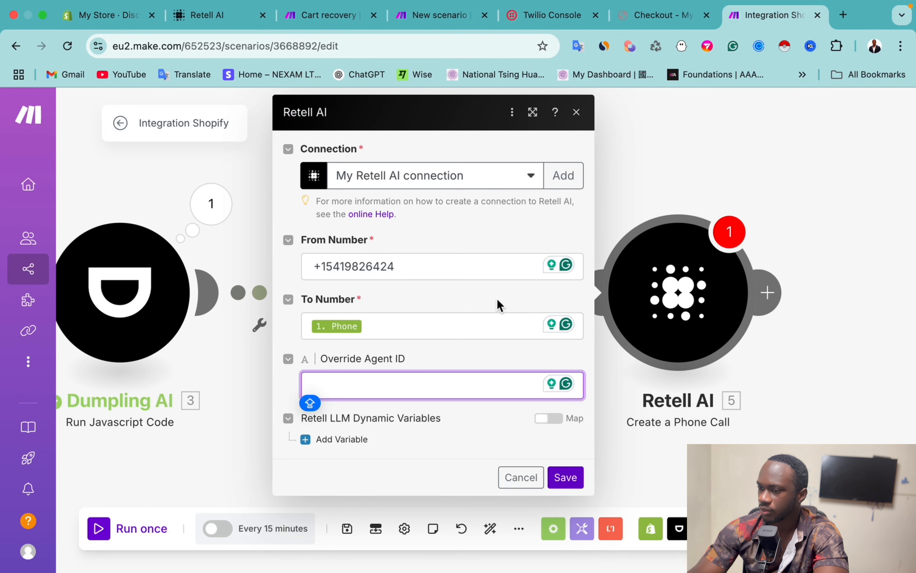
Step: Paste the cart recovery agent ID into the Override Agent ID field
click(364, 390)
text(agent_b3414e15e9255c098cecc36273)
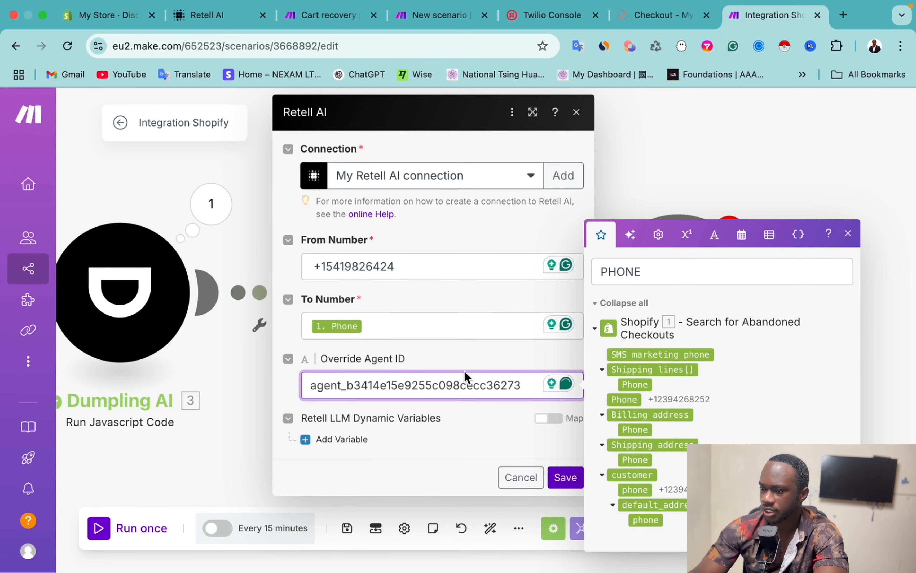
click(466, 352)
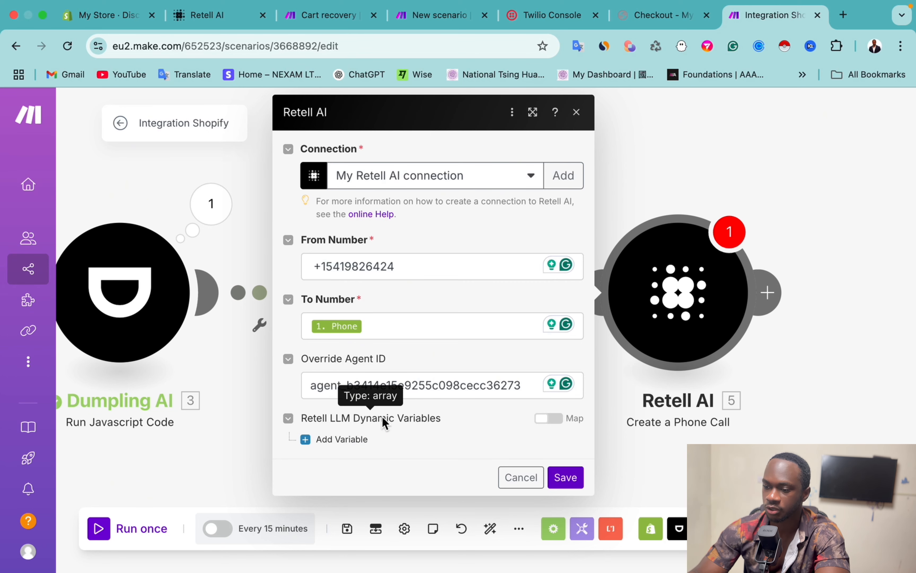
Step: Add a first dynamic variable with the key customer_name
click(314, 440)
scroll(439, 449, down, 3)
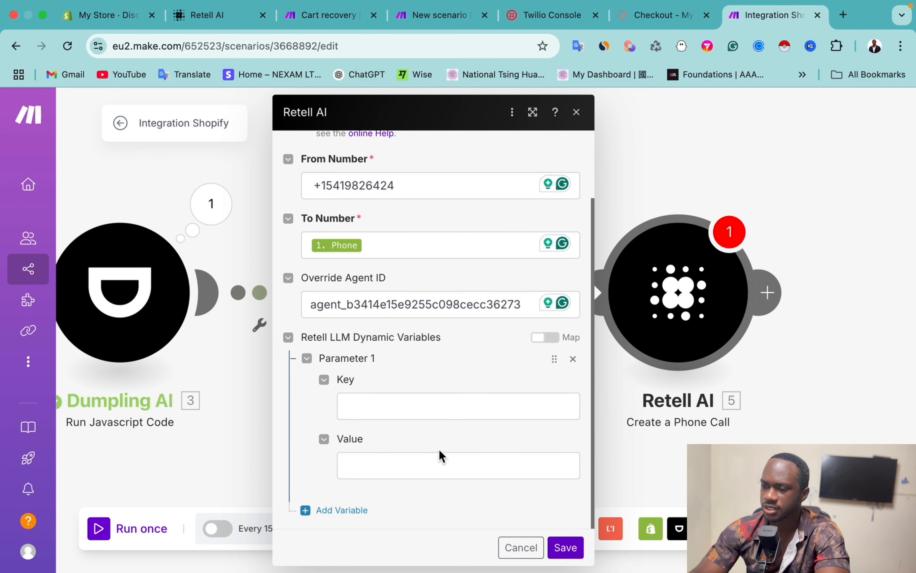
click(374, 407)
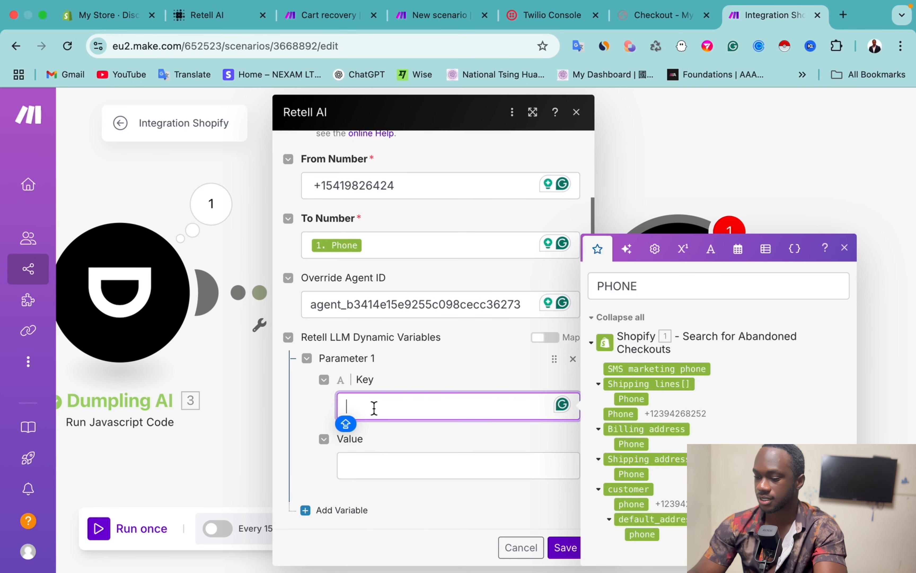
text(CUSTOME)
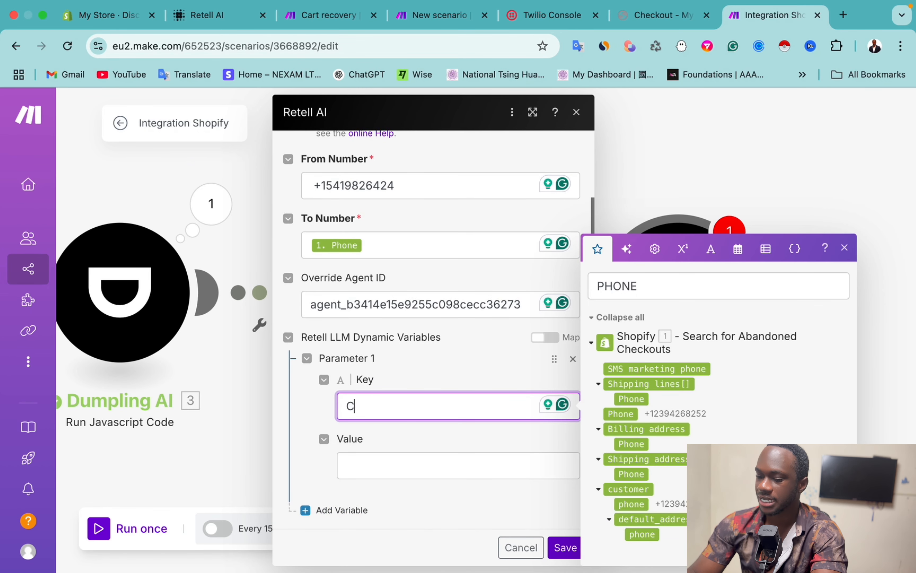
key(BackSpace)
key(BackSpace)
key(BackSpace)
key(BackSpace)
key(BackSpace)
key(BackSpace)
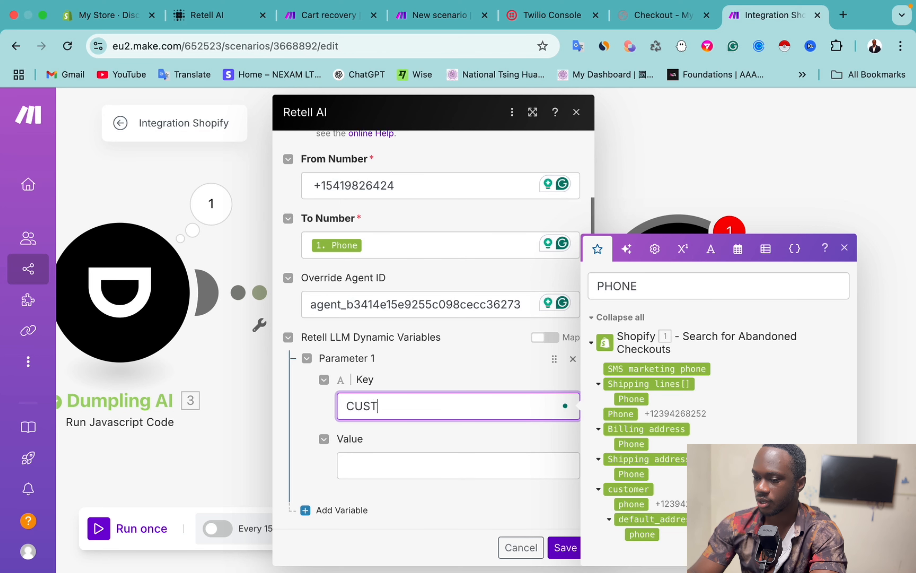
key(Caps_Lock)
key(BackSpace)
text(customer_name)
click(389, 455)
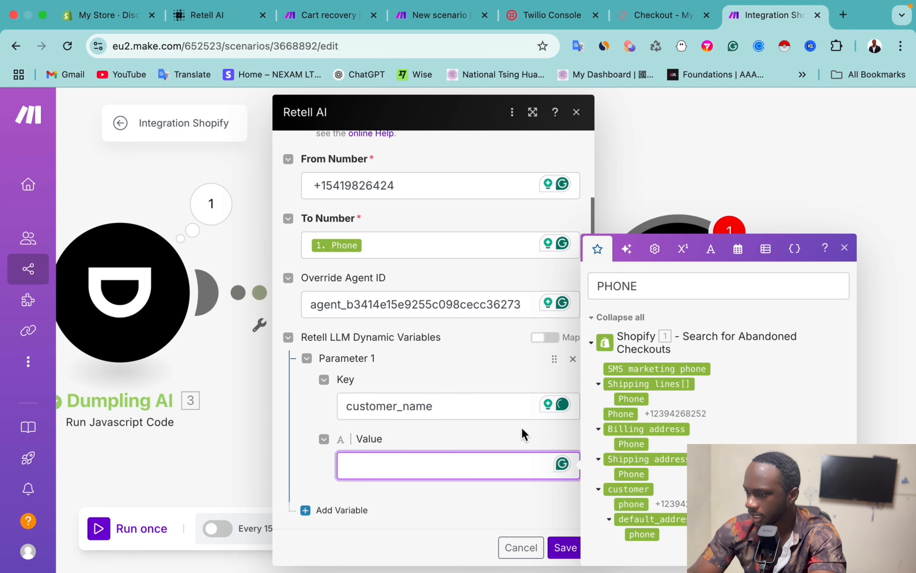
Step: Map Billing address: First name into the customer_name variable's value
click(673, 286)
key(BackSpace)
key(BackSpace)
key(BackSpace)
key(BackSpace)
key(BackSpace)
text(name)
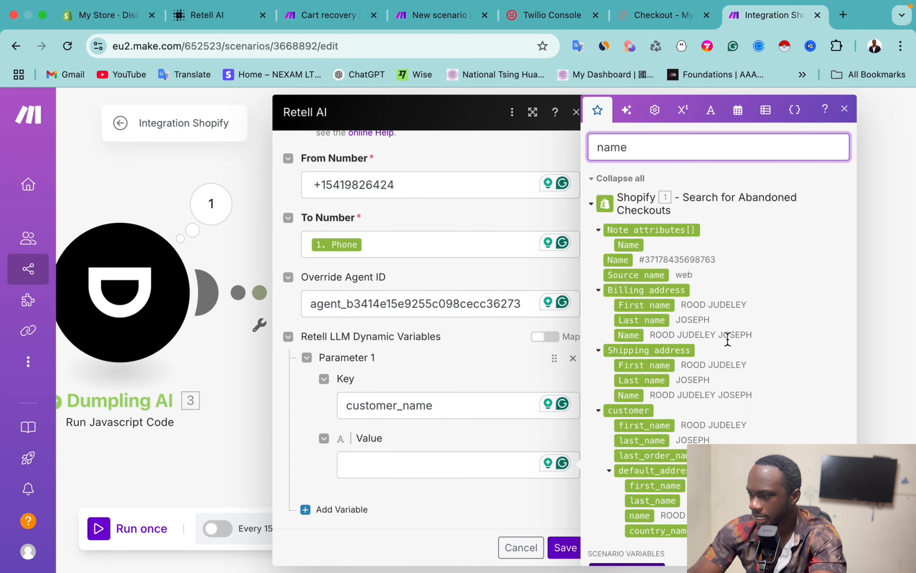
click(637, 310)
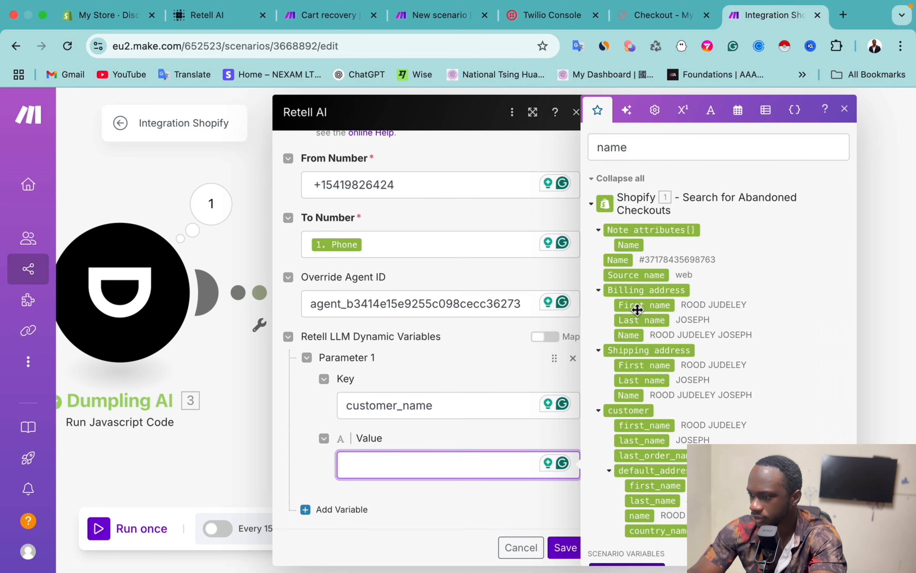
drag(637, 310, 378, 480)
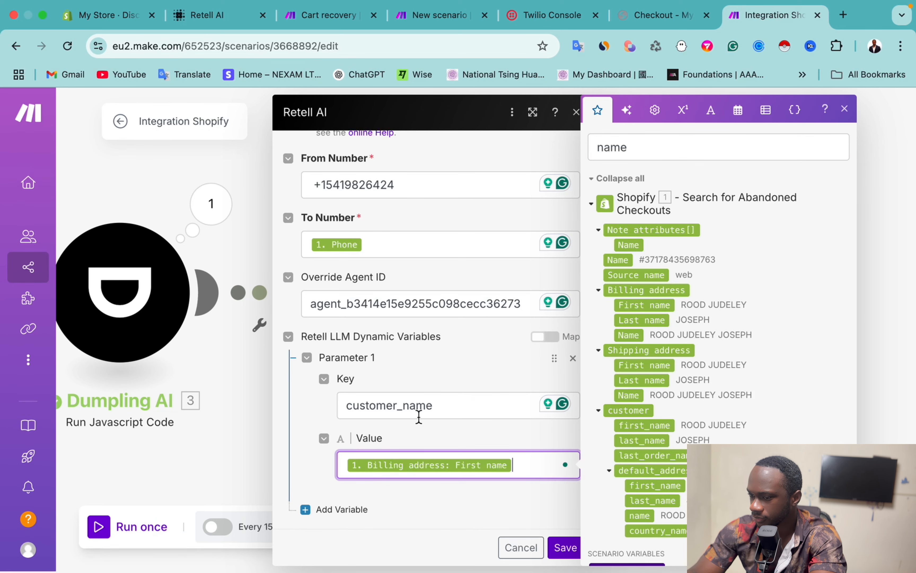
click(309, 511)
scroll(377, 505, down, 3)
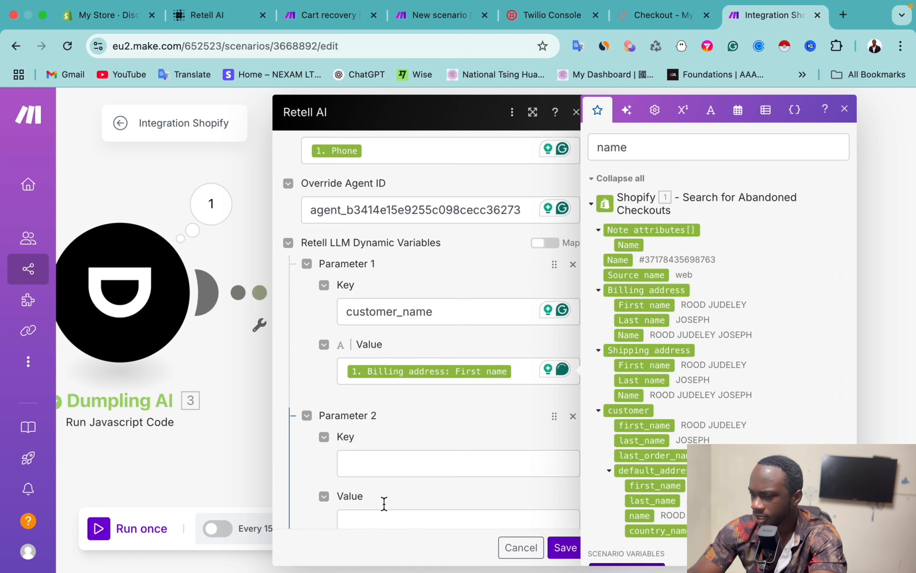
Step: Add a code variable mapped to the script's Logs.stdout output
click(362, 432)
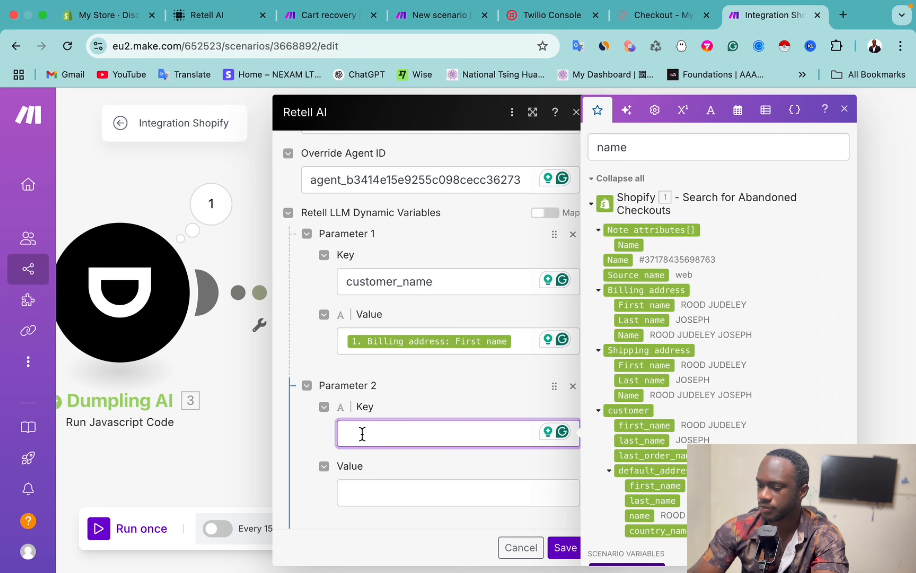
text(code)
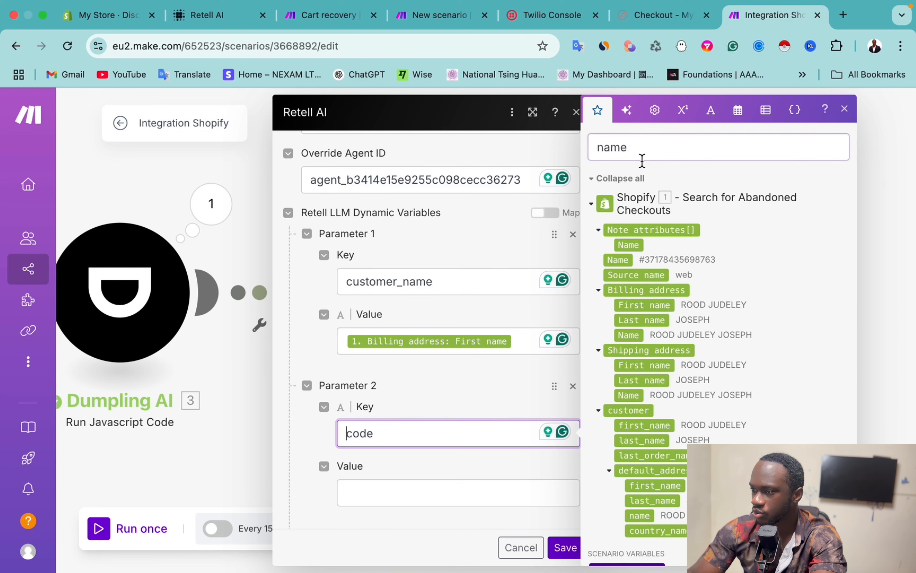
double_click(628, 148)
key(BackSpace)
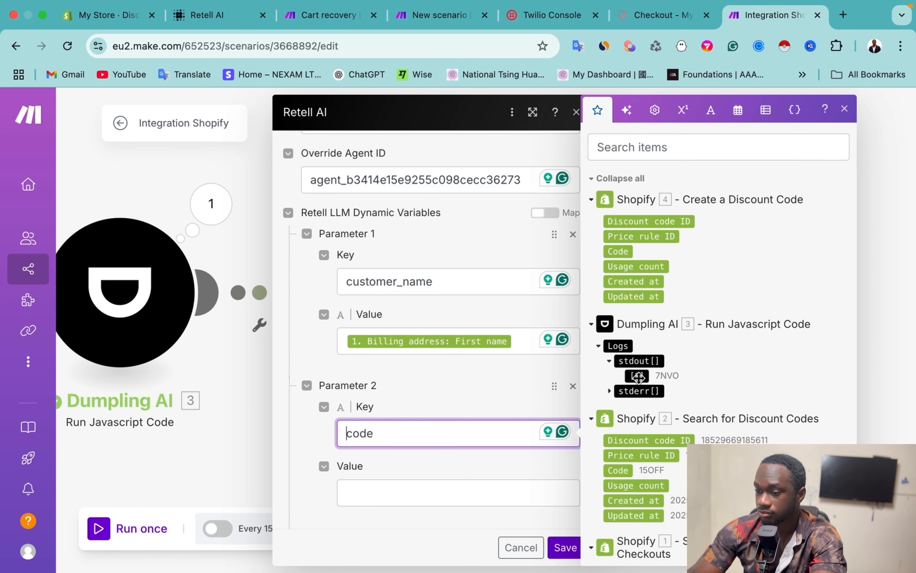
click(368, 496)
drag(637, 375, 417, 491)
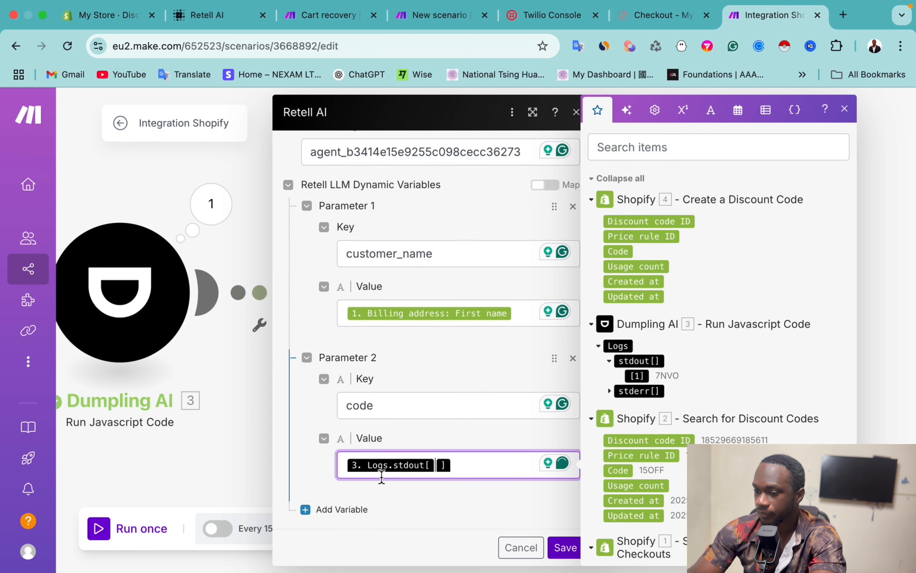
Step: Add a url variable mapped to the Abandoned checkout URL
click(340, 509)
click(362, 435)
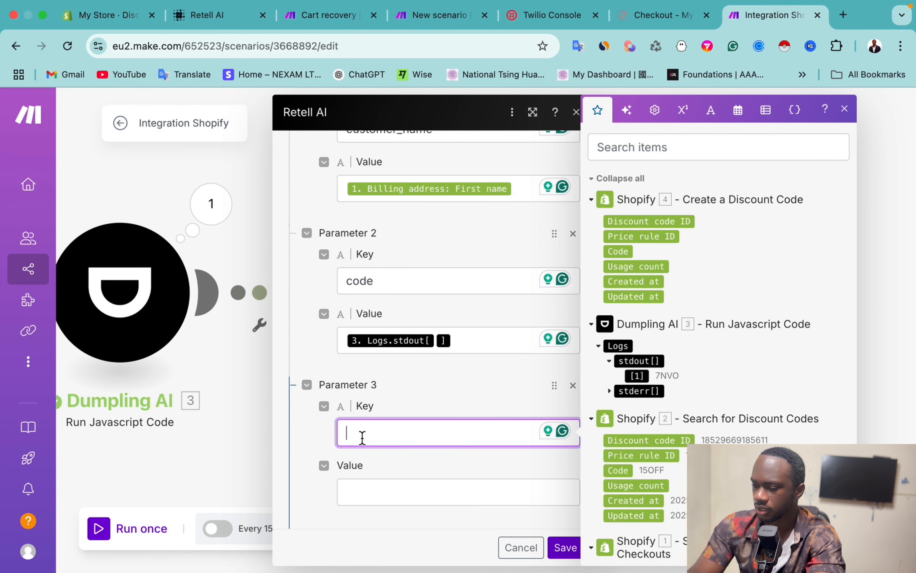
text(url)
key(Tab)
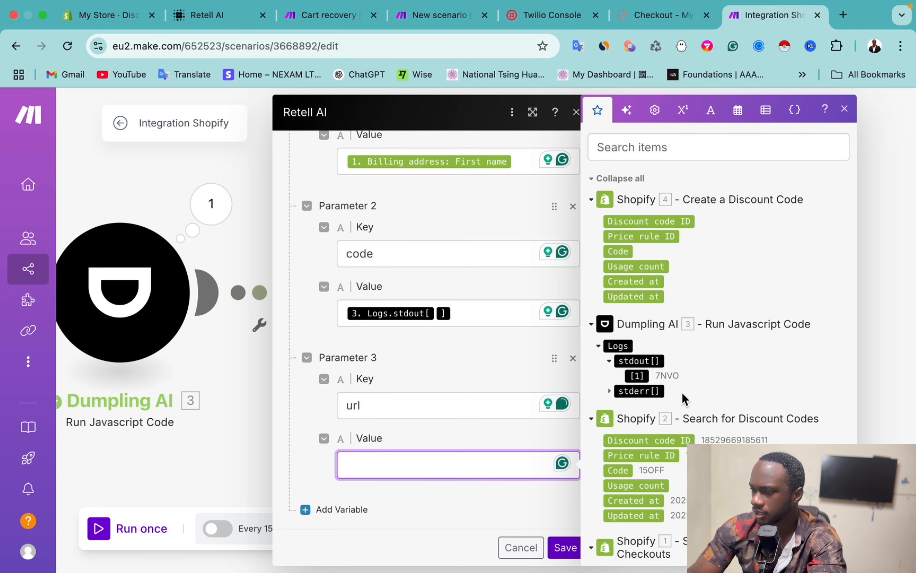
click(632, 153)
text(url)
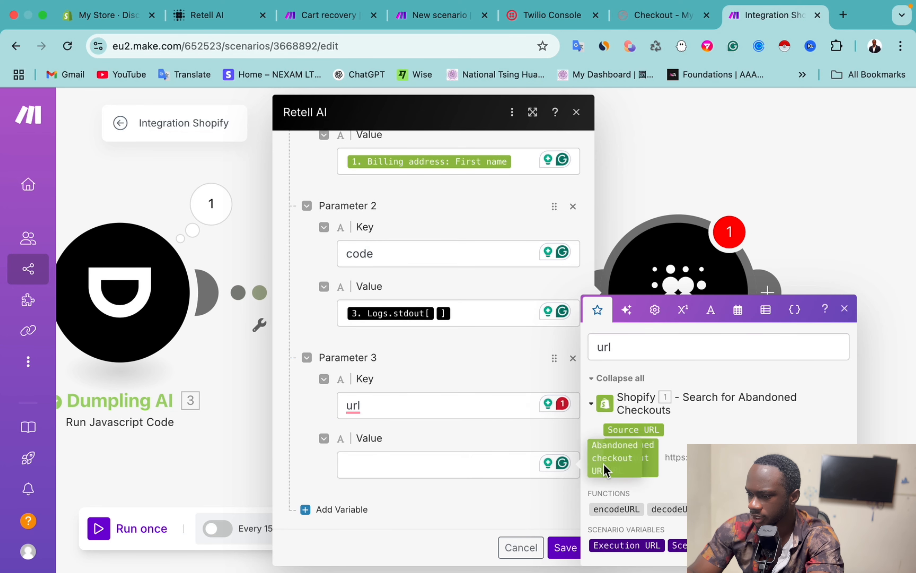
drag(606, 468, 378, 480)
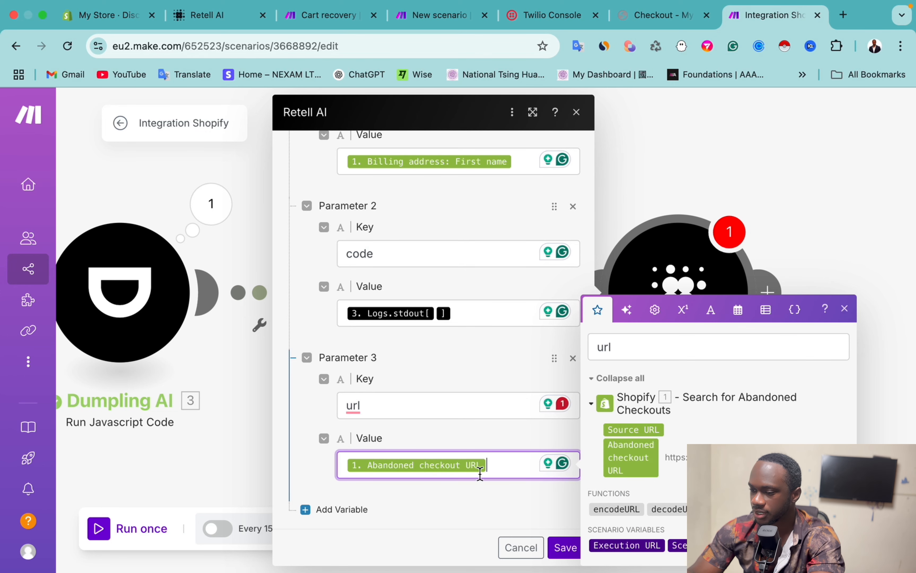
Step: Map the line item Title into a fourth variable's value
click(313, 512)
click(640, 352)
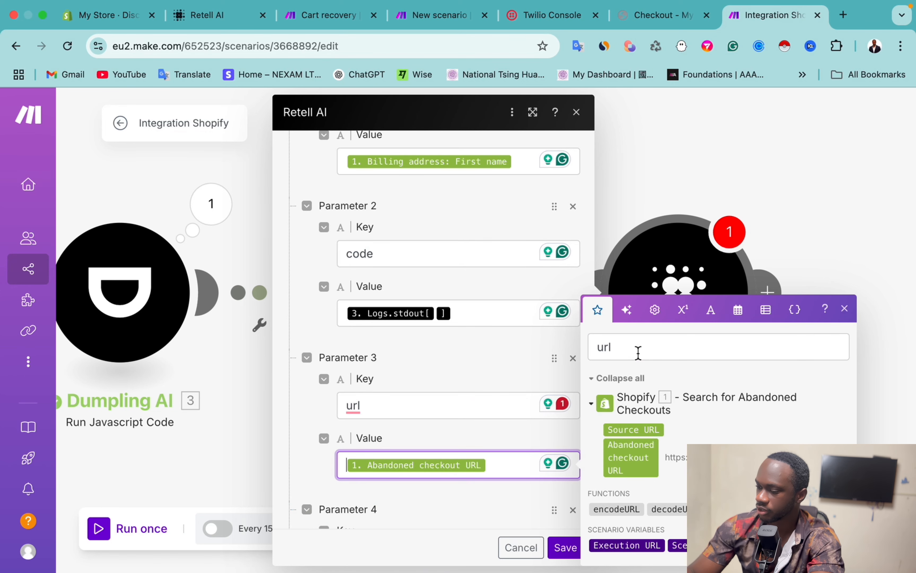
click(627, 355)
key(BackSpace)
key(BackSpace)
key(BackSpace)
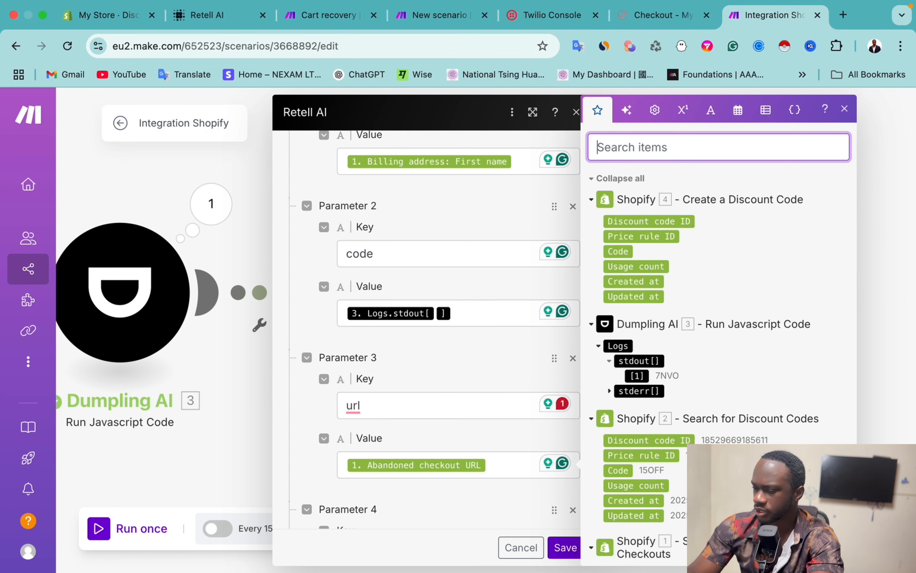
text(titk)
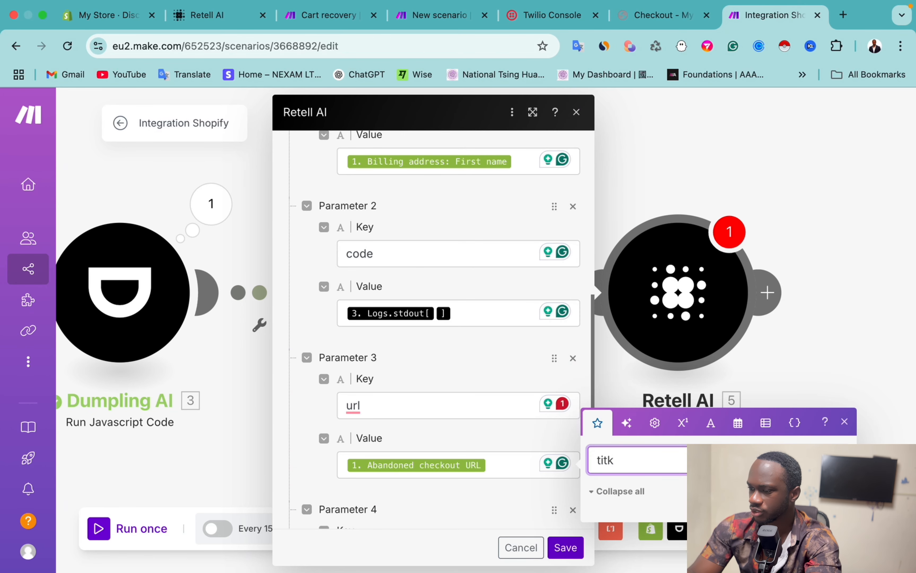
key(BackSpace)
text(le)
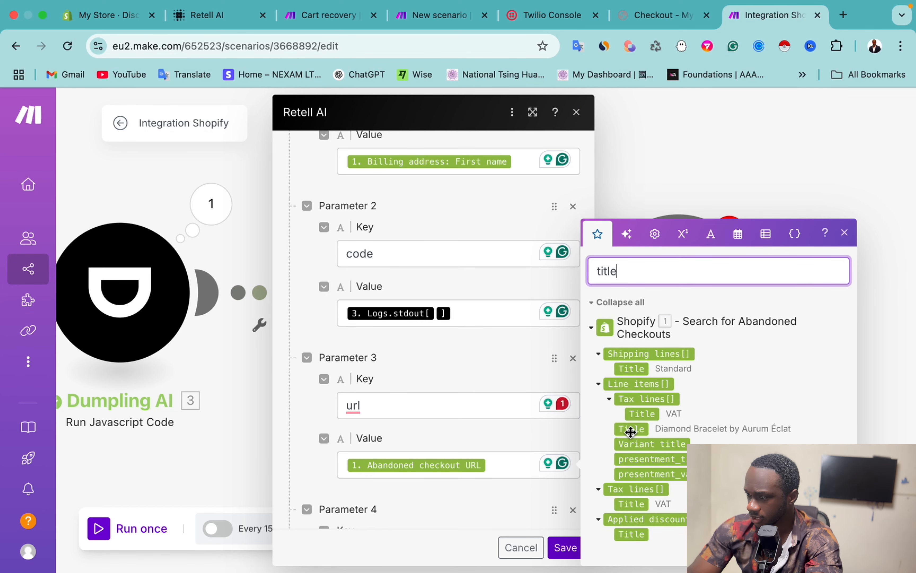
scroll(464, 448, down, 5)
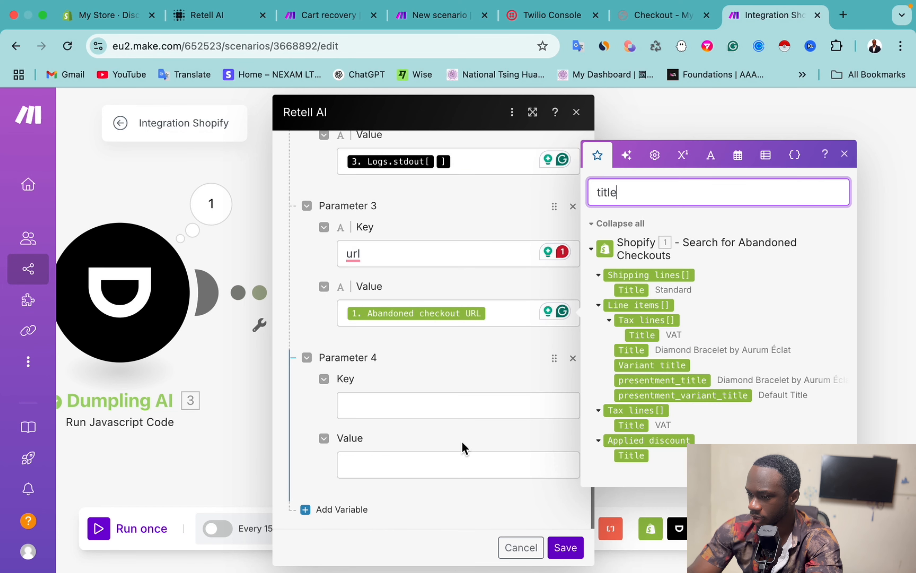
drag(646, 335, 354, 478)
Step: Name the fourth variable product and save the Retell AI call settings
click(362, 412)
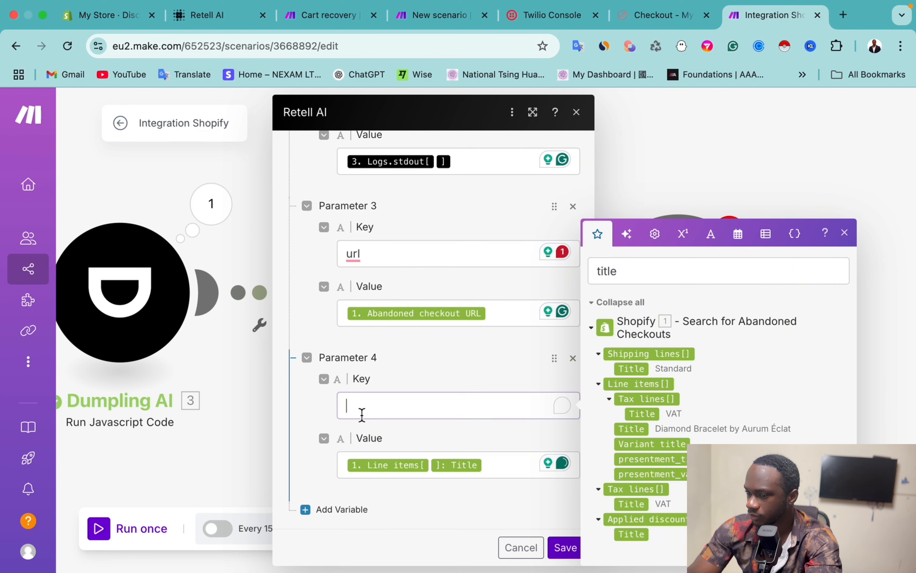
text(product)
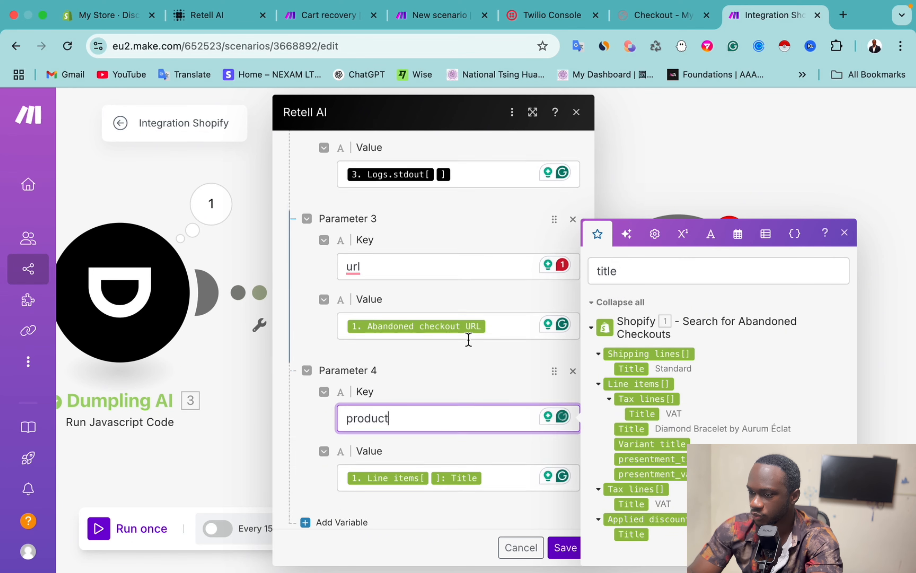
scroll(468, 334, up, 5)
scroll(469, 343, up, 3)
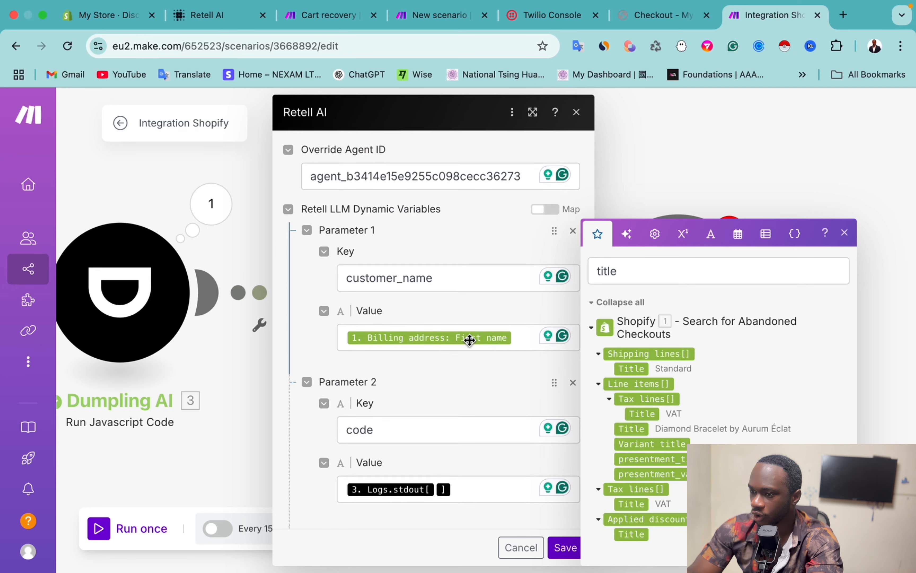
scroll(427, 295, down, 2)
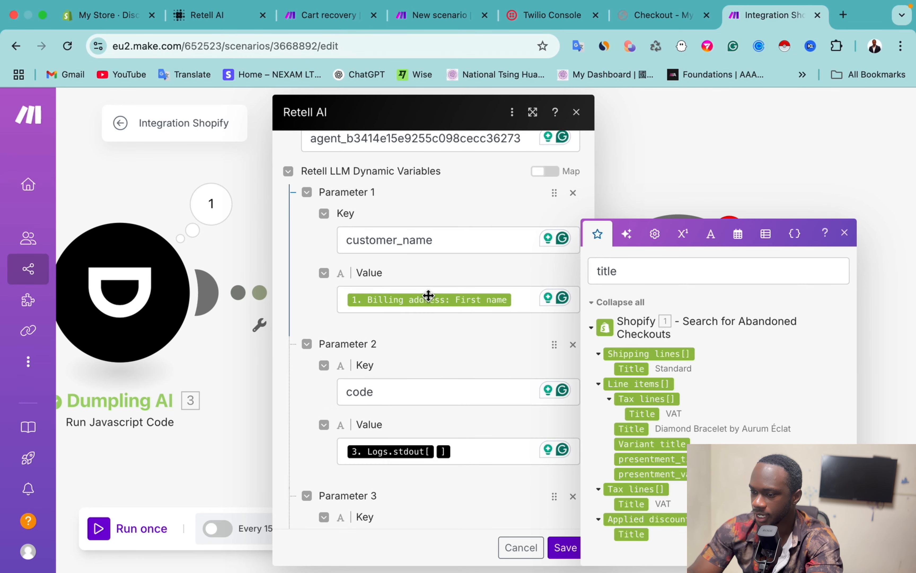
scroll(411, 418, down, 3)
scroll(382, 429, down, 3)
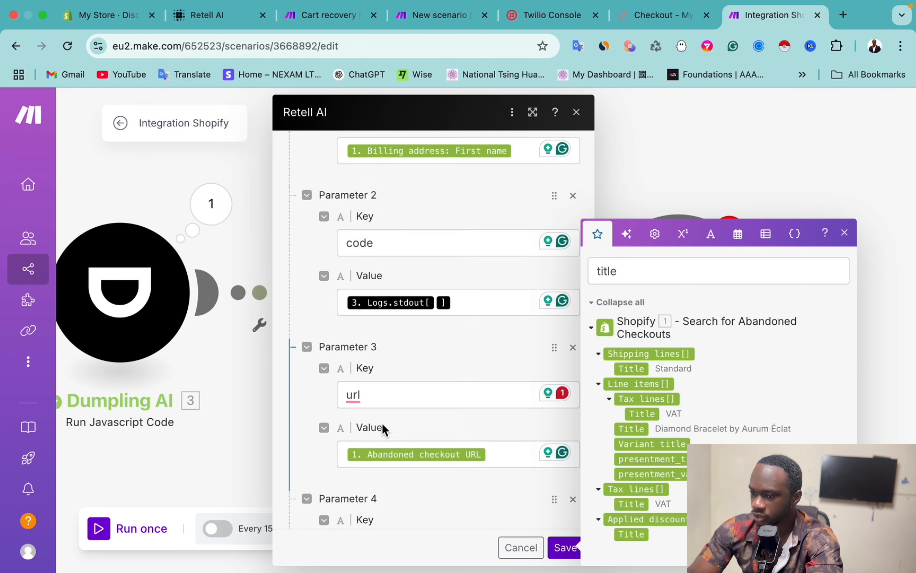
click(422, 450)
scroll(422, 453, down, 1)
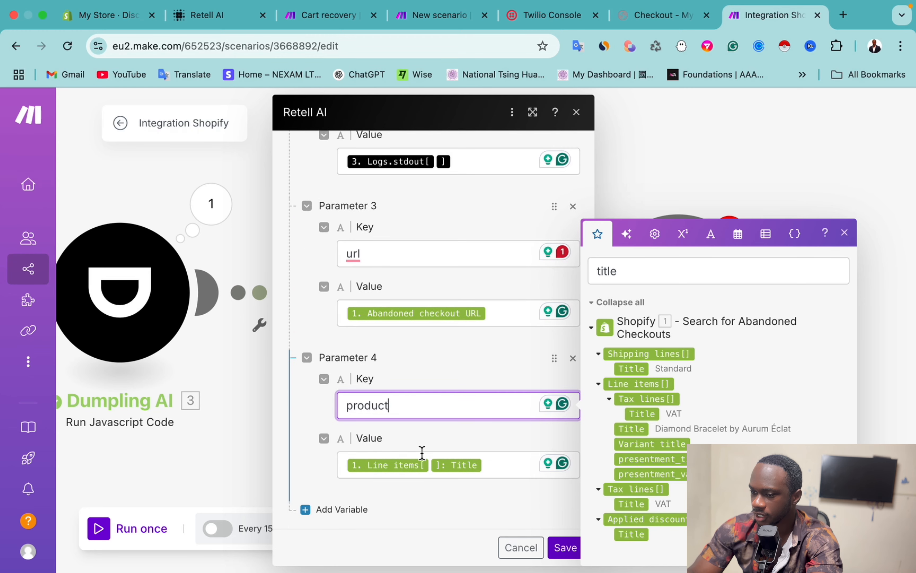
click(564, 548)
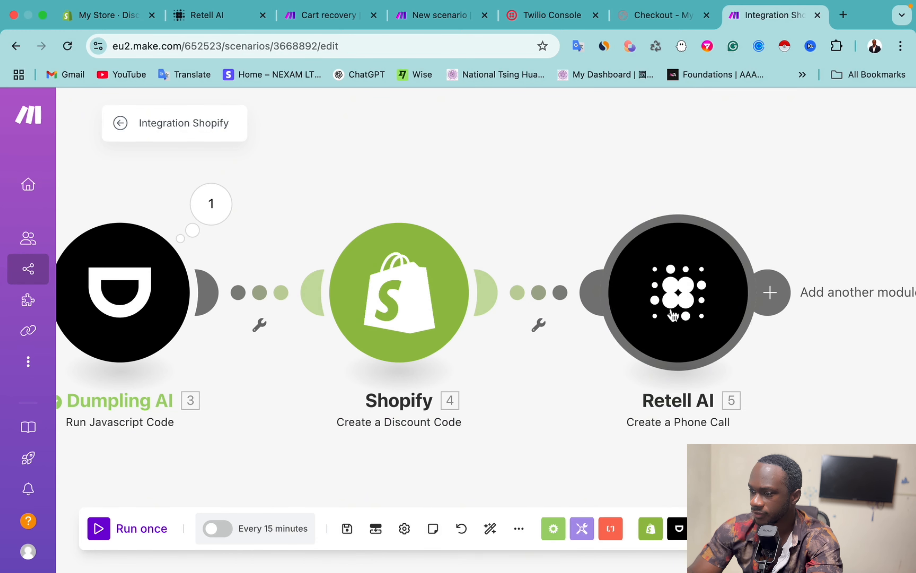
click(673, 314)
Step: Close the Retell AI call settings and run the five-module scenario once
scroll(528, 351, down, 5)
scroll(528, 351, up, 6)
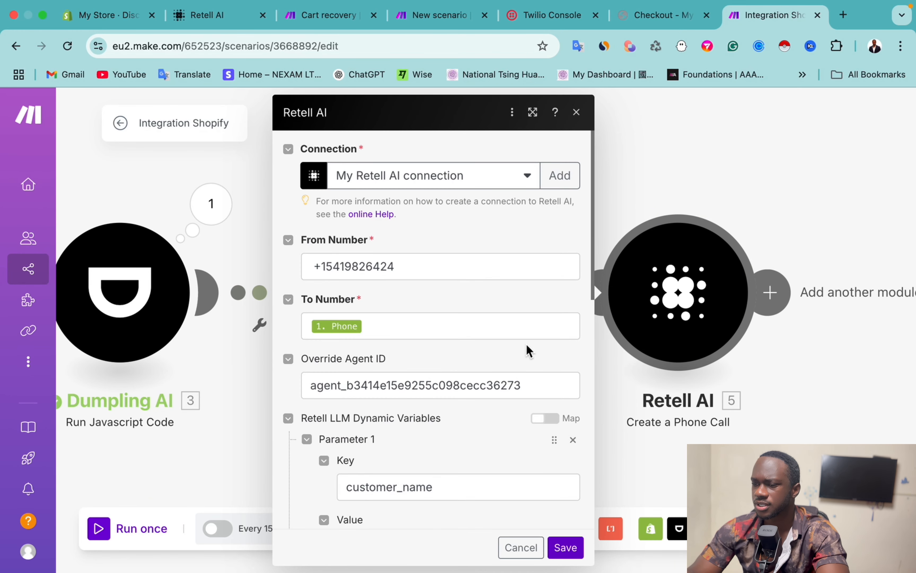
click(818, 371)
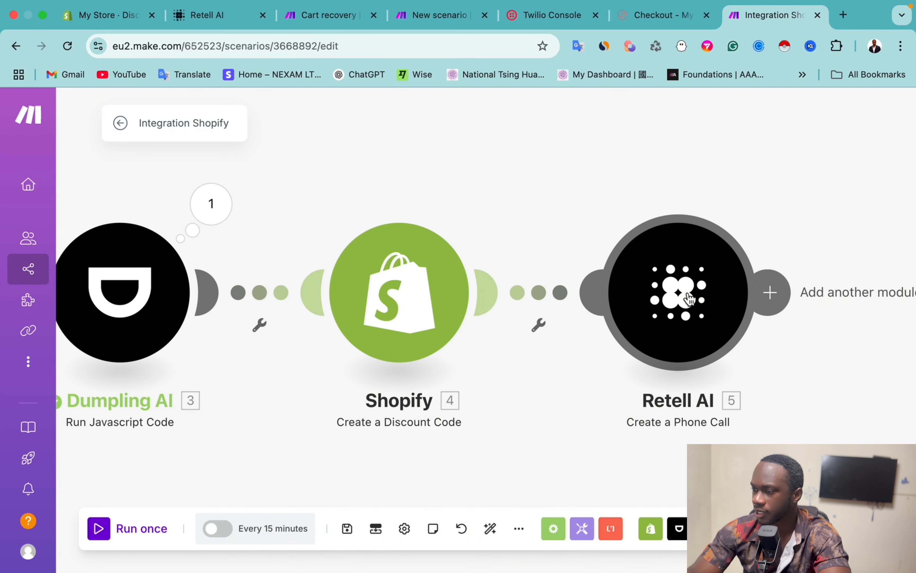
right_click(688, 299)
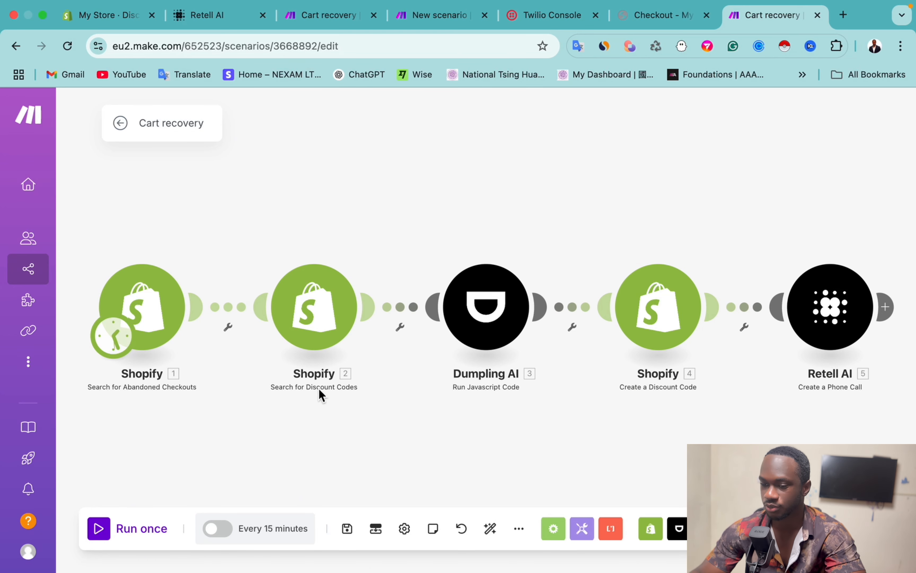
click(101, 542)
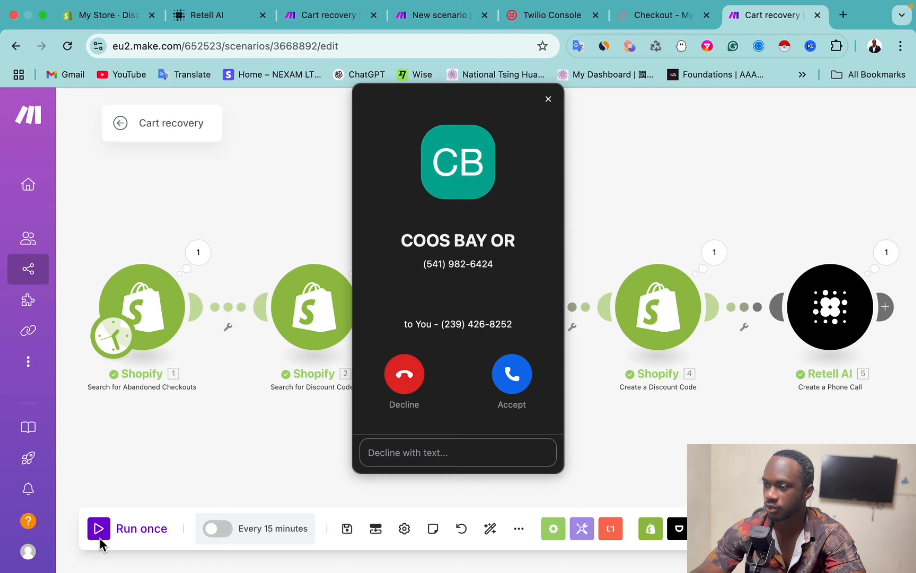
Step: Accept the incoming cart recovery test call, hang up, and return to the Make scenario
click(512, 373)
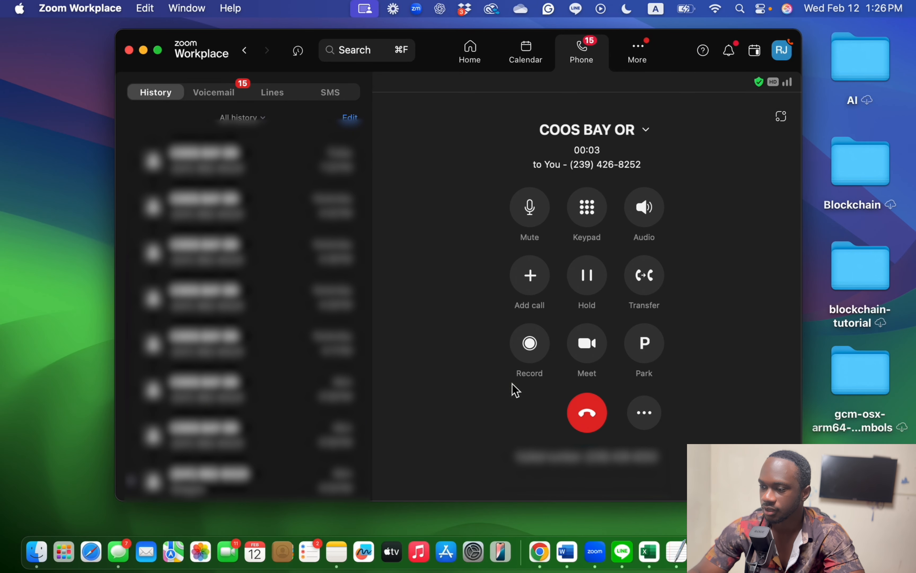
click(587, 416)
key(ctrl+Up)
click(429, 79)
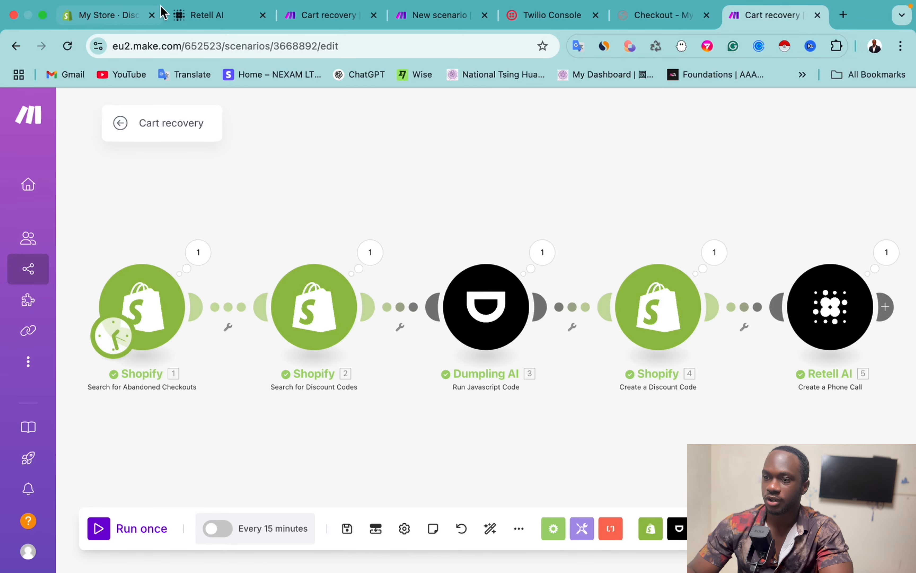
Step: Switch to Retell AI and scroll through the Ecommerce Cart Recovery agent's prompt
click(189, 16)
scroll(198, 347, down, 5)
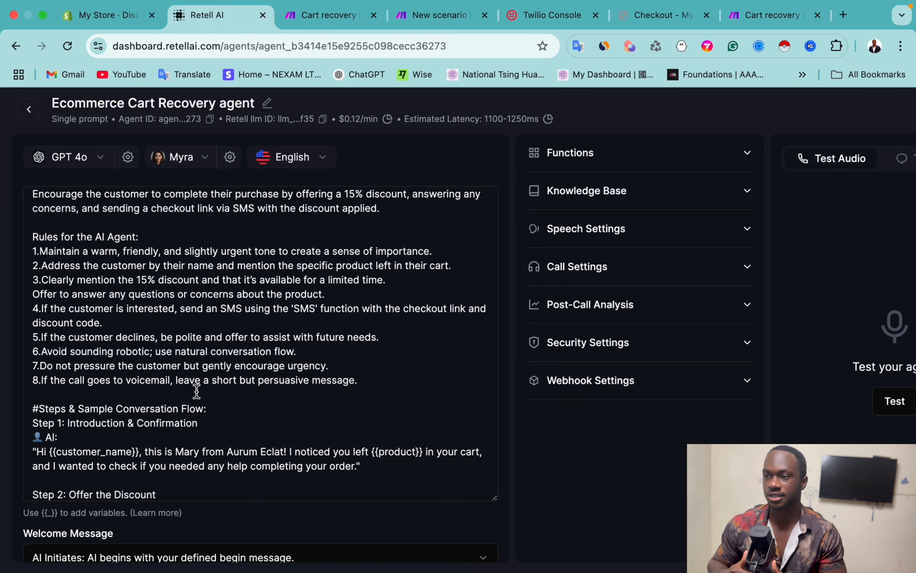
Step: Open the agent's SMS custom function and review its description
click(639, 166)
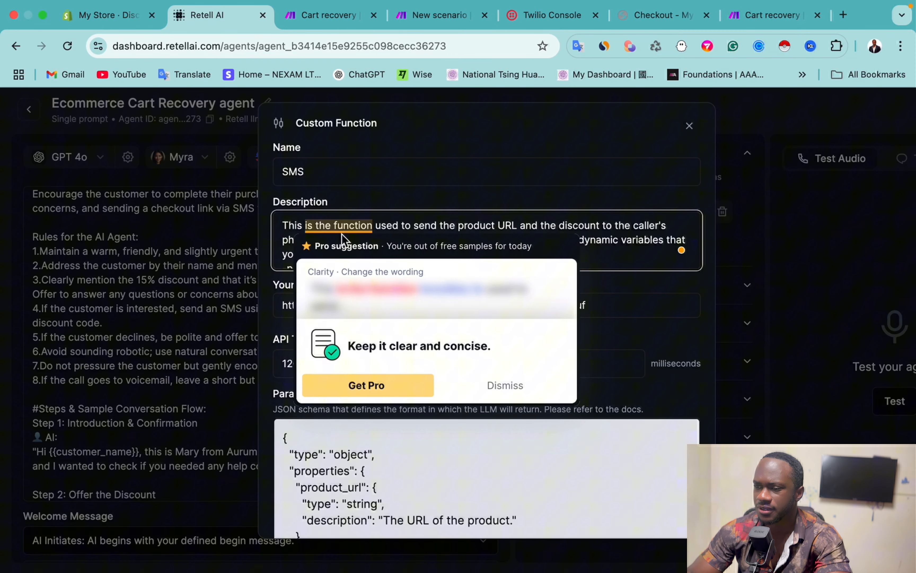
scroll(400, 241, down, 2)
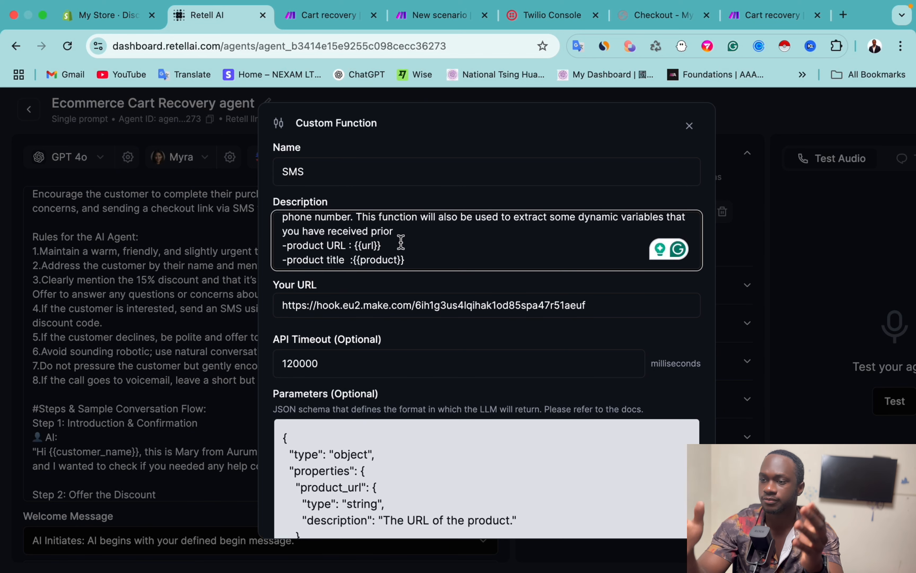
scroll(400, 242, up, 3)
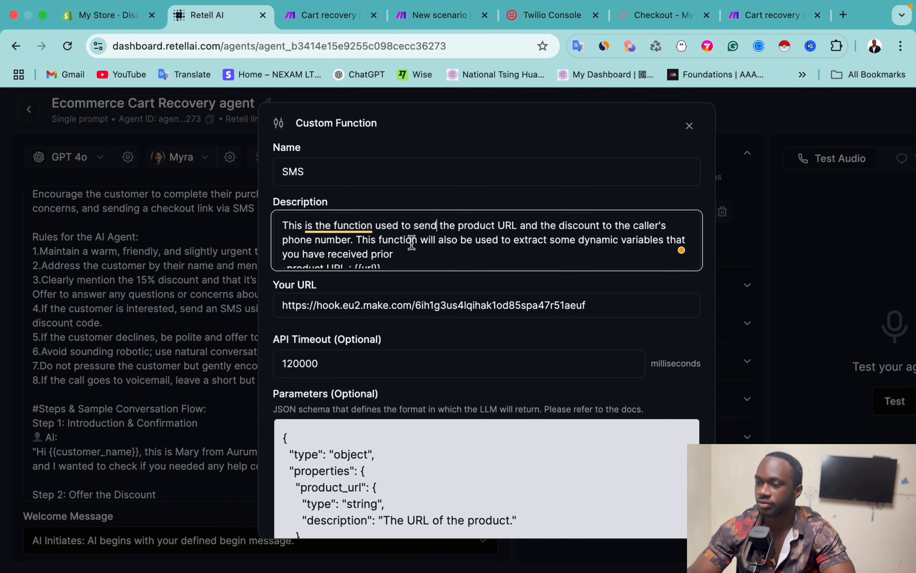
scroll(418, 243, down, 2)
scroll(417, 243, up, 1)
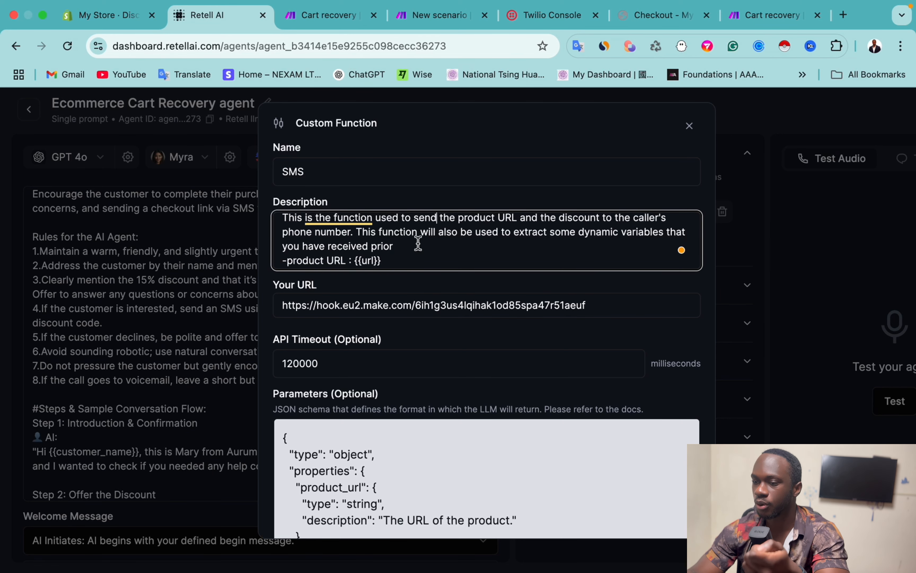
scroll(387, 248, down, 2)
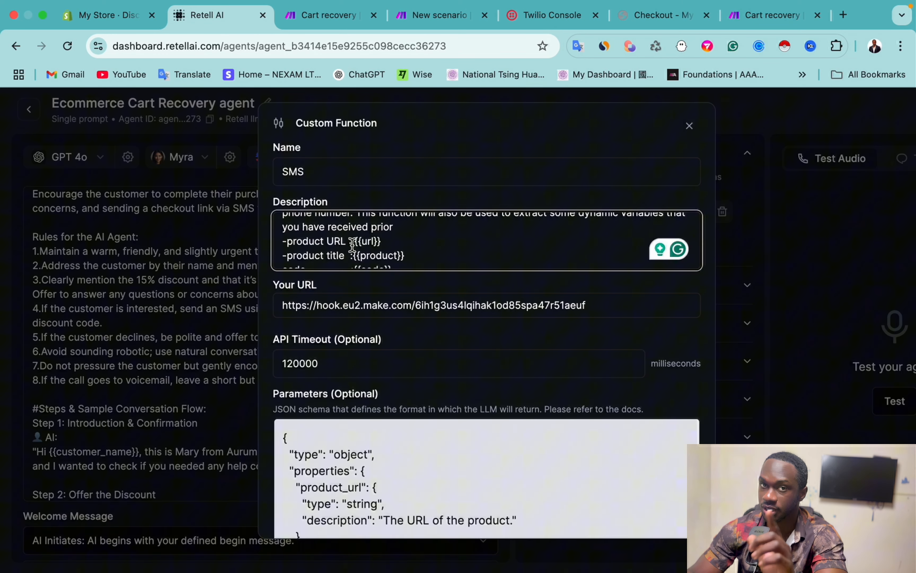
Step: Add a leading '-' to the code line in the function's description
click(355, 244)
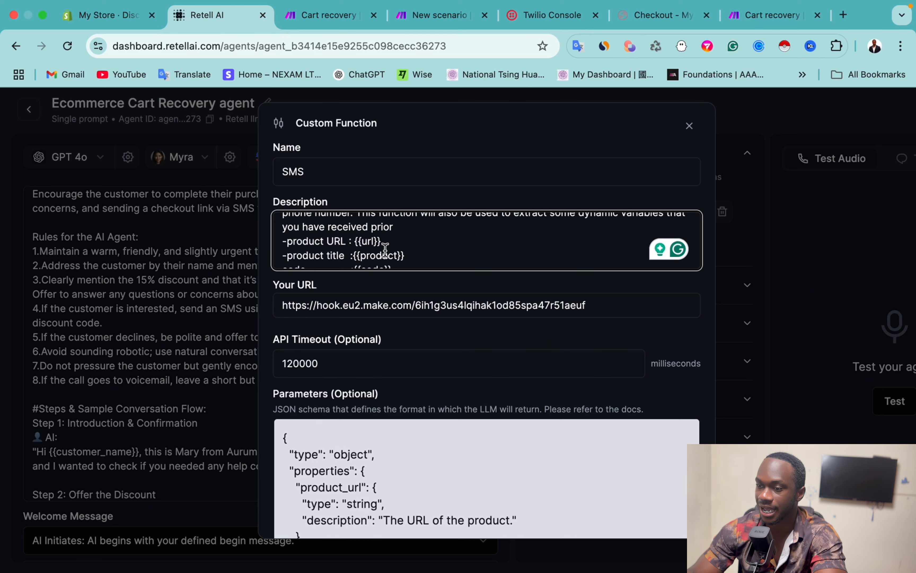
scroll(385, 250, down, 2)
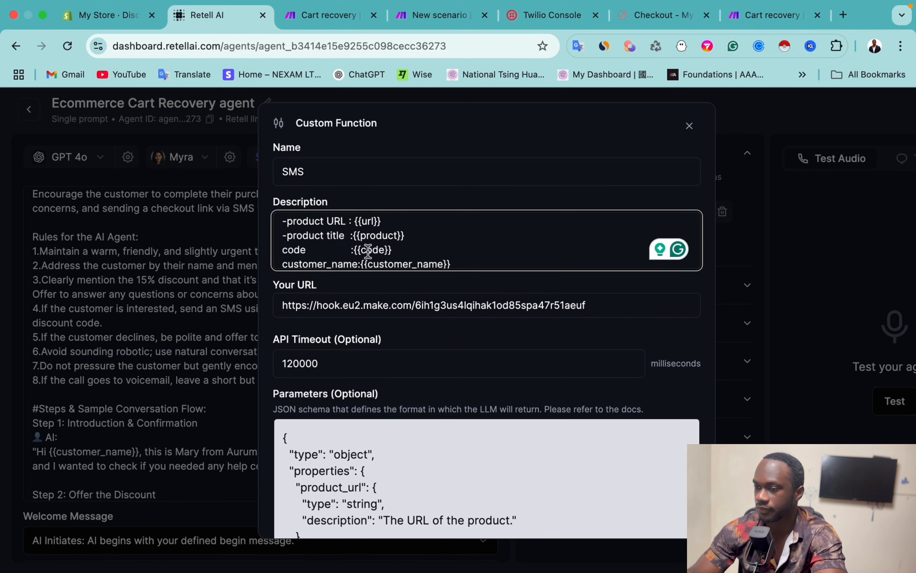
click(283, 251)
text(-)
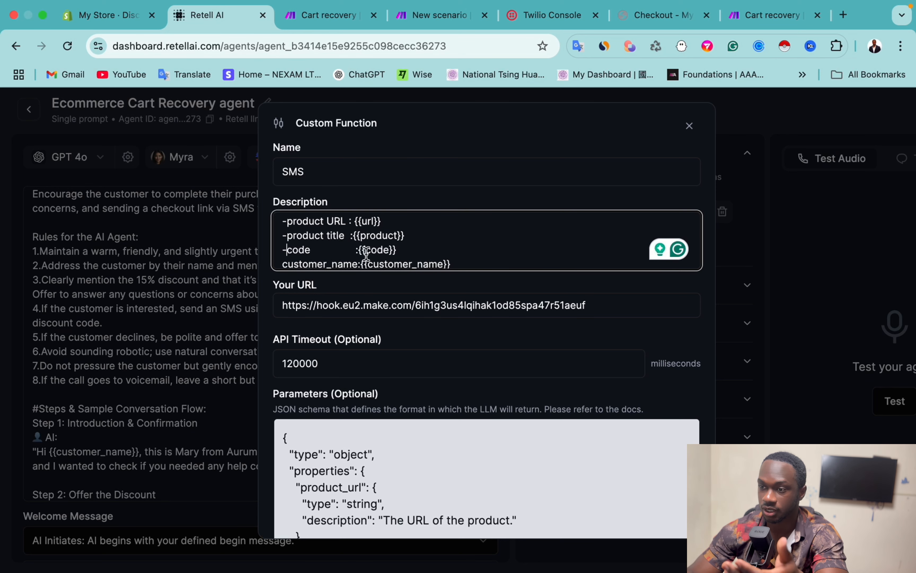
scroll(366, 253, down, 2)
scroll(362, 248, down, 3)
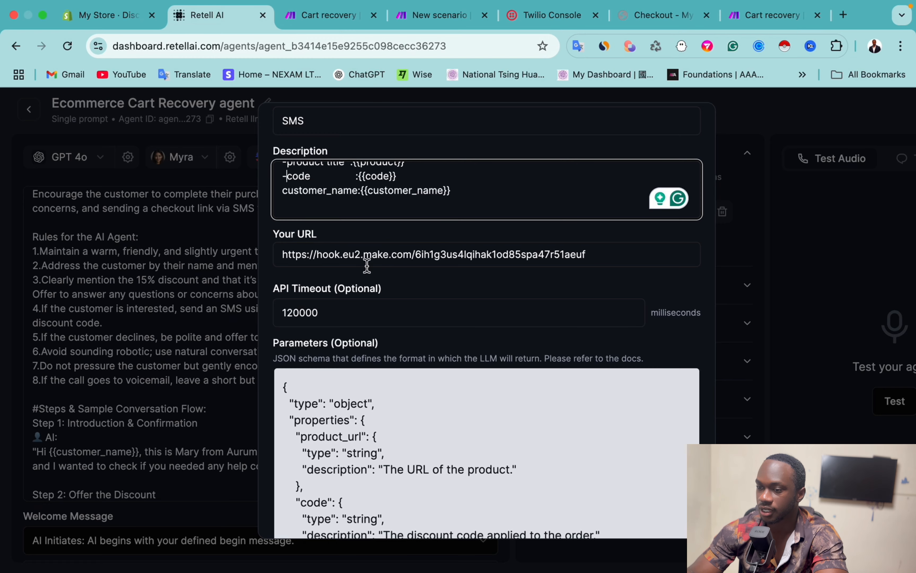
scroll(367, 265, down, 3)
scroll(369, 372, down, 10)
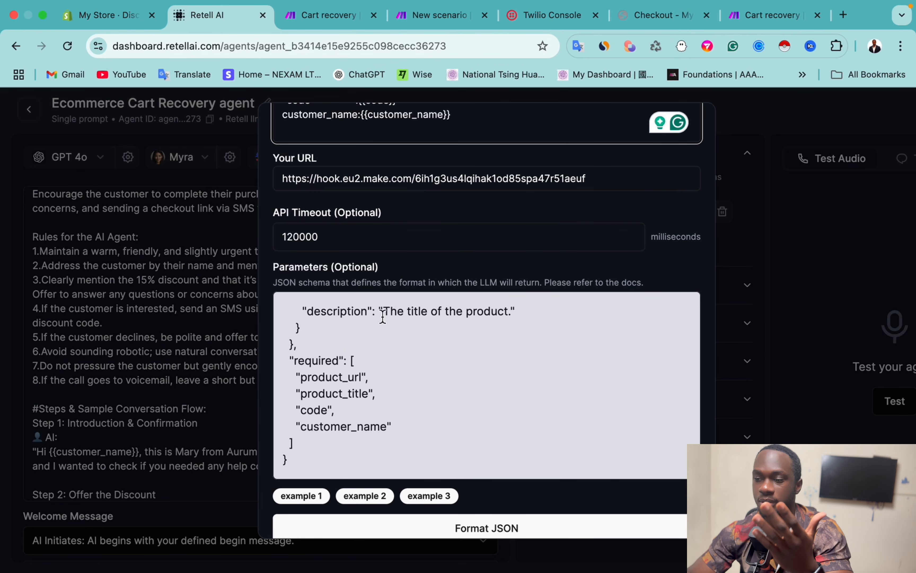
scroll(376, 343, up, 10)
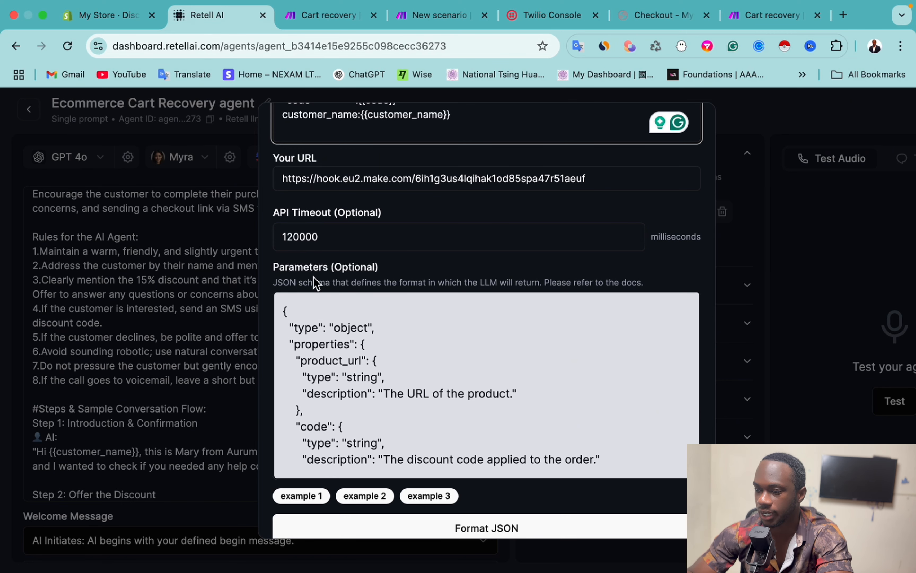
scroll(322, 379, down, 3)
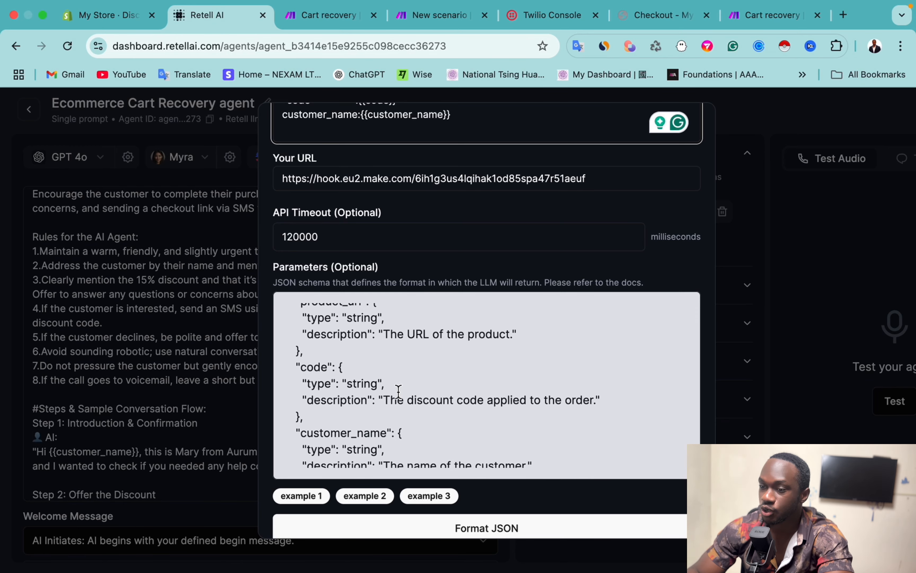
key(ctrl+Up)
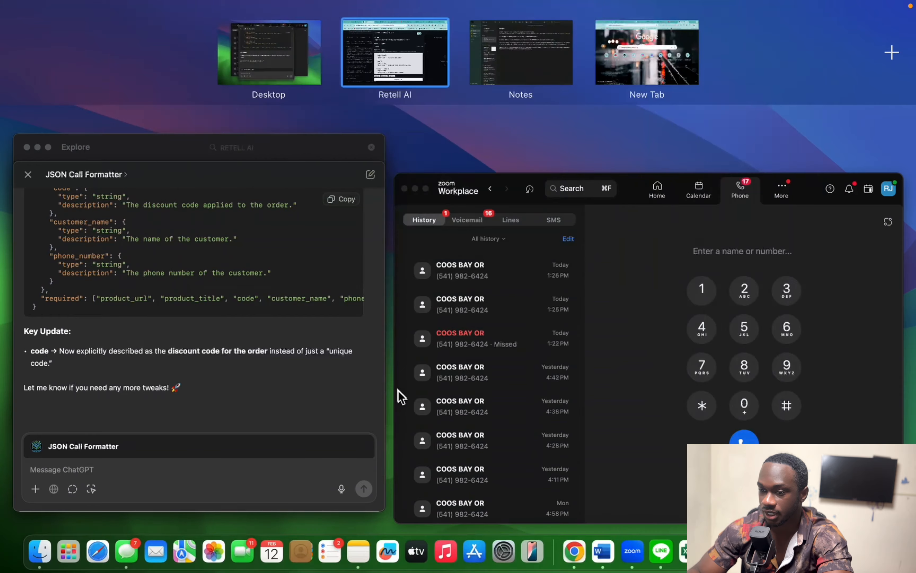
Step: Read the updated JSON schema in ChatGPT describing code as the discount code
click(391, 400)
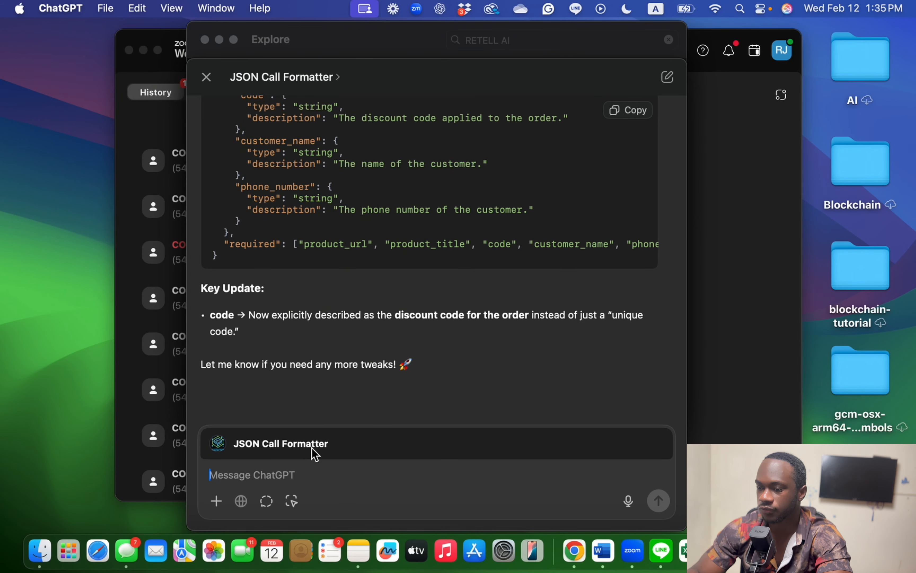
scroll(370, 127, up, 15)
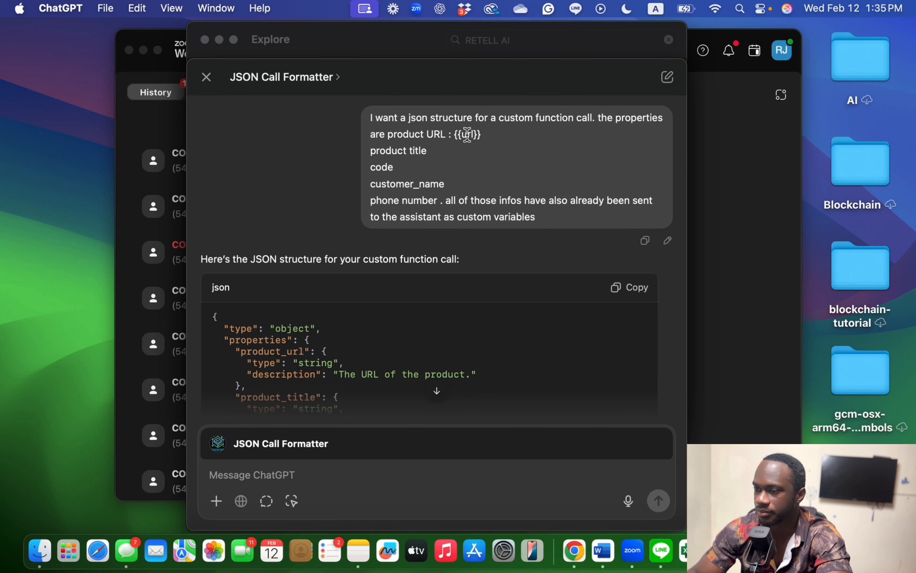
scroll(437, 335, down, 5)
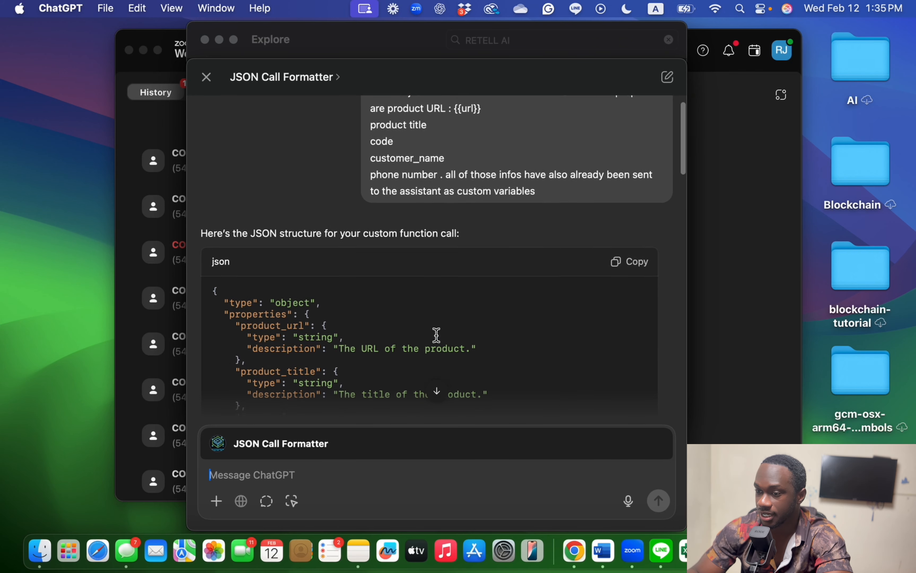
scroll(436, 335, down, 4)
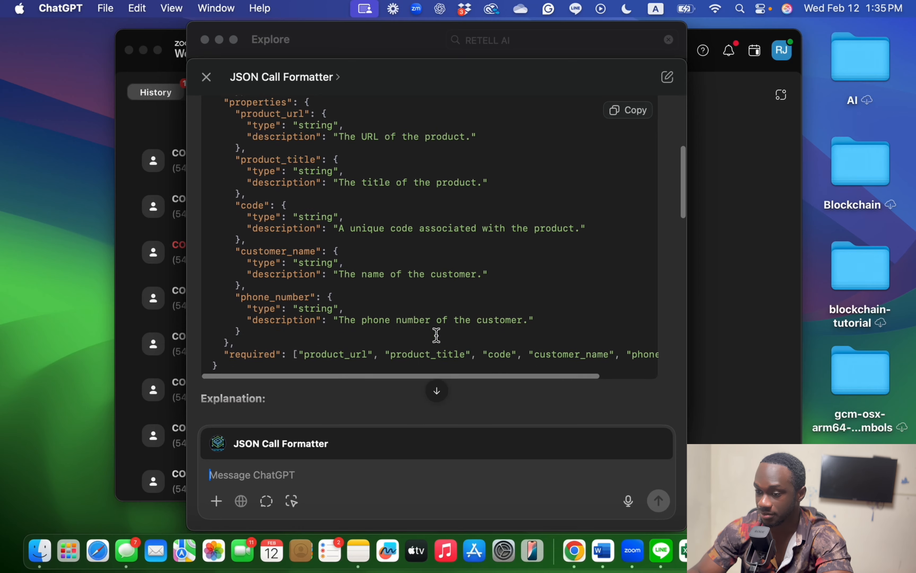
scroll(436, 335, down, 3)
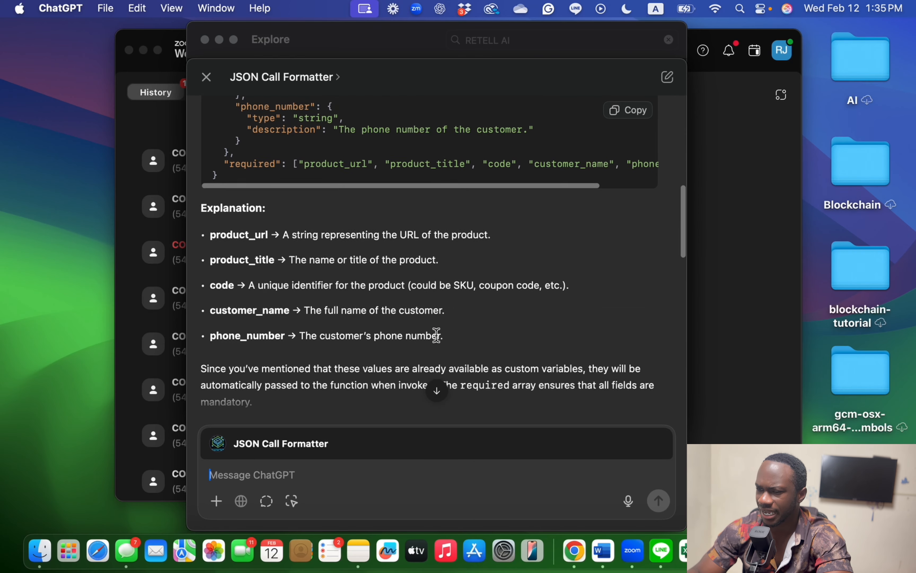
scroll(287, 327, down, 6)
scroll(287, 327, down, 8)
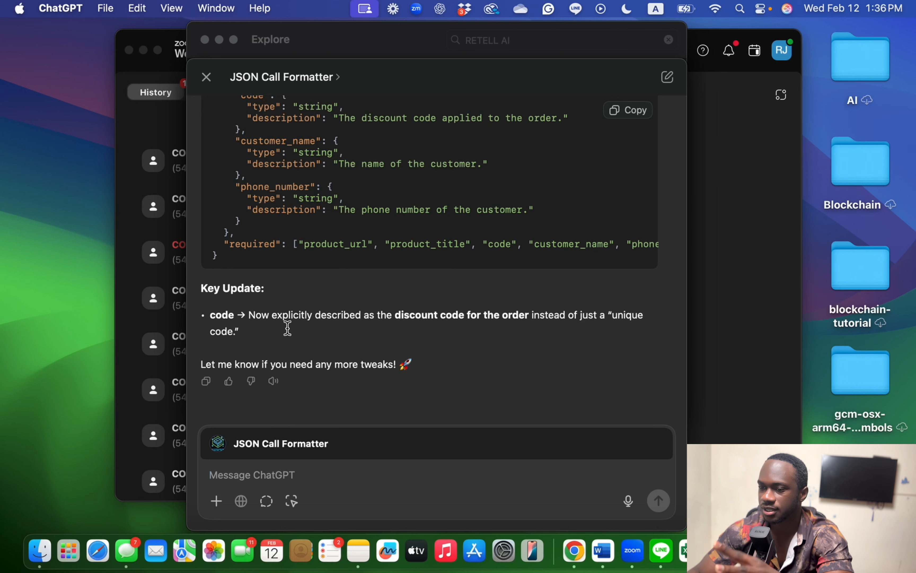
scroll(288, 327, up, 3)
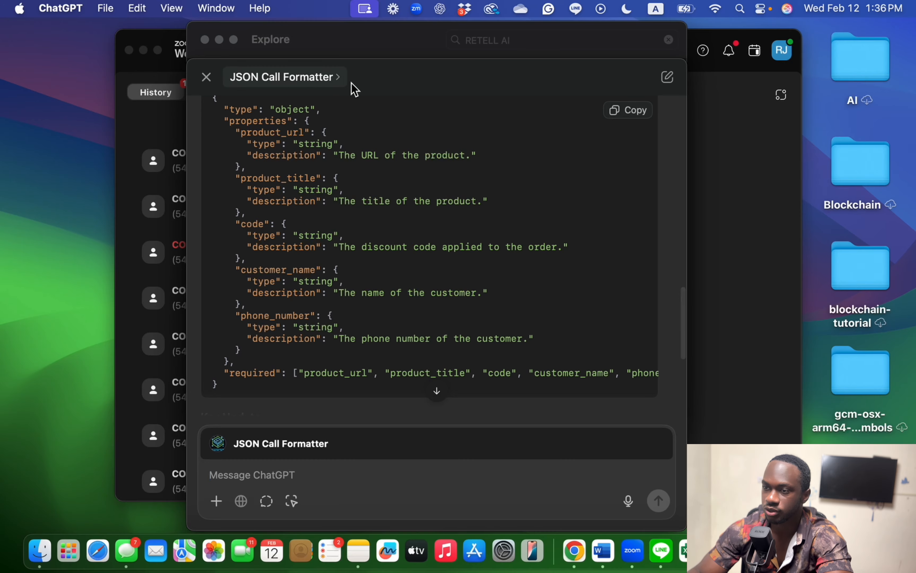
scroll(496, 239, up, 2)
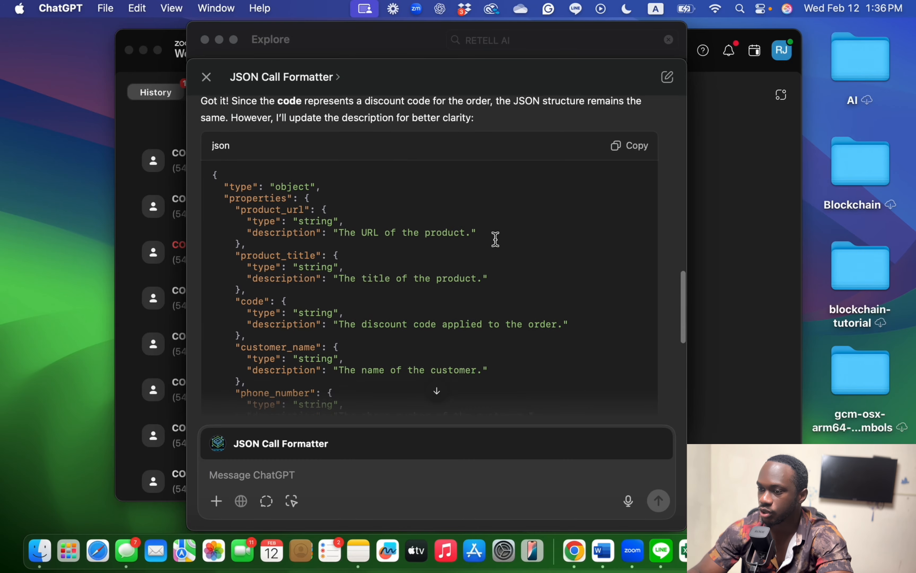
scroll(495, 239, up, 1)
Step: Return to Retell AI and scroll through the SMS function's schema
key(ctrl+Up)
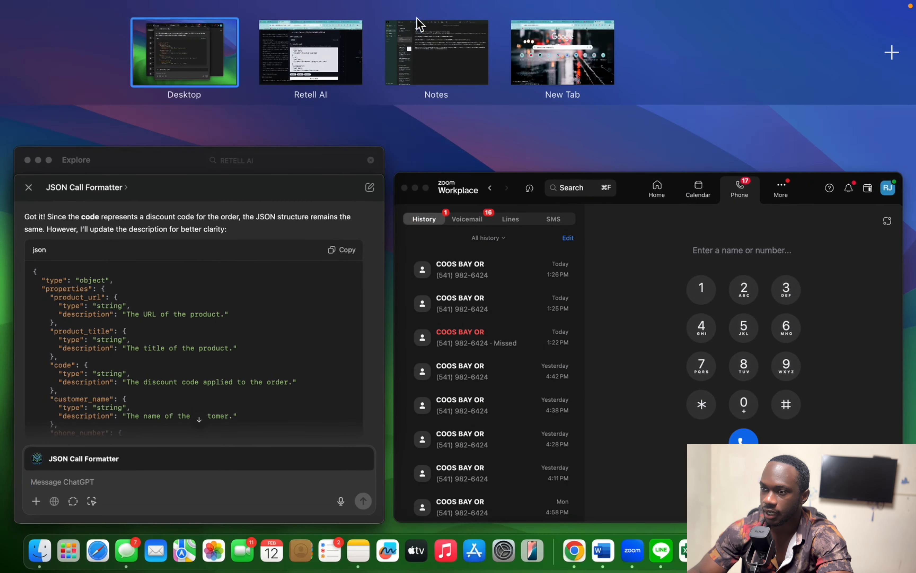
click(318, 75)
scroll(462, 305, down, 3)
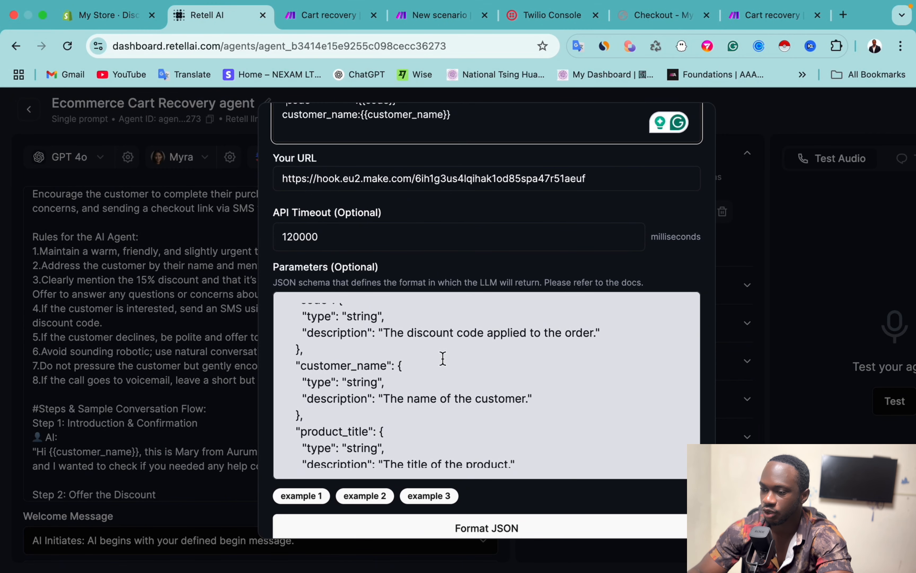
scroll(439, 433, down, 4)
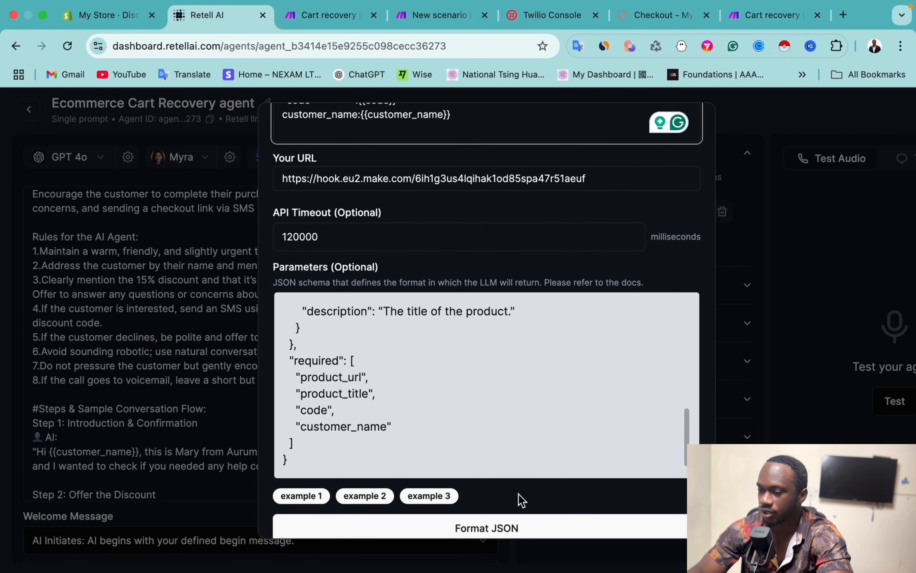
Step: Scroll the Custom Function dialog down to the Update button
scroll(519, 496, down, 2)
scroll(365, 488, down, 2)
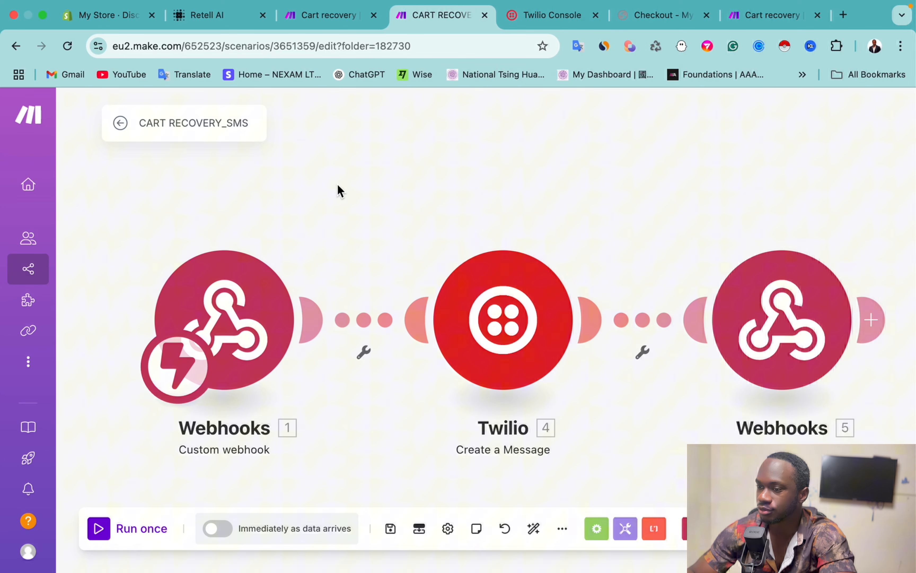
Step: Add a Webhooks Custom webhook module, create a webhook named 'test' and copy its address
right_click(472, 185)
click(477, 199)
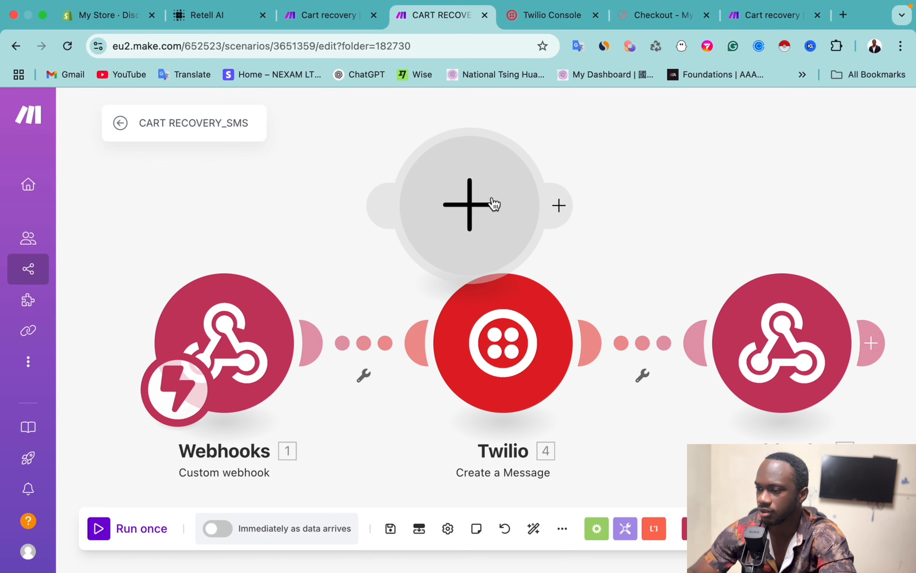
click(462, 207)
click(590, 167)
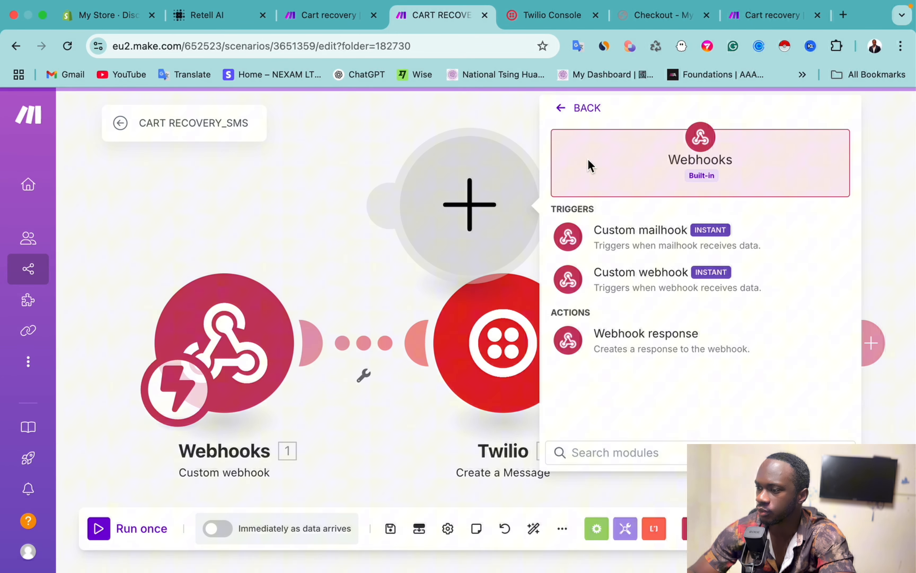
click(626, 282)
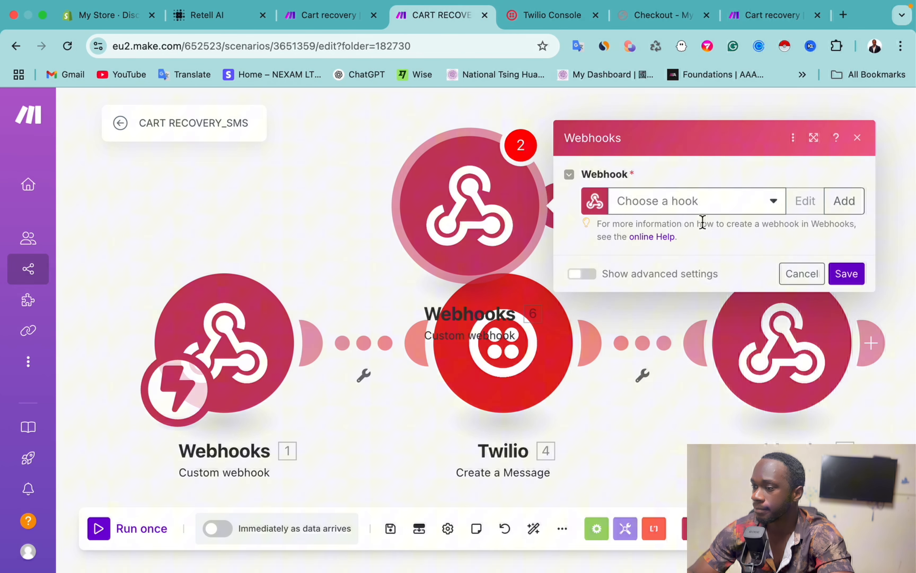
click(839, 202)
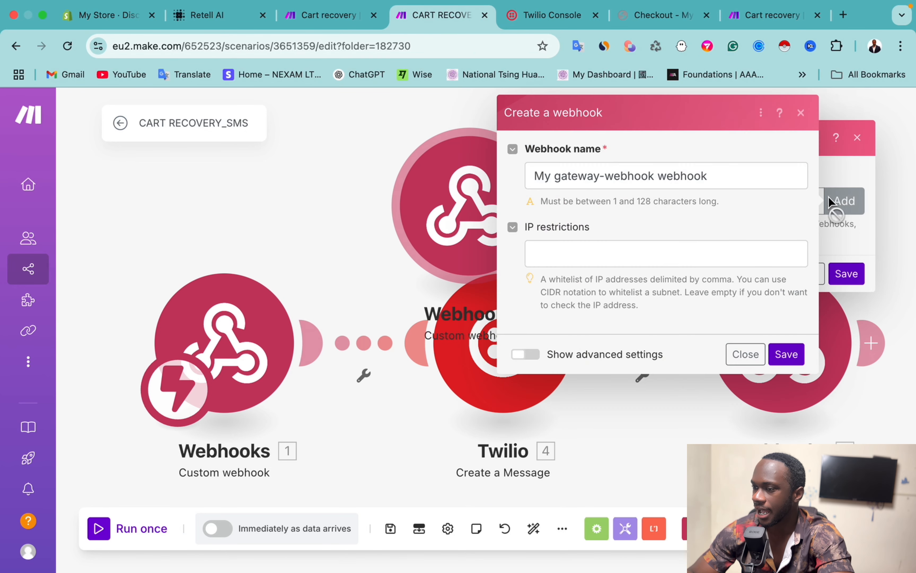
drag(655, 176, 527, 176)
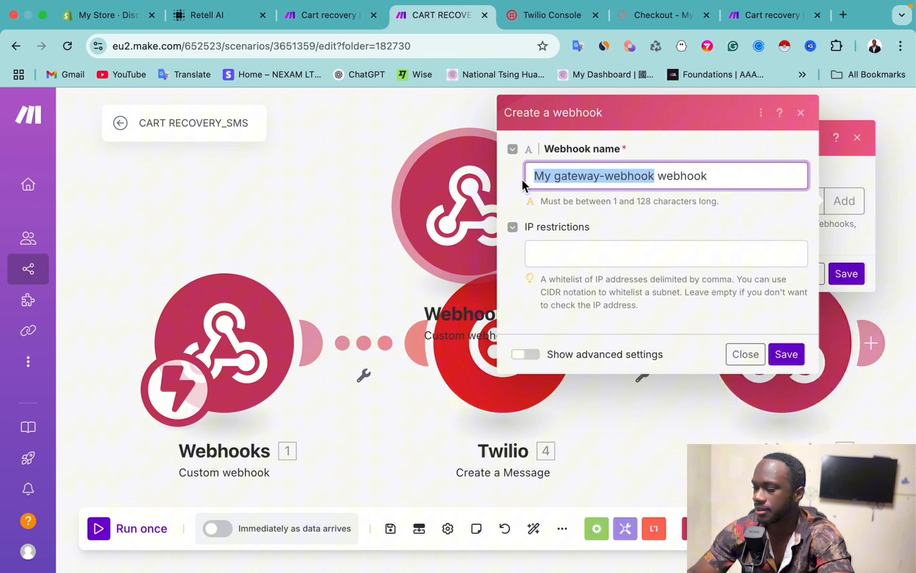
key(BackSpace)
text(test)
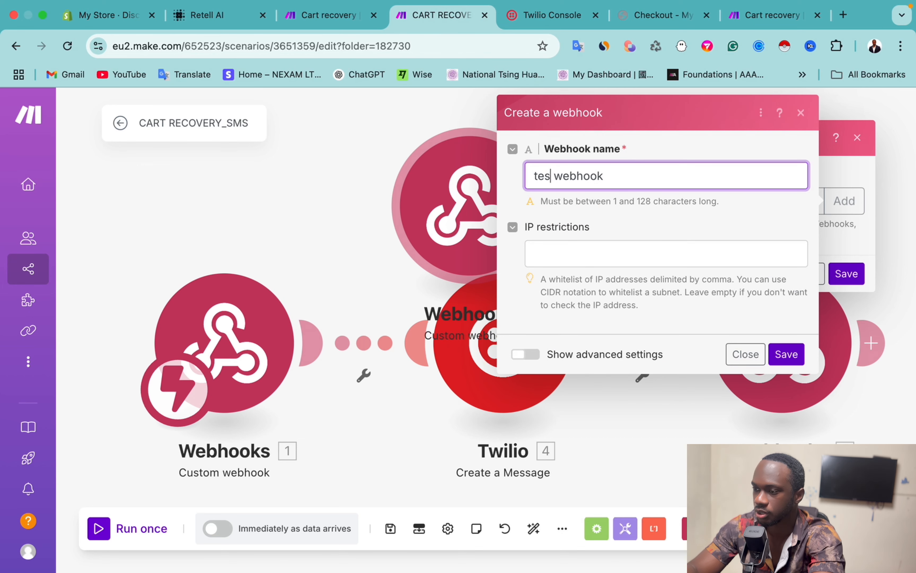
click(786, 357)
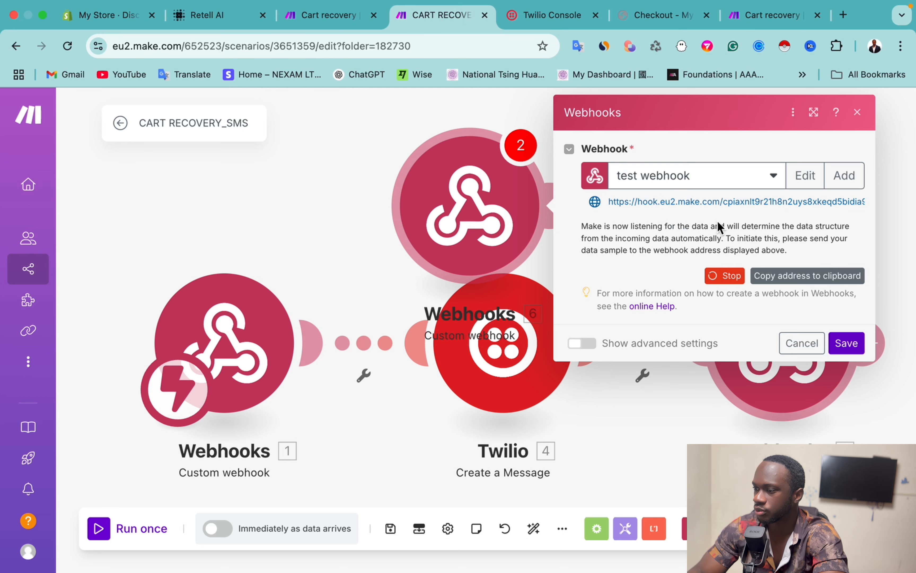
click(802, 282)
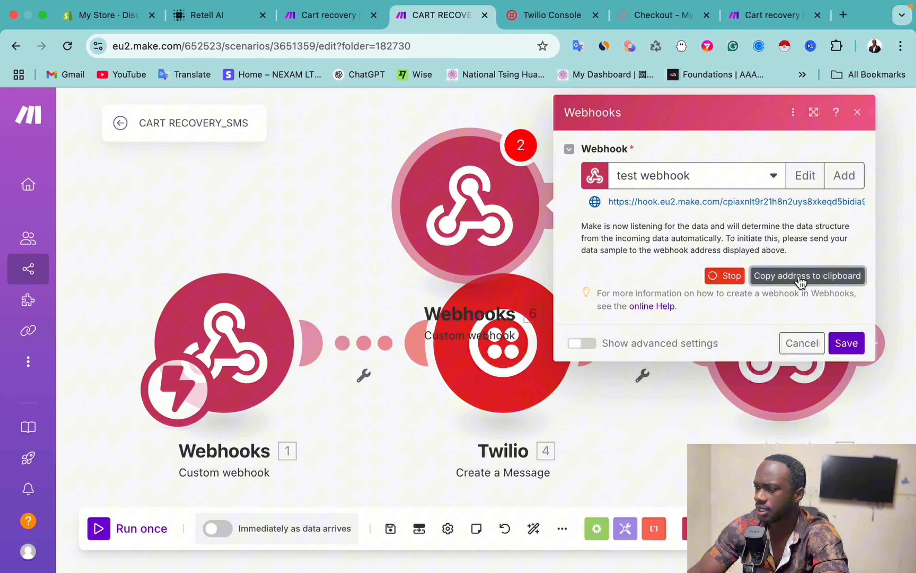
Step: Discard the unsaved test webhook and delete the extra Webhooks module
click(213, 15)
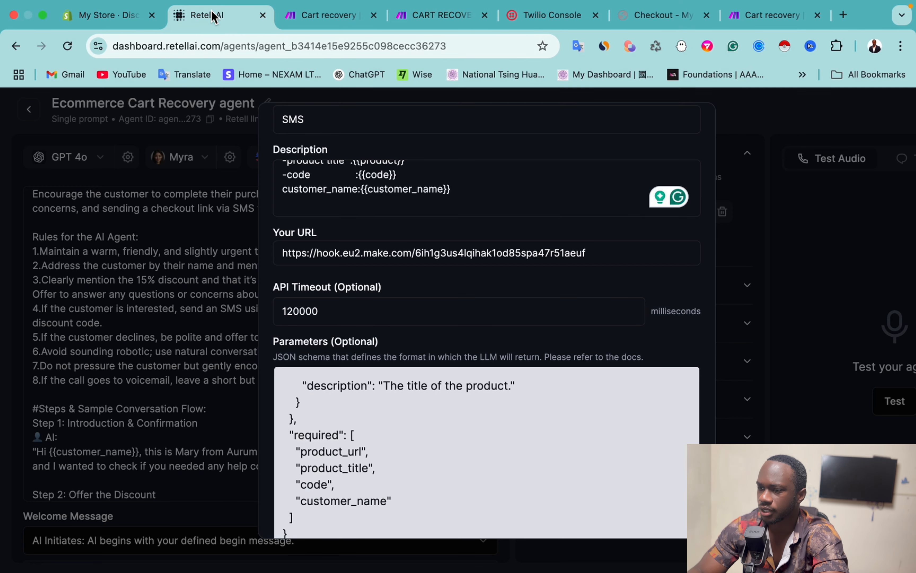
scroll(413, 259, up, 2)
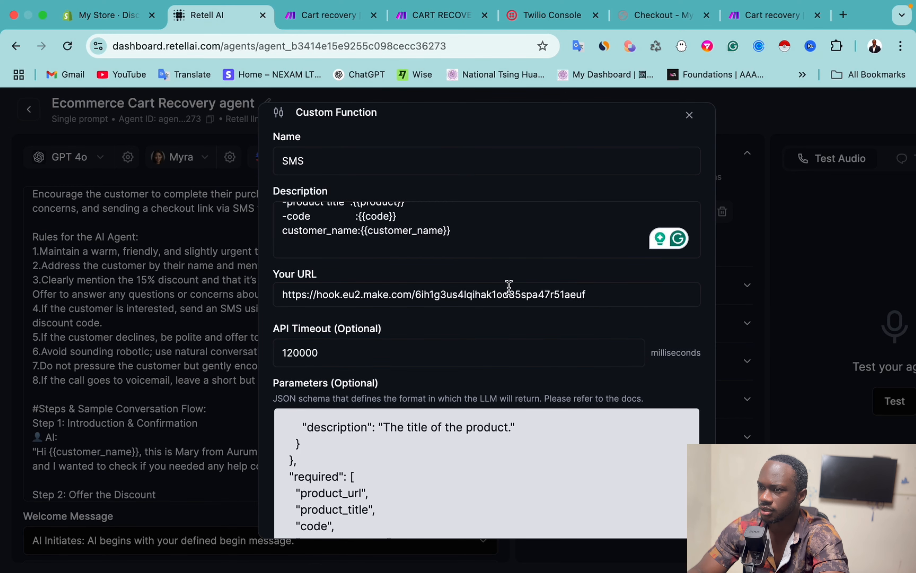
click(452, 22)
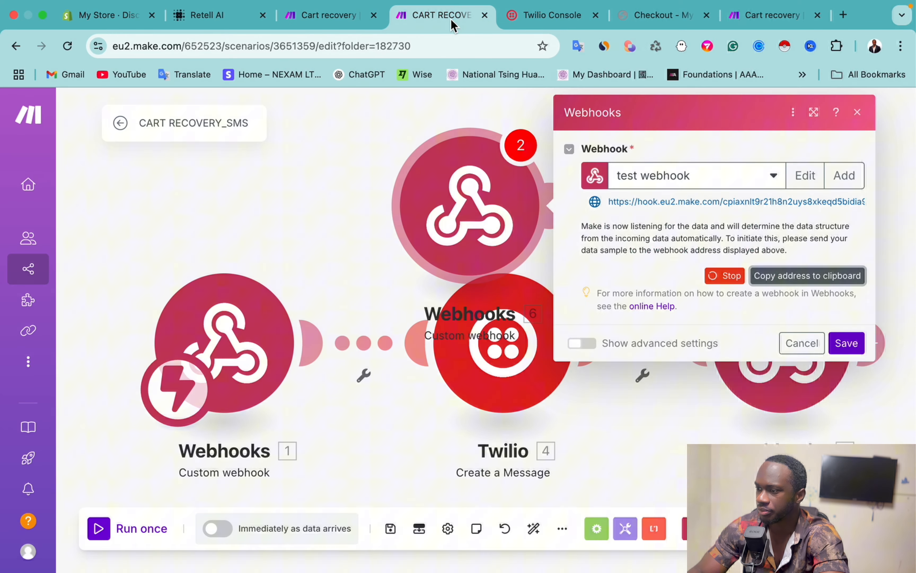
click(802, 343)
right_click(445, 188)
click(525, 334)
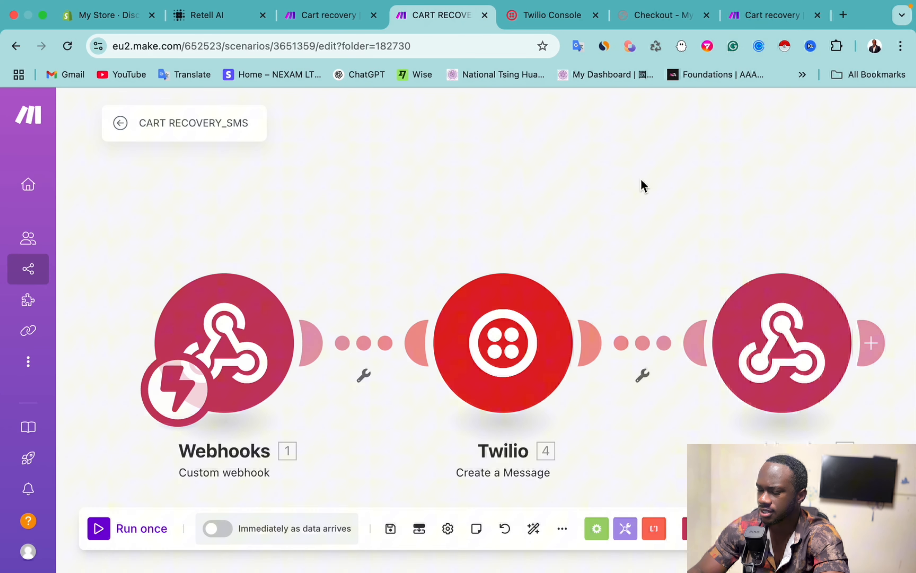
scroll(641, 180, right, 2)
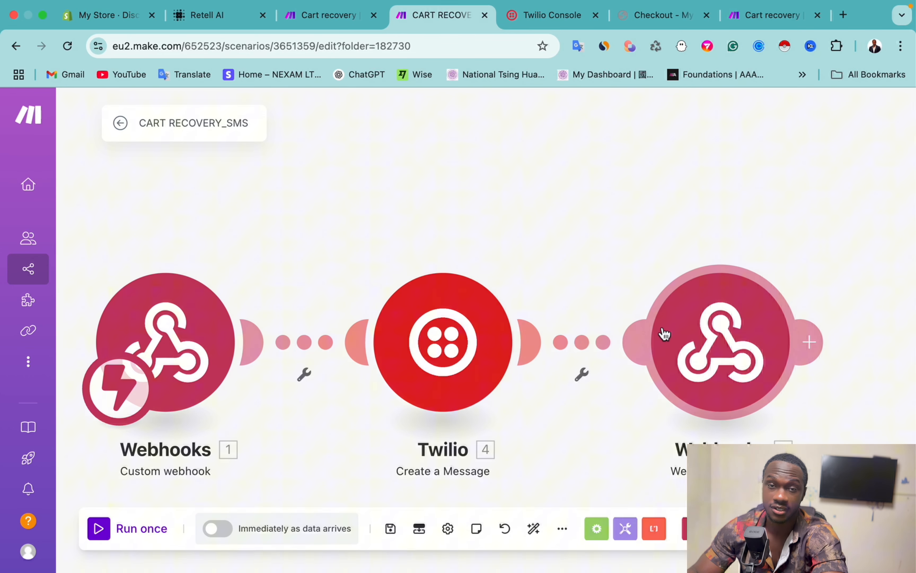
scroll(343, 227, left, 2)
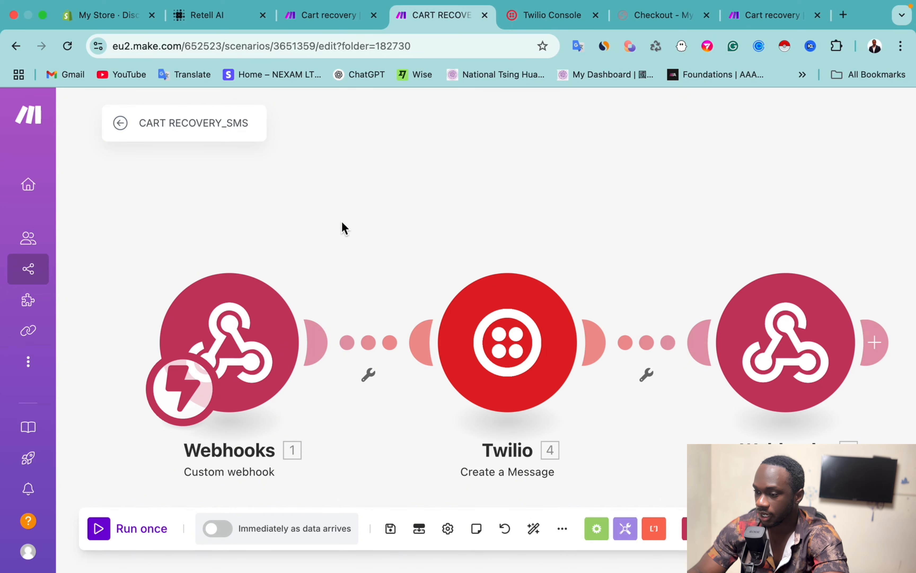
click(563, 528)
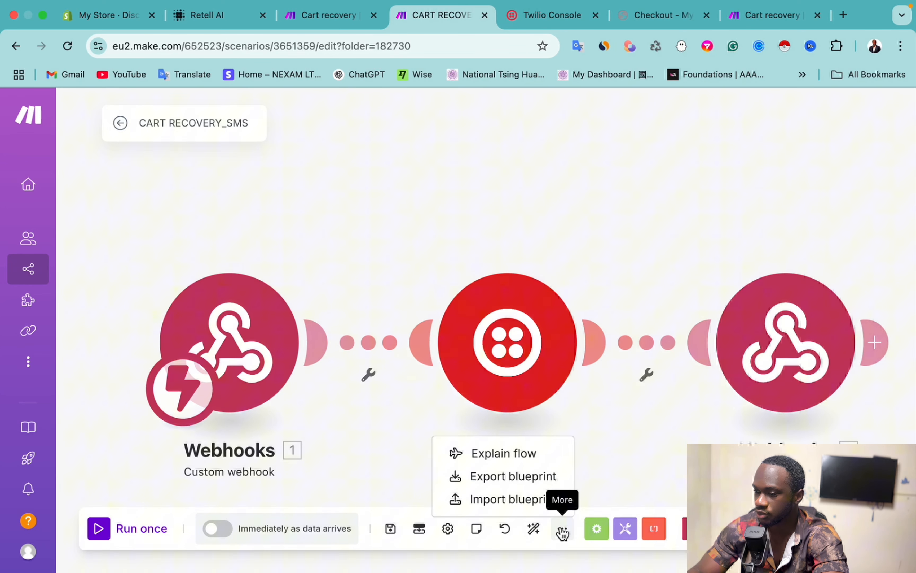
click(456, 499)
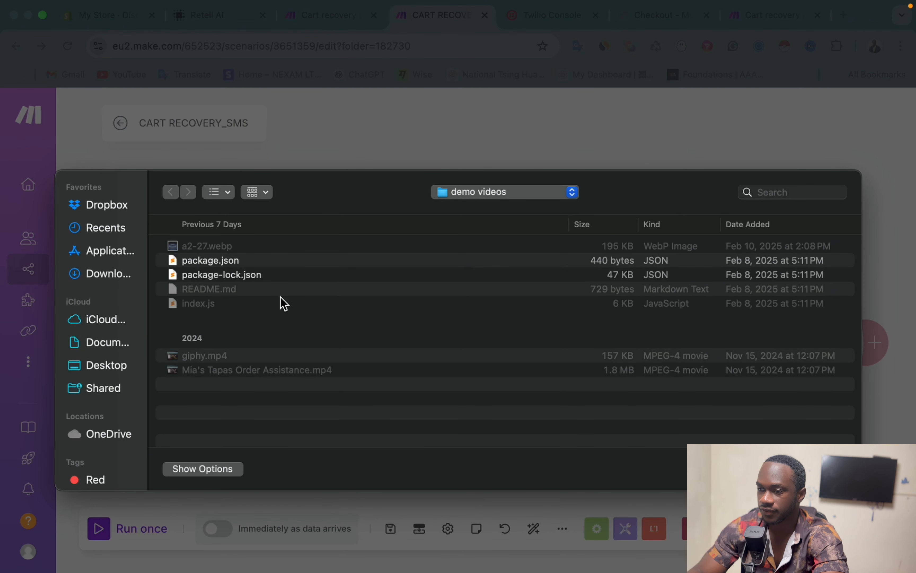
key(Escape)
mouse_move(3, 218)
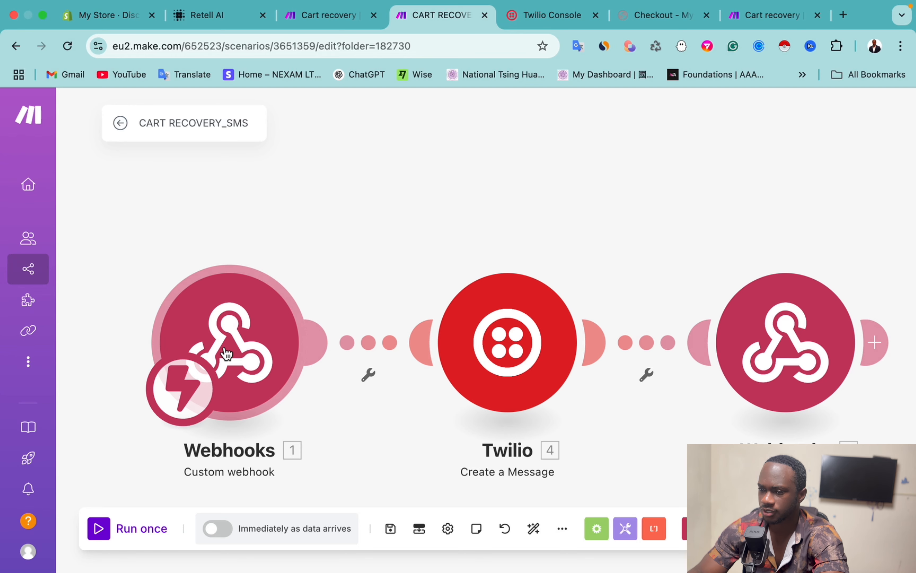
Step: Run only the webhook trigger on queued data, confirming code A0K7 and Diamond Bracelet by Aurum Éclat
right_click(247, 343)
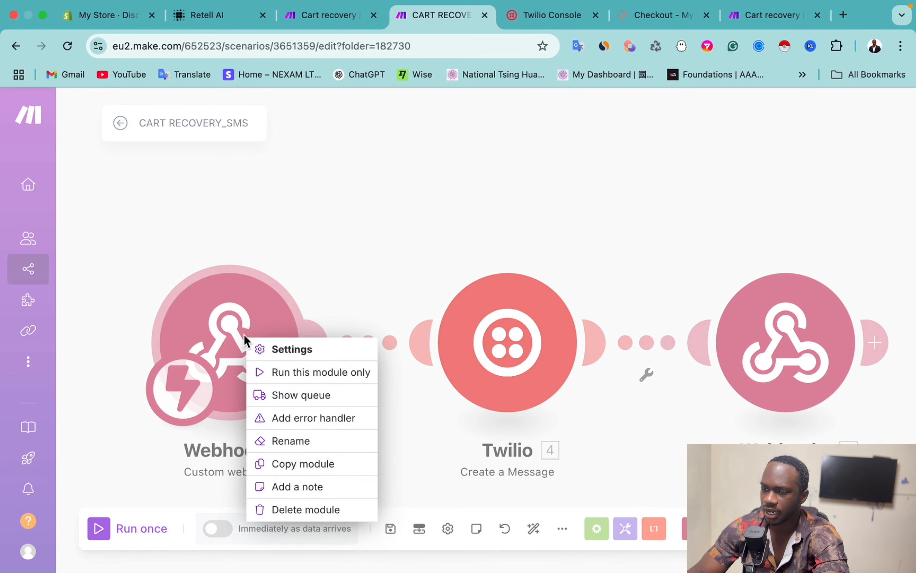
click(298, 372)
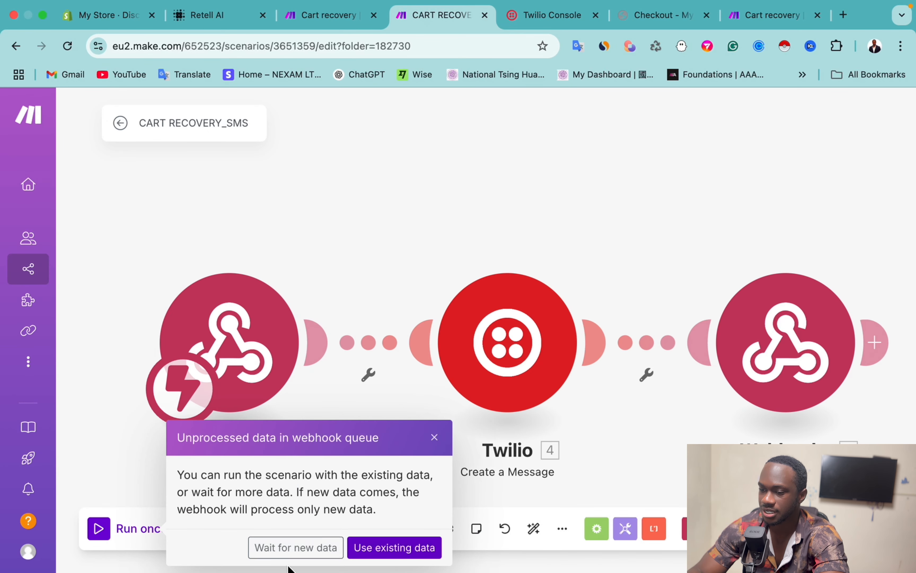
click(386, 557)
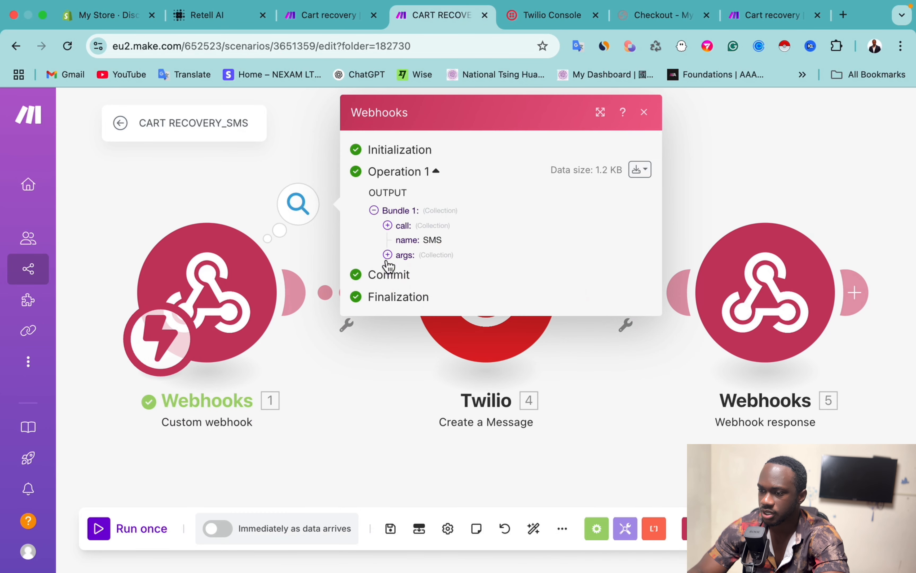
click(387, 255)
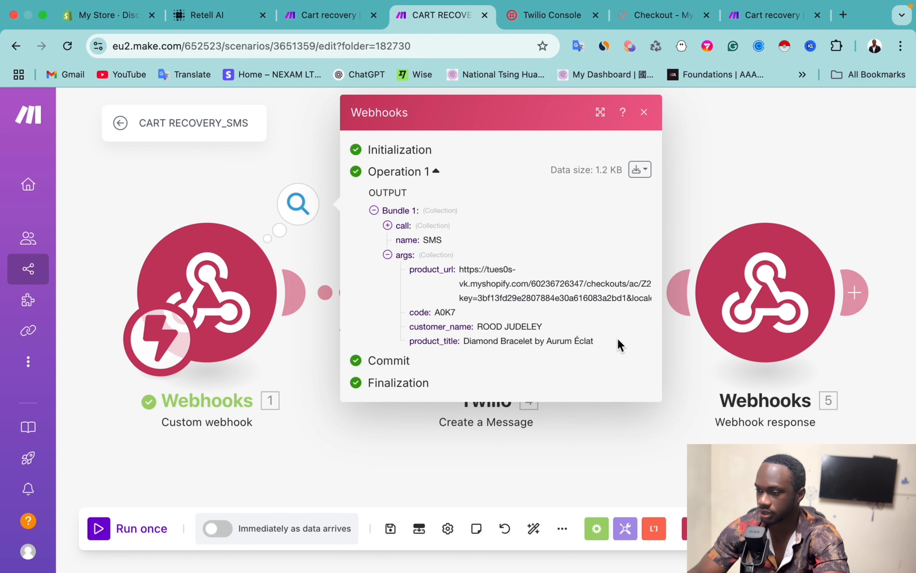
click(347, 467)
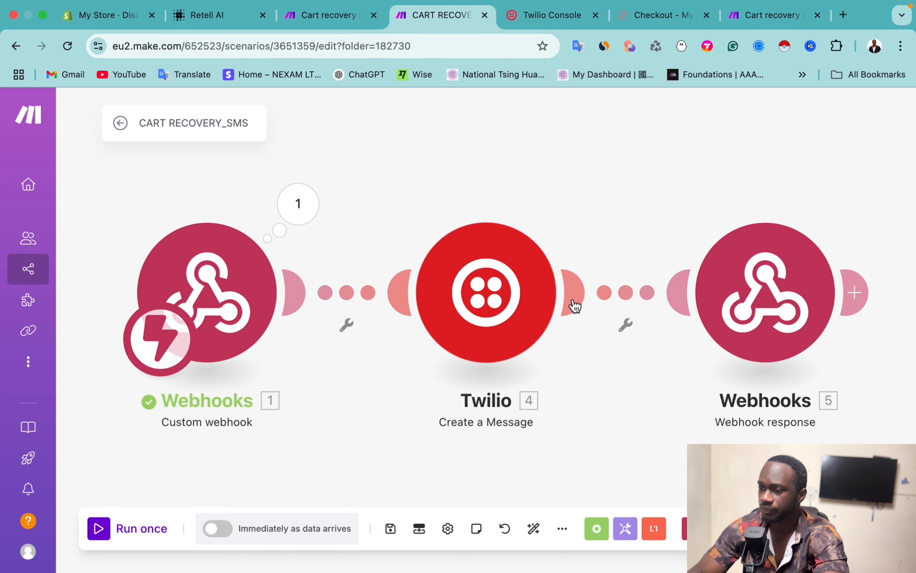
Step: Insert 'discount' after 15% in the Twilio SMS body, then check the Webhook response settings
click(511, 290)
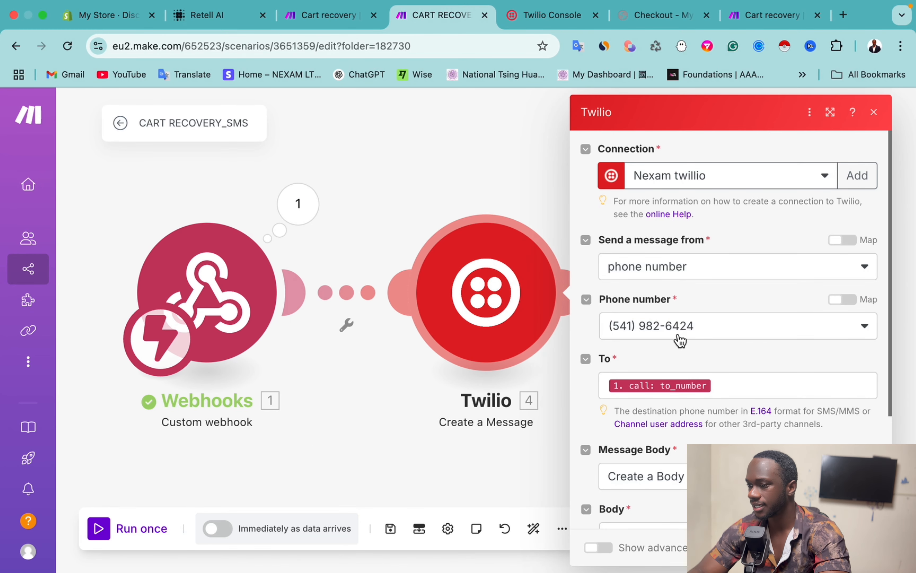
scroll(679, 340, down, 5)
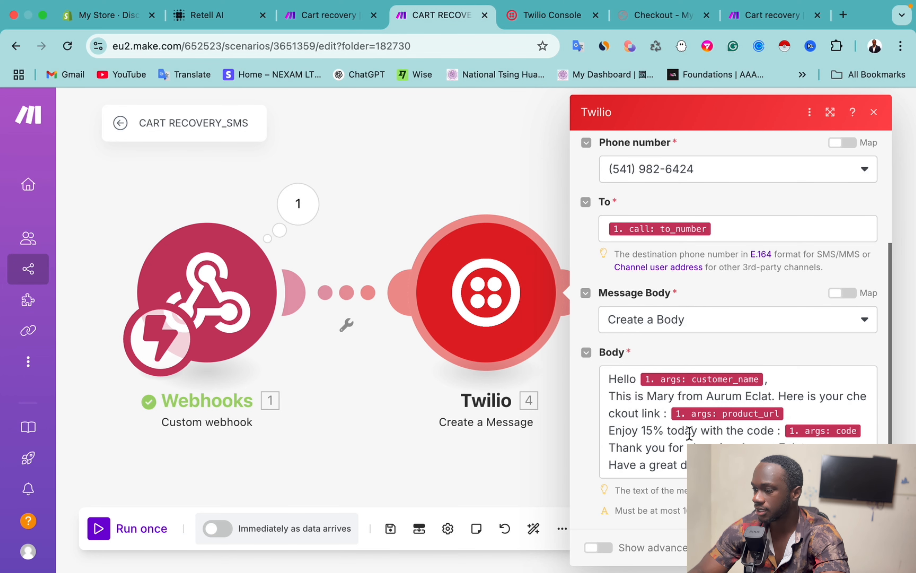
click(664, 436)
text(diacou)
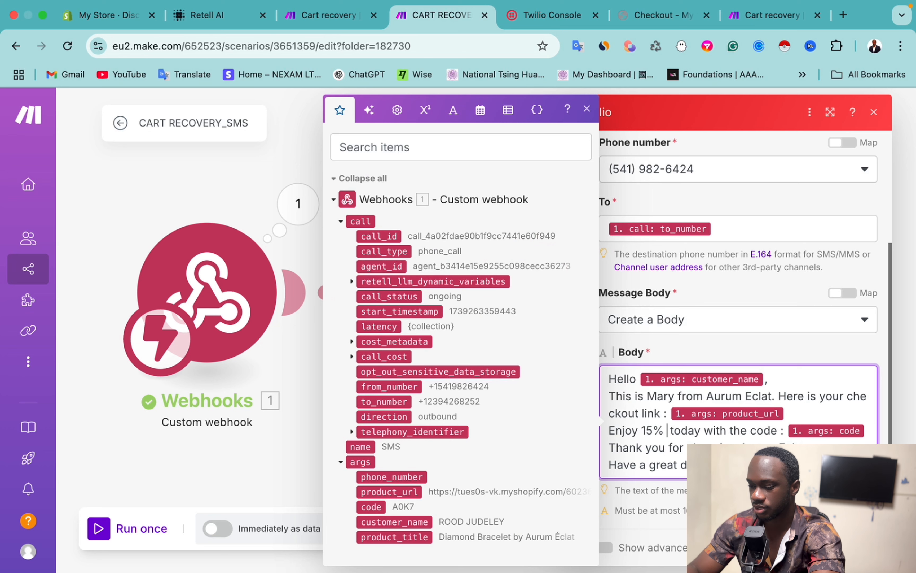
key(BackSpace)
key(BackSpace)
key(BackSpace)
key(BackSpace)
text(scount)
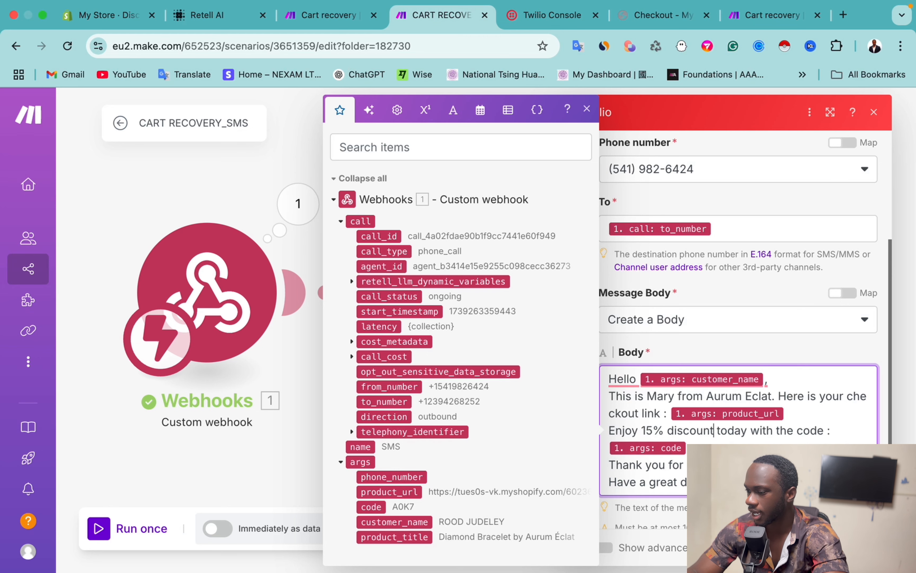
click(863, 547)
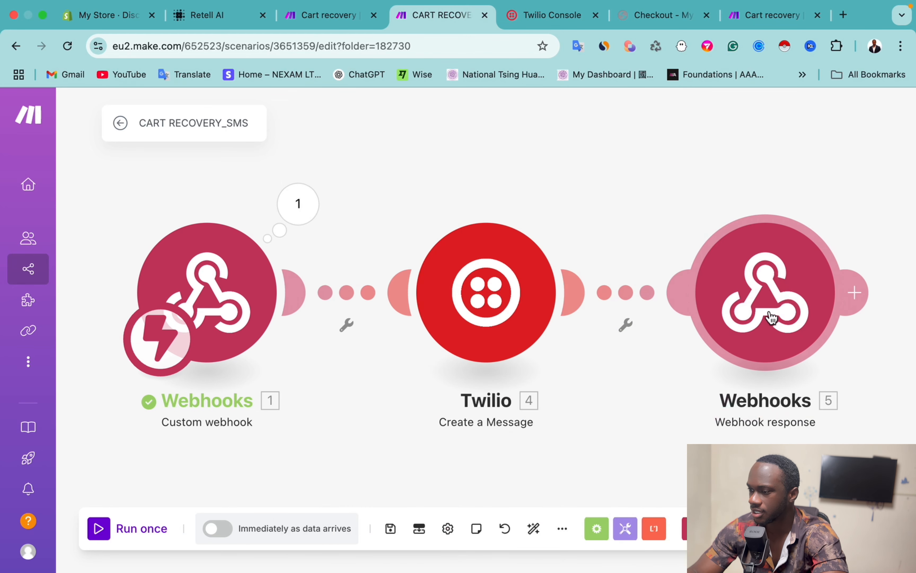
click(770, 315)
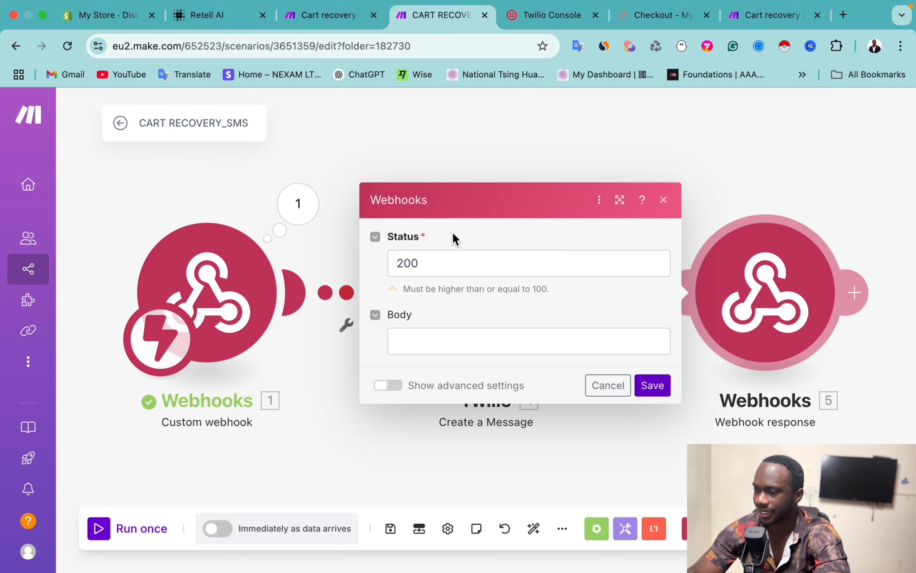
click(663, 200)
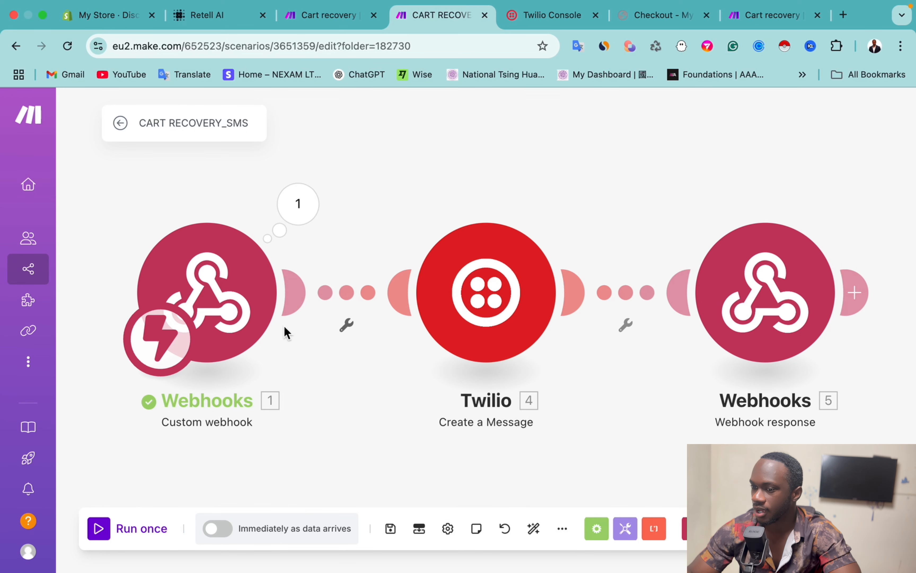
Step: Run the scenario once and accept the incoming Retell AI test call
click(119, 526)
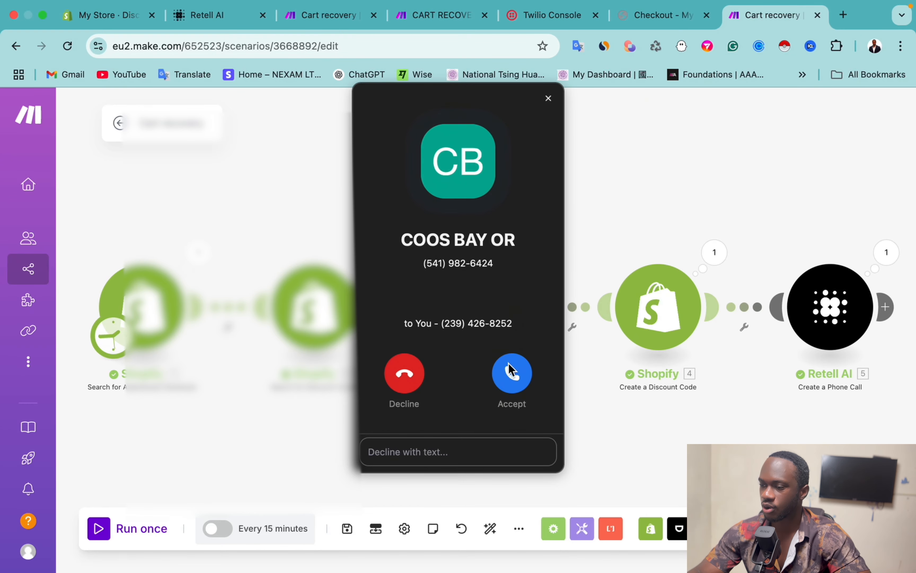
click(511, 375)
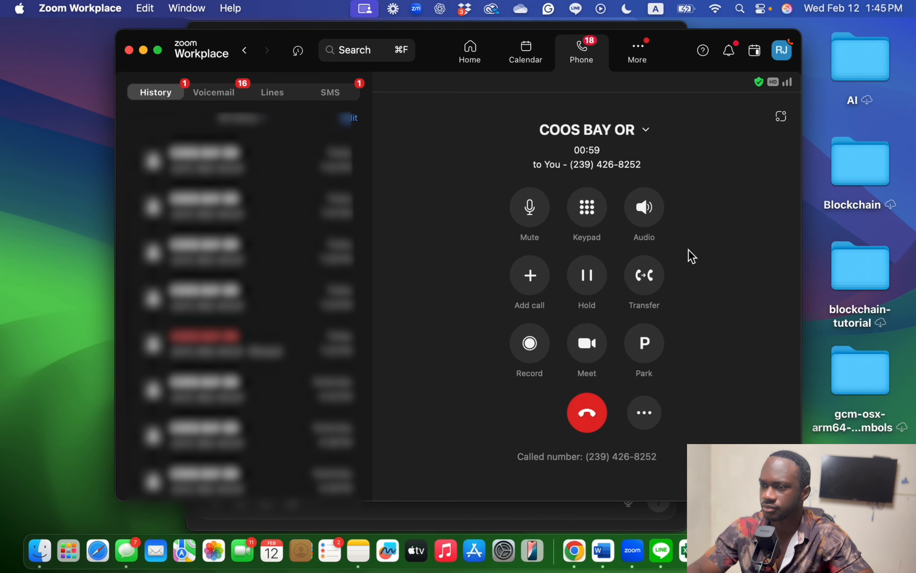
Step: Open the newest SMS conversation, then look through the call history and voicemail lists
click(340, 98)
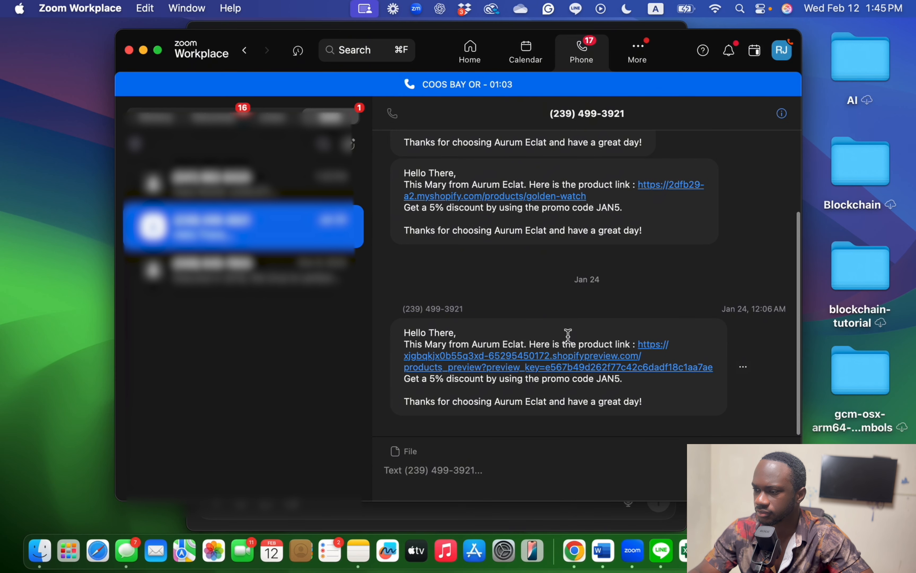
click(243, 201)
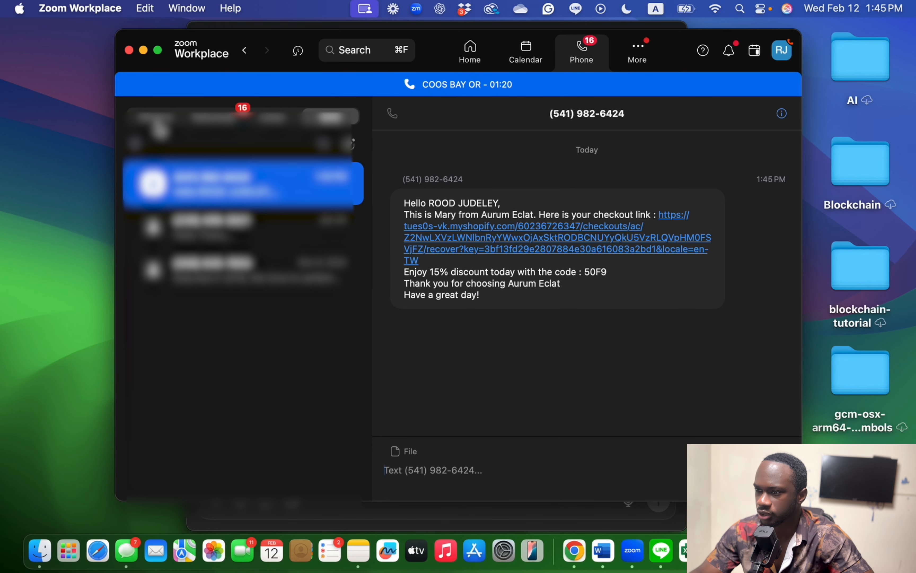
click(156, 118)
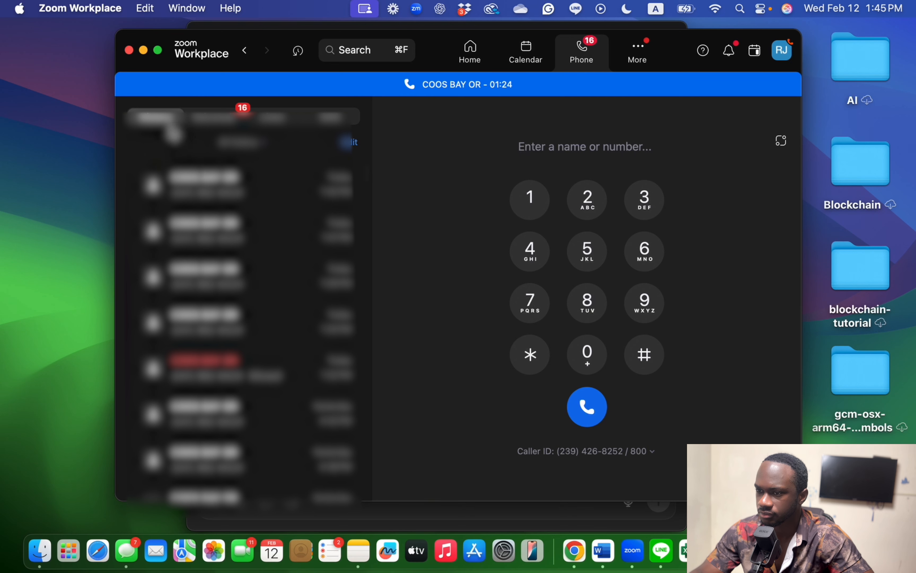
click(199, 121)
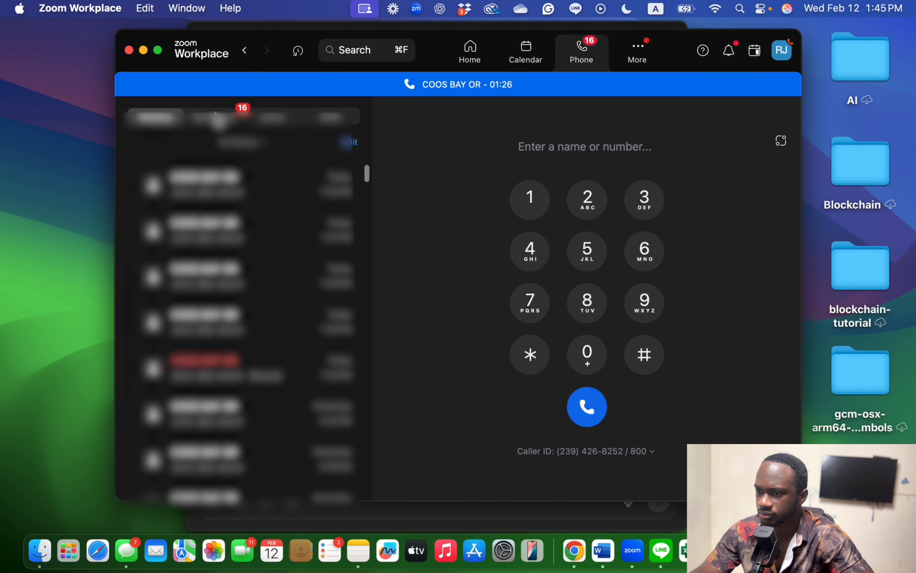
click(224, 122)
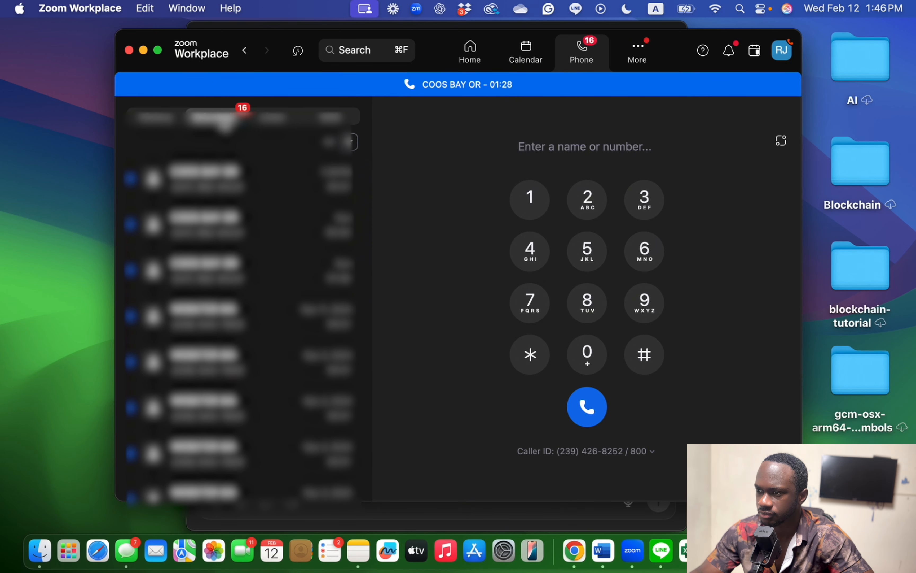
Step: Hang up the call and reopen SMS to show the checkout link and code 50F9
click(587, 57)
click(586, 416)
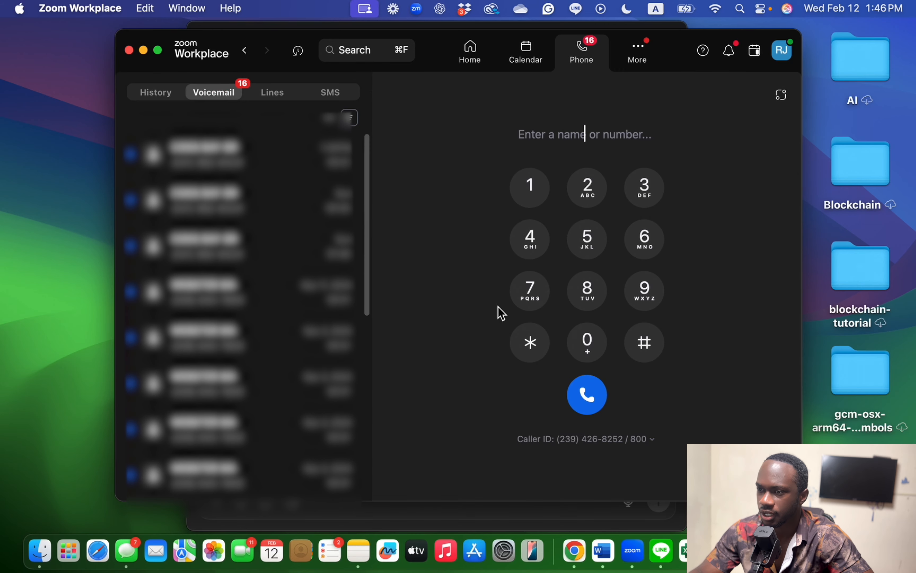
click(321, 96)
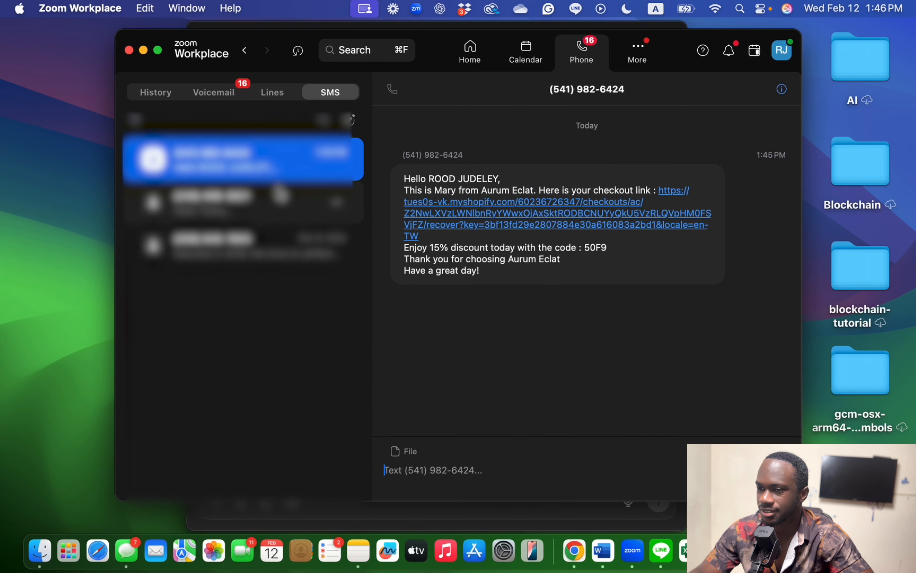